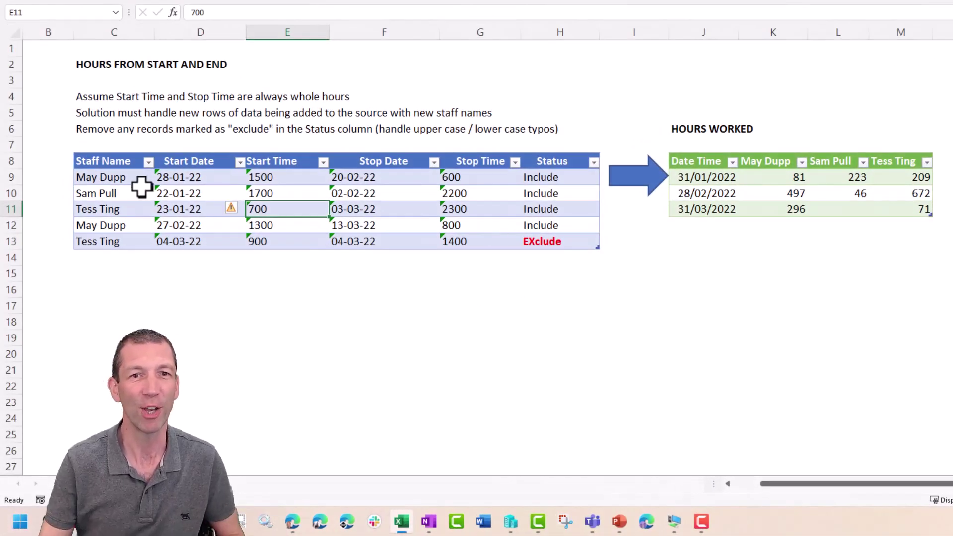
# Walk through the source columns: Staff Name, start/stop dates and times, Status, and the 81 hours result.
pyautogui.moveTo(119, 165); pyautogui.dragTo(121, 238)
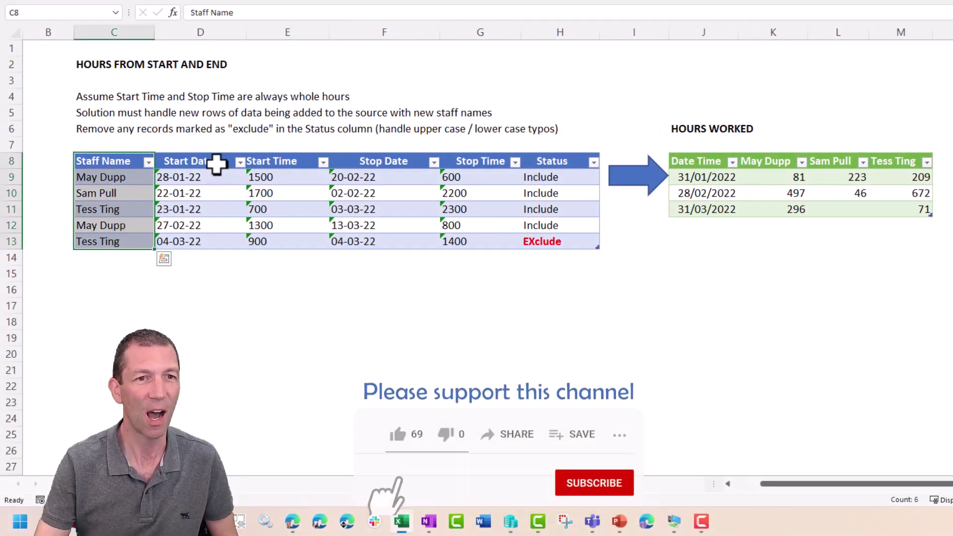
pyautogui.moveTo(216, 164); pyautogui.dragTo(291, 249)
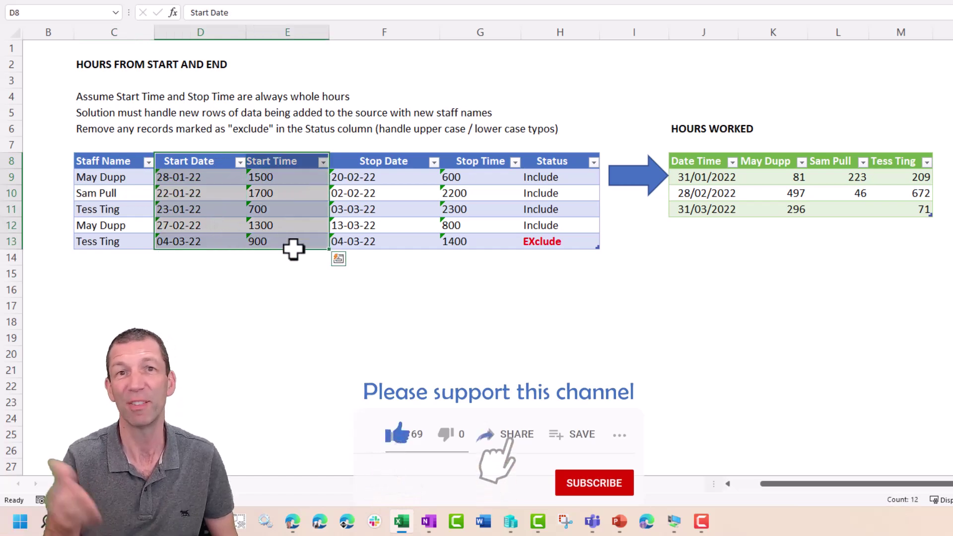
pyautogui.moveTo(368, 164); pyautogui.dragTo(448, 244)
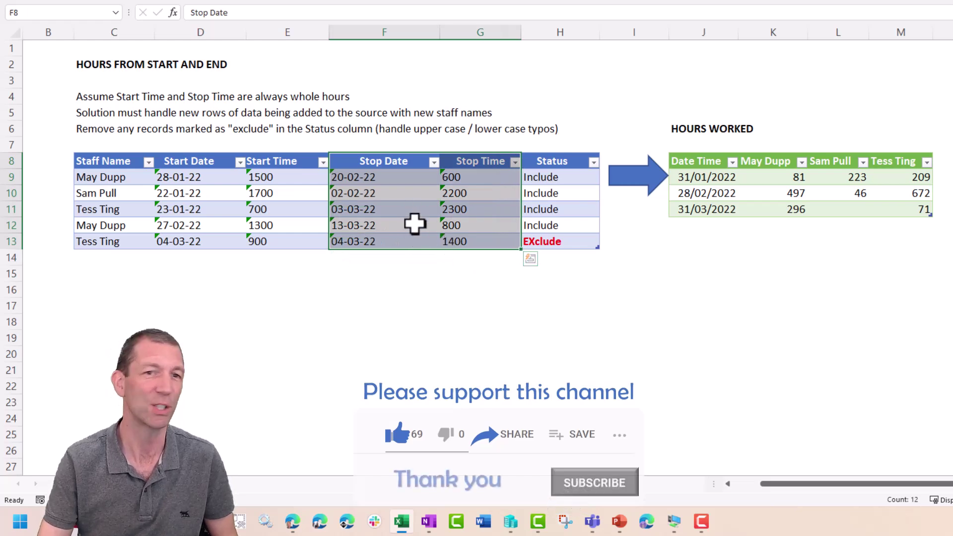
pyautogui.moveTo(567, 177); pyautogui.dragTo(568, 238)
pyautogui.click(560, 241)
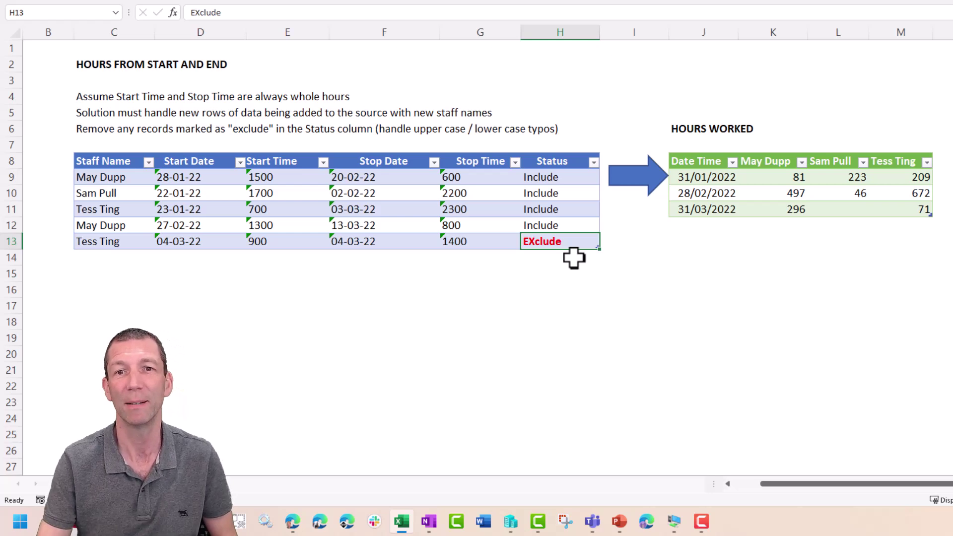
pyautogui.moveTo(708, 159); pyautogui.dragTo(705, 214)
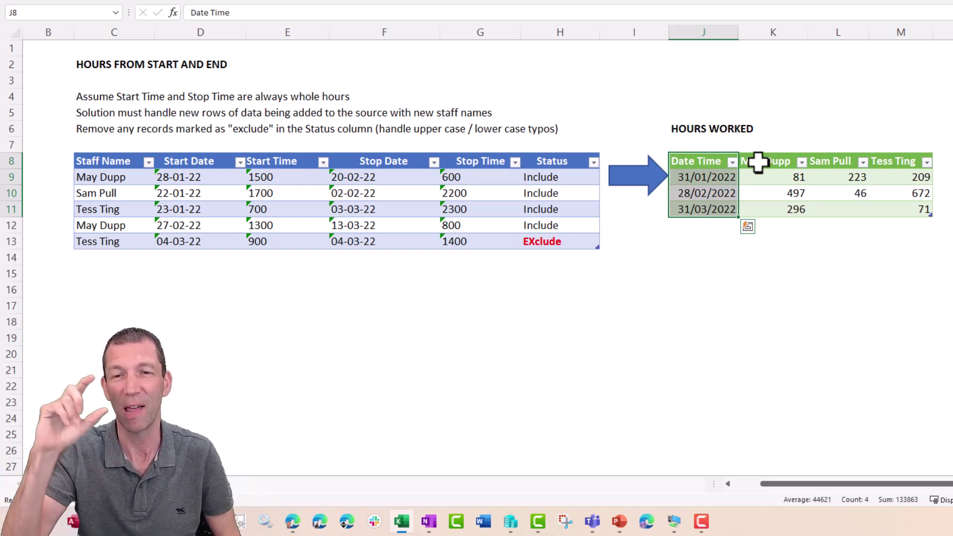
pyautogui.click(790, 179)
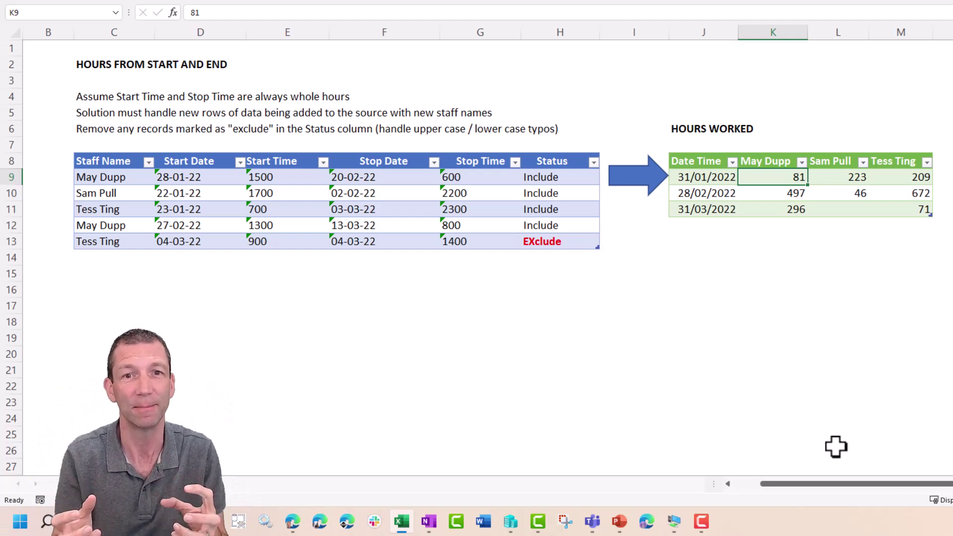
# Load the tblData source table into Power Query with Get Data from Table/Range.
pyautogui.rightClick(361, 194)
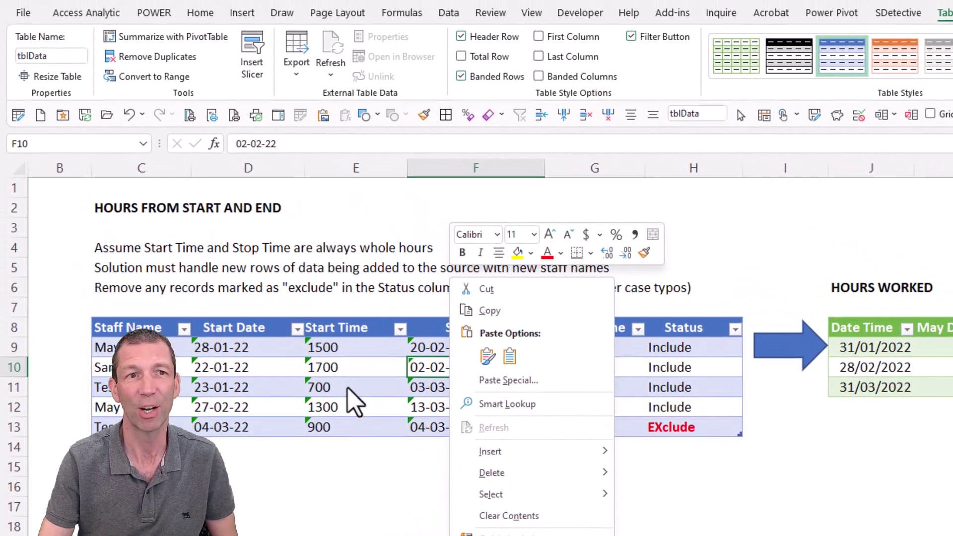
pyautogui.click(466, 15)
pyautogui.click(449, 14)
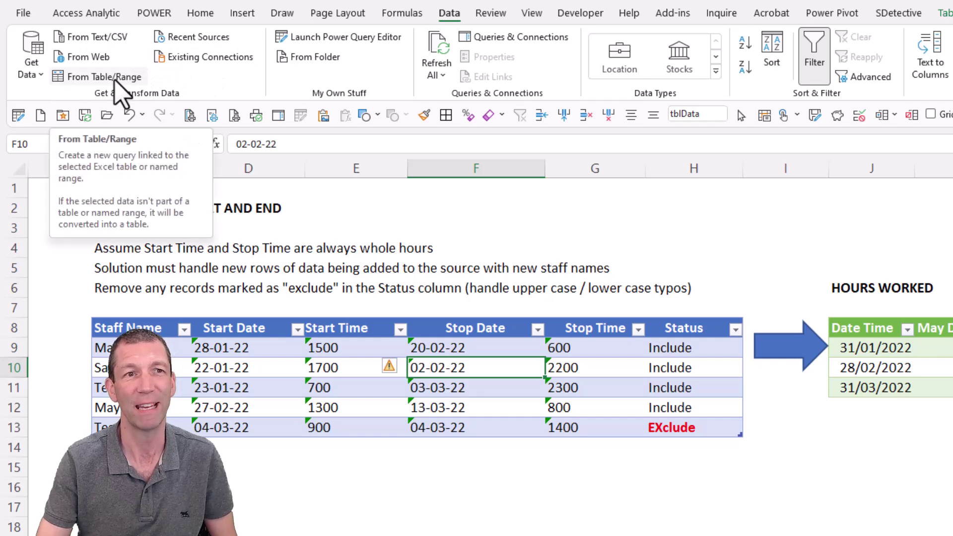
pyautogui.rightClick(464, 368)
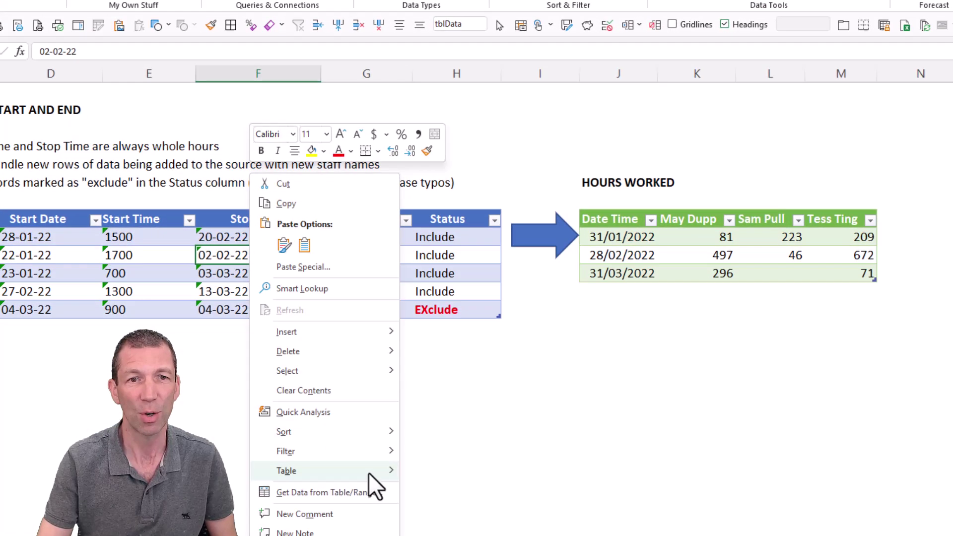
pyautogui.click(362, 493)
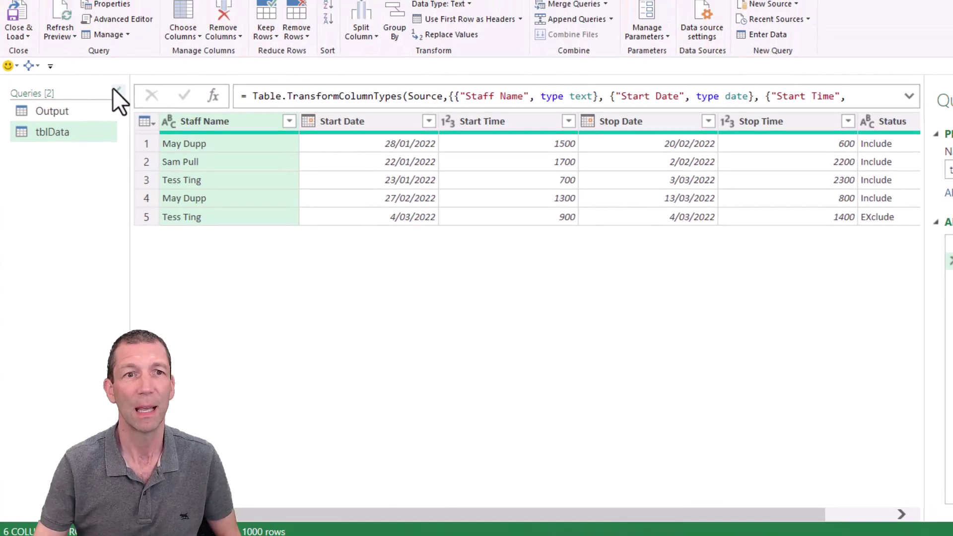
# Collapse the Queries pane and point out the EXclude status in row 5.
pyautogui.click(115, 130)
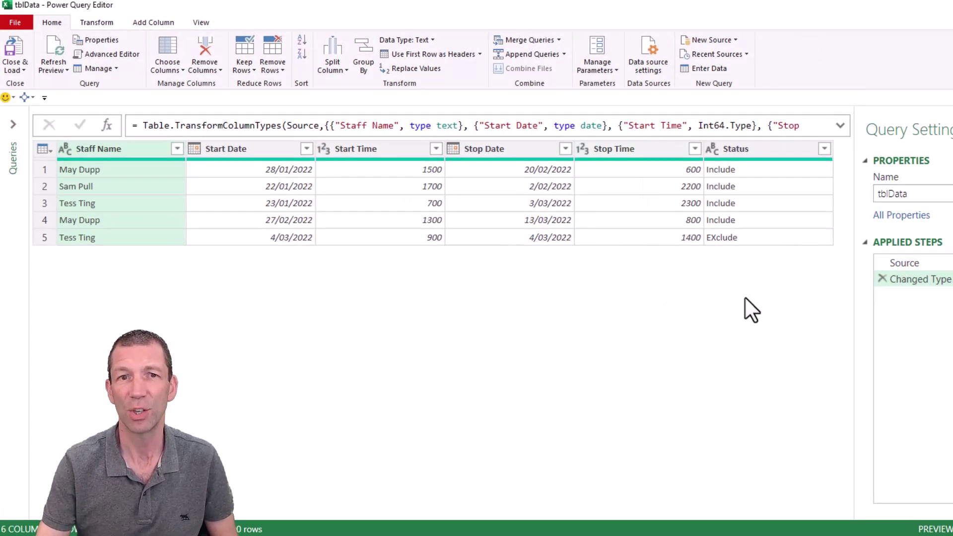
pyautogui.click(734, 242)
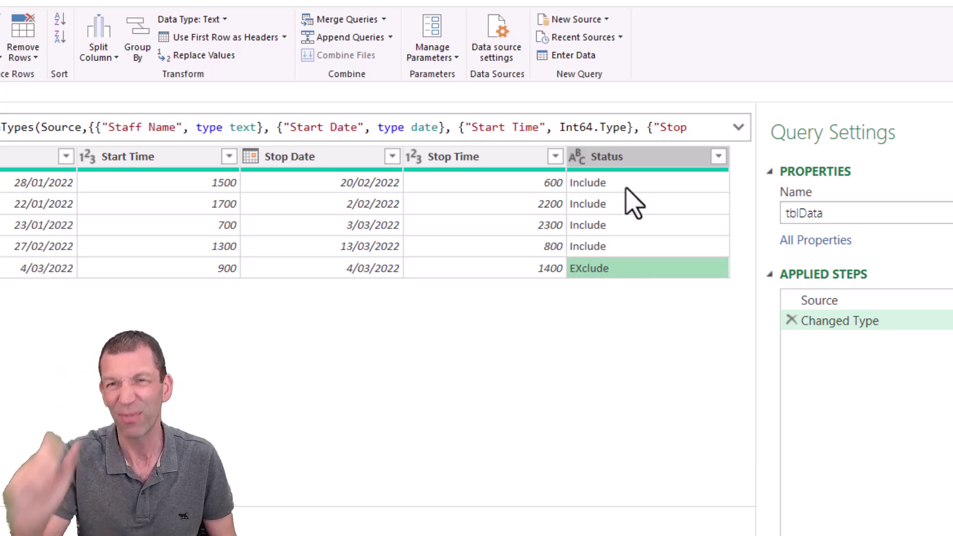
# Convert the Status column's values to UPPERCASE.
pyautogui.rightClick(624, 158)
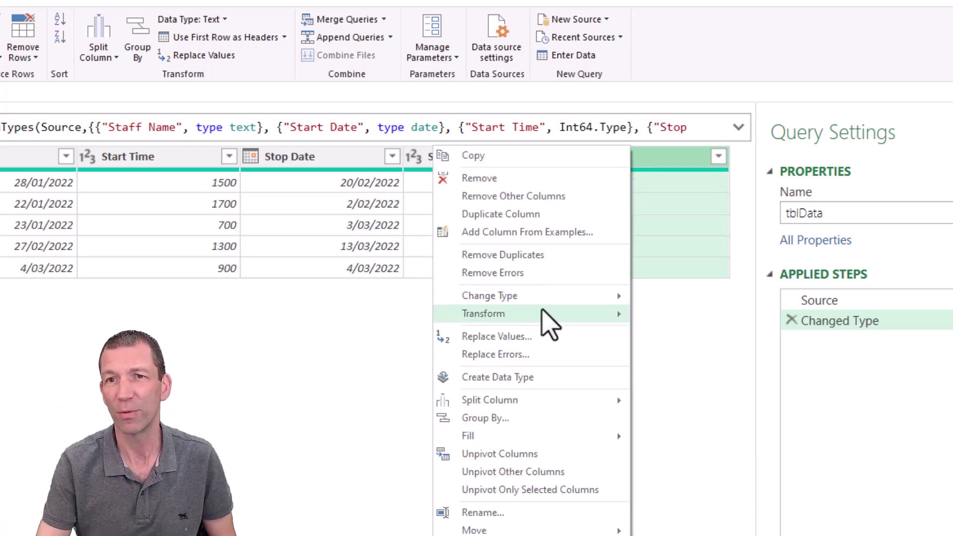
pyautogui.moveTo(545, 313)
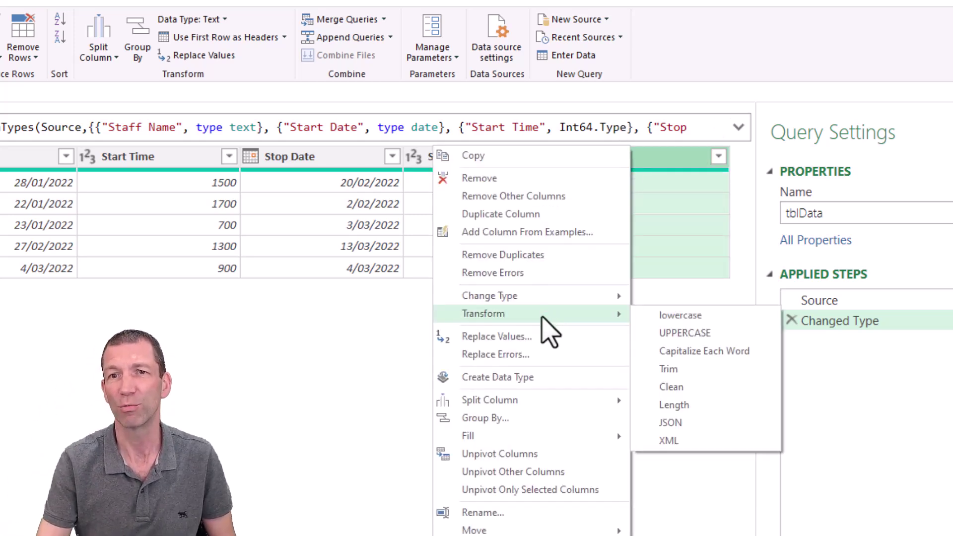
pyautogui.click(687, 333)
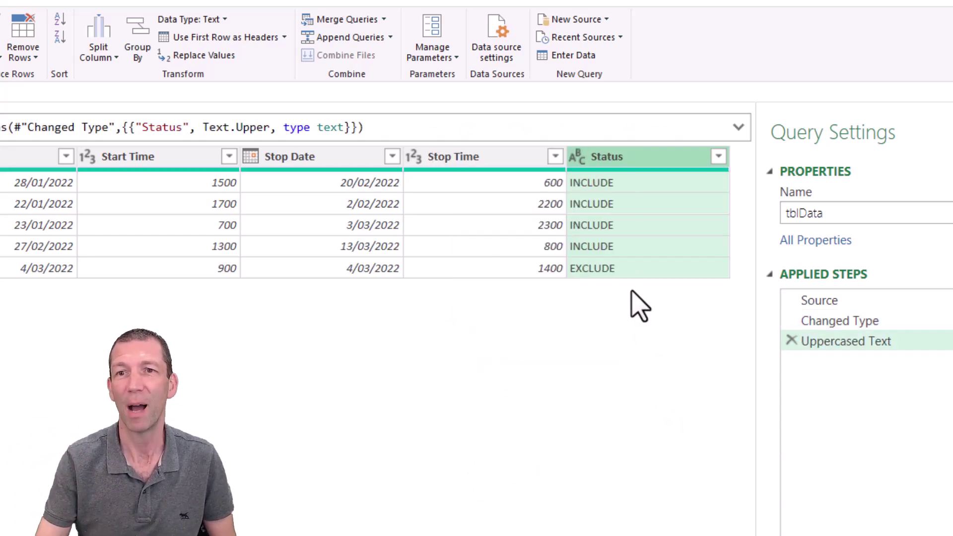
# Filter Status to rows not equal to EXCLUDE, then delete that filter step.
pyautogui.rightClick(637, 271)
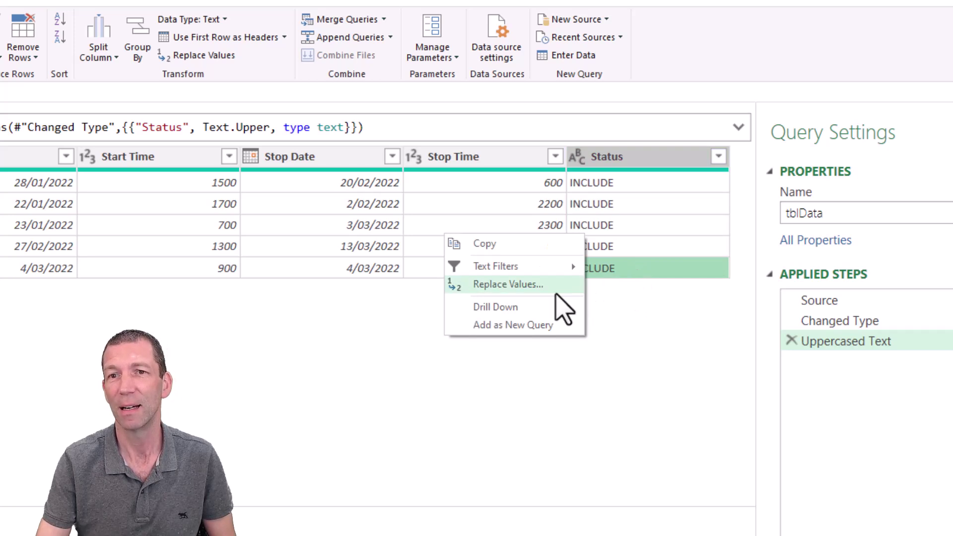
pyautogui.moveTo(554, 267)
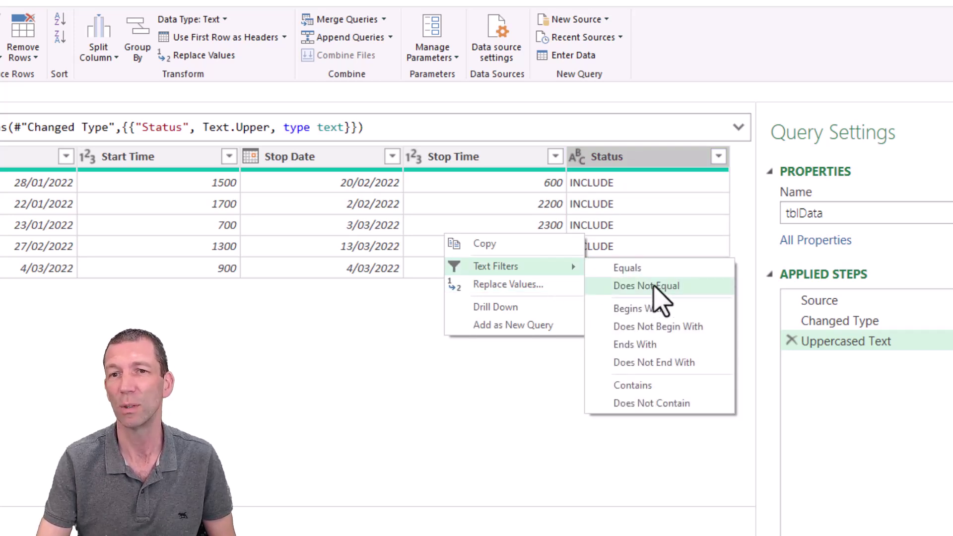
pyautogui.click(718, 156)
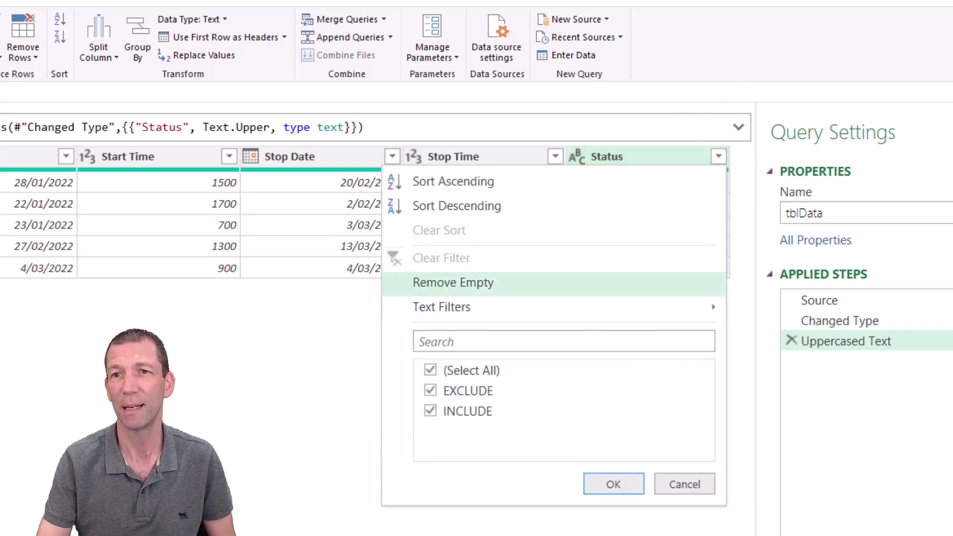
pyautogui.click(703, 487)
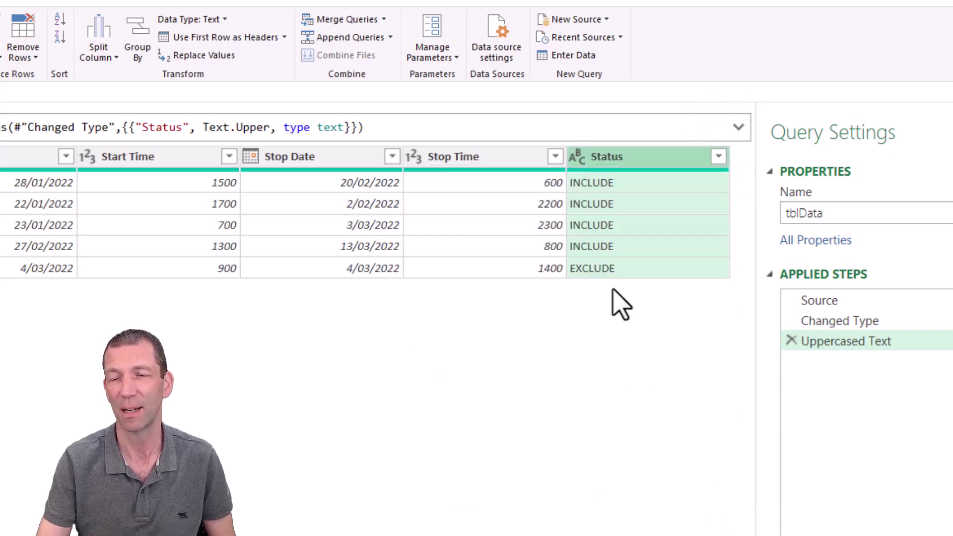
pyautogui.click(615, 271)
pyautogui.rightClick(617, 268)
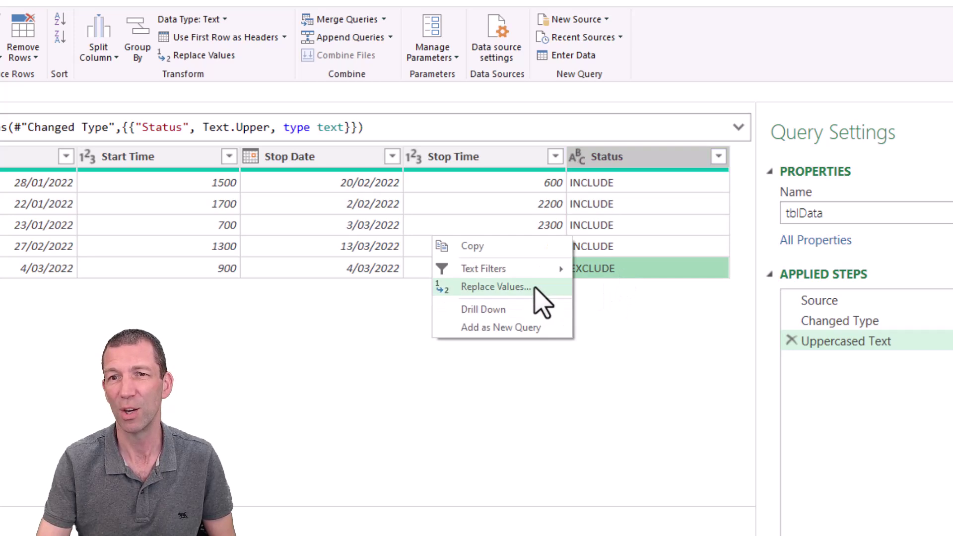
pyautogui.moveTo(541, 271)
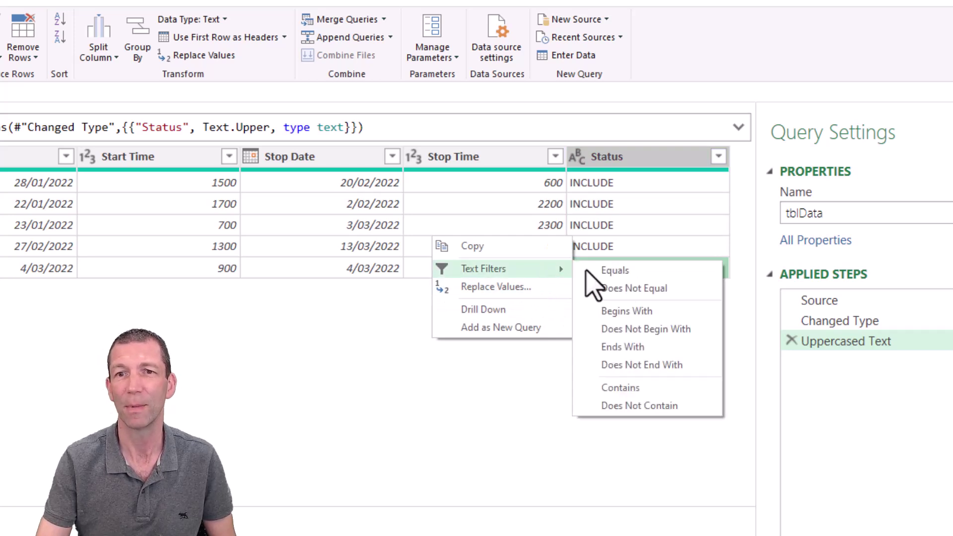
pyautogui.click(669, 293)
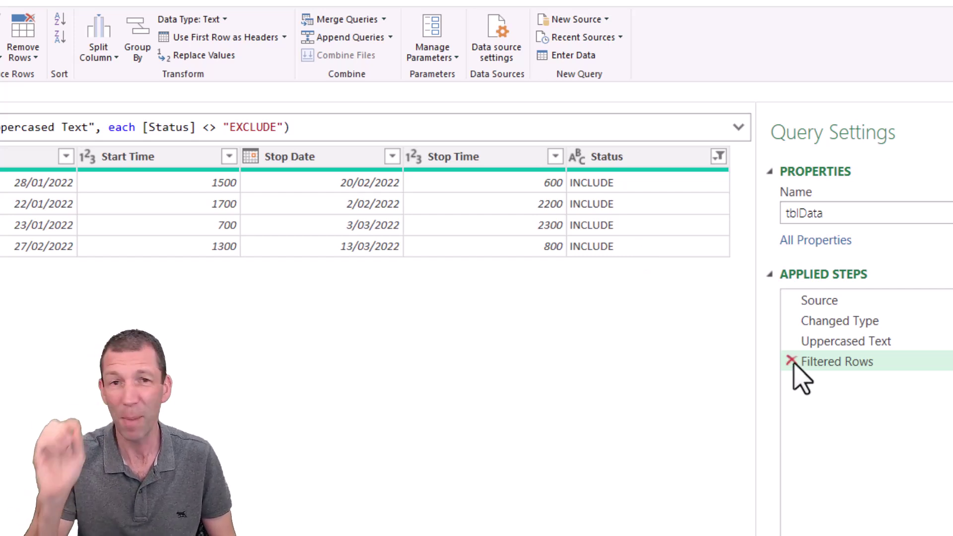
pyautogui.click(792, 362)
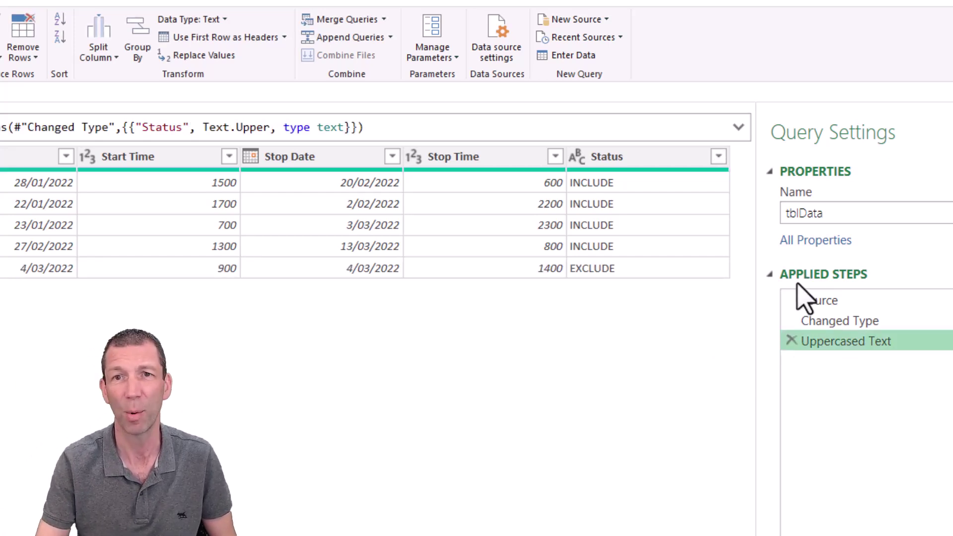
# Remove the Uppercased Text step and filter out rows whose Status contains 'EXclude'.
pyautogui.moveTo(850, 343); pyautogui.dragTo(790, 343)
pyautogui.click(791, 341)
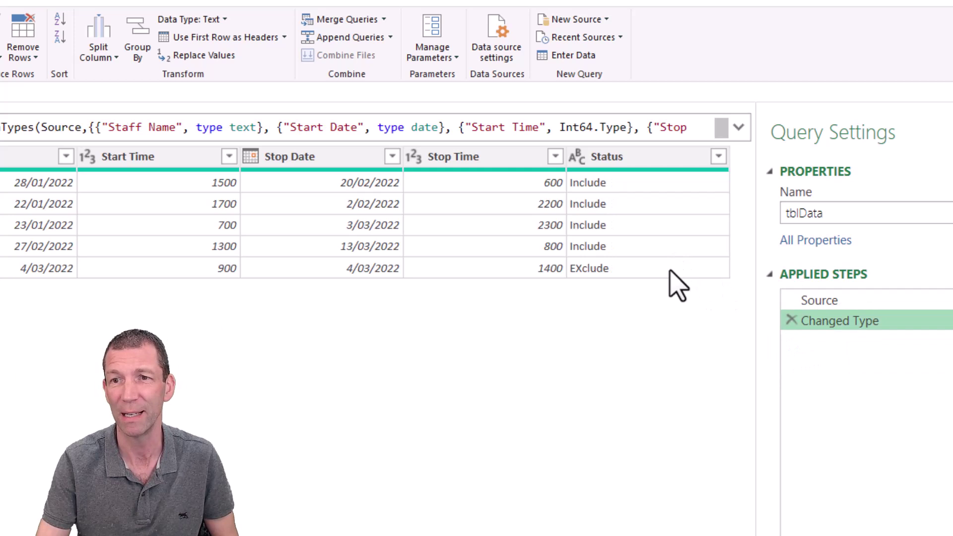
pyautogui.rightClick(608, 270)
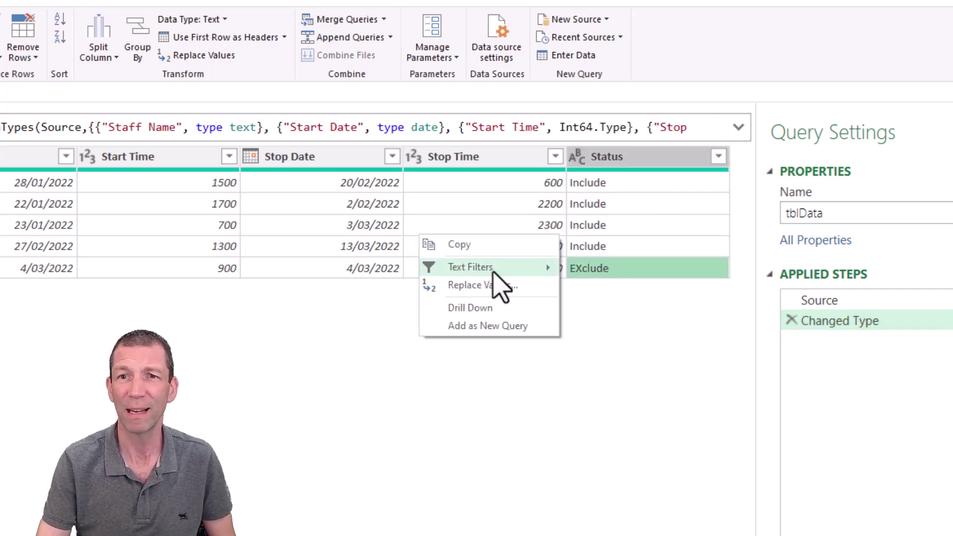
pyautogui.moveTo(496, 270)
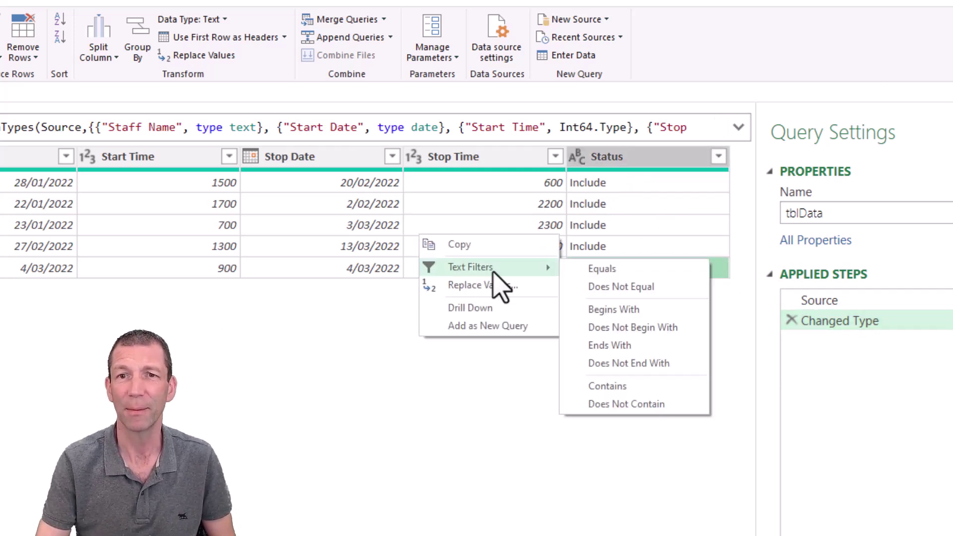
pyautogui.click(618, 404)
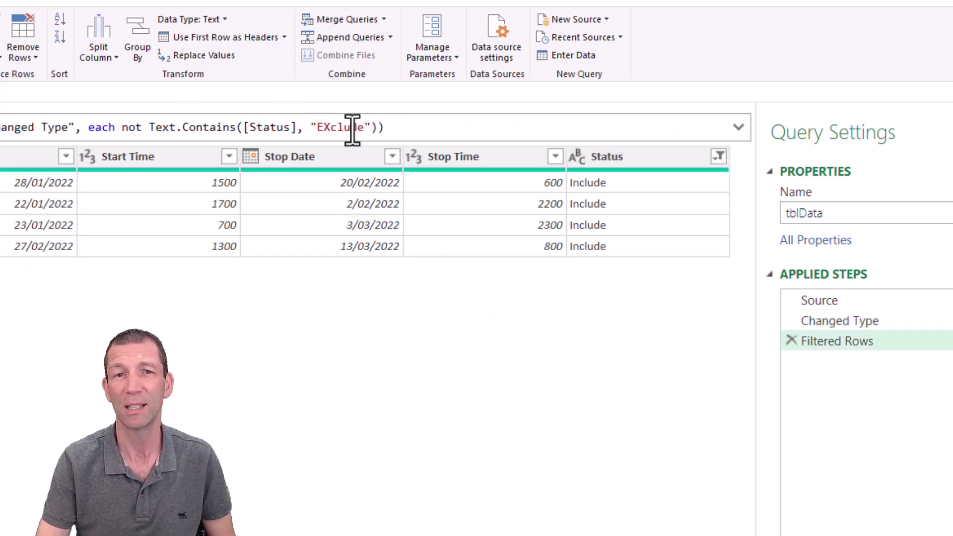
# Edit the filter formula to use Comparer.OrdinalIgnoreCase and match lowercase 'exclude'.
pyautogui.click(380, 127)
pyautogui.press('Left')
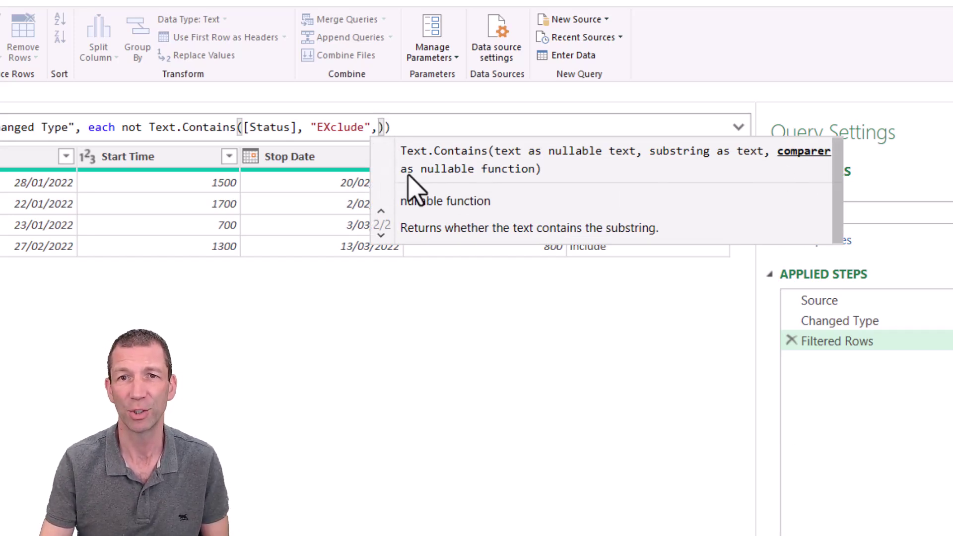
pyautogui.write('compare')
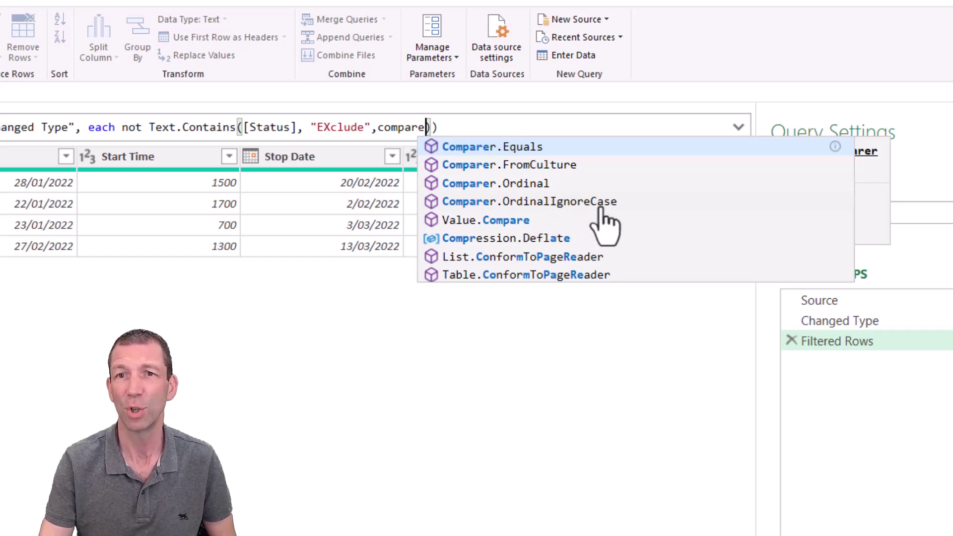
pyautogui.click(579, 202)
pyautogui.click(607, 130)
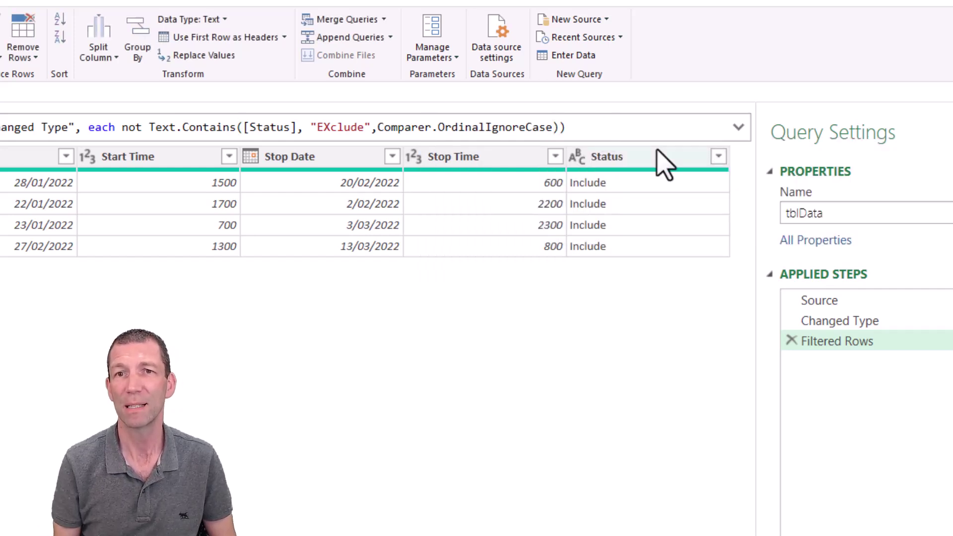
pyautogui.click(347, 127)
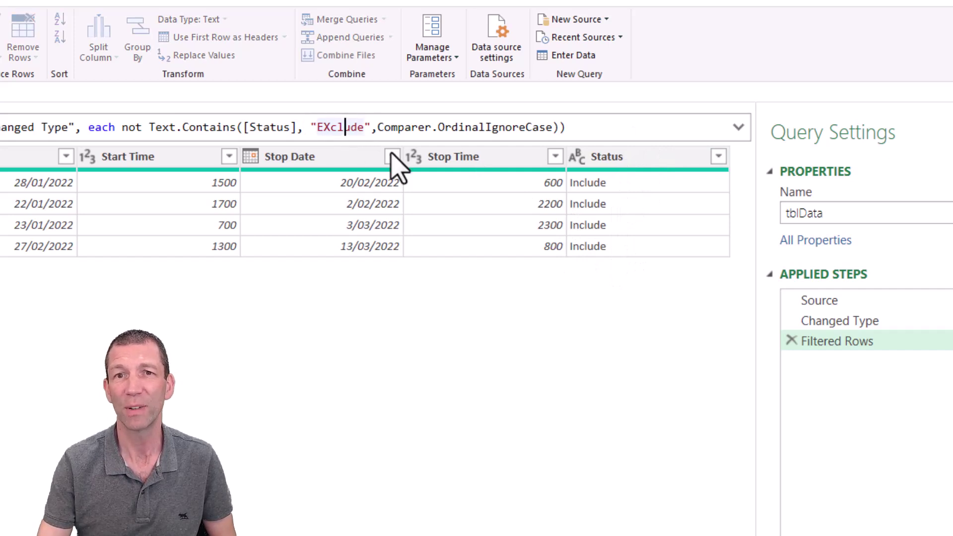
pyautogui.doubleClick(346, 127)
pyautogui.write('exclude')
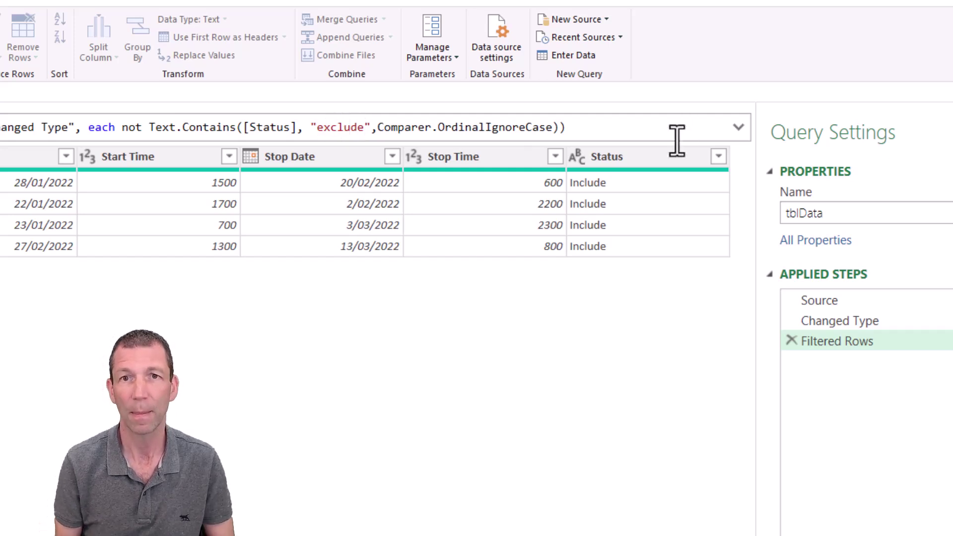
pyautogui.press('Return')
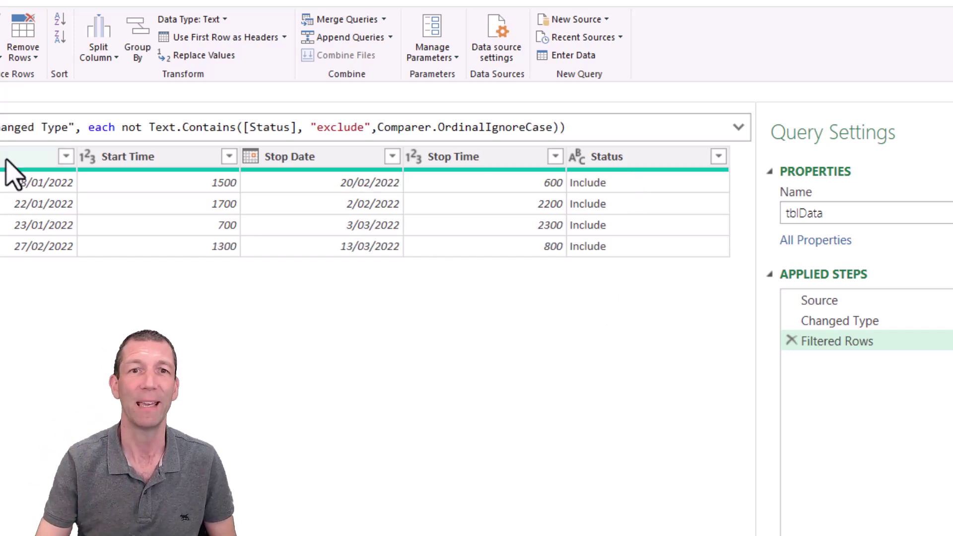
# Select the Start Date, Start Time, Stop Date and Stop Time columns, then show the Add Column commands.
pyautogui.click(59, 158)
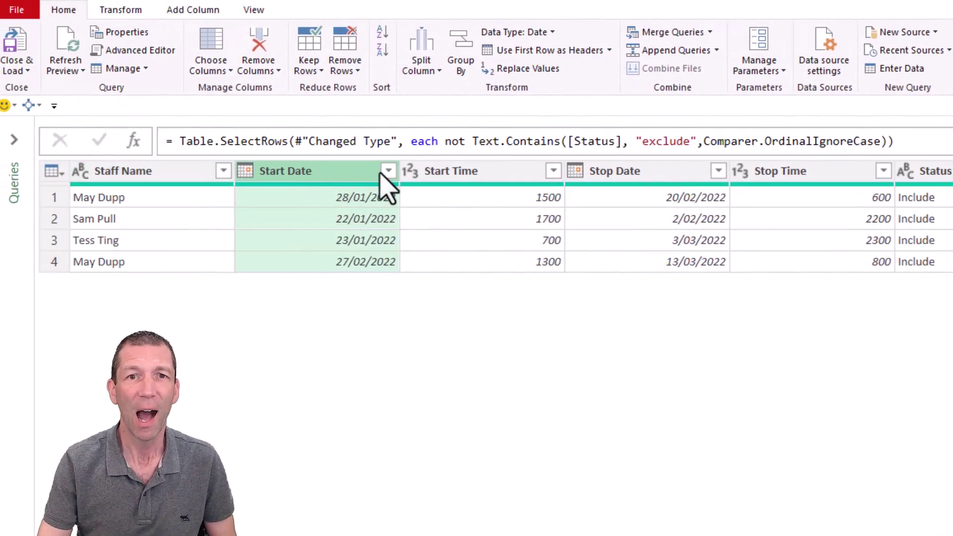
pyautogui.click(146, 157)
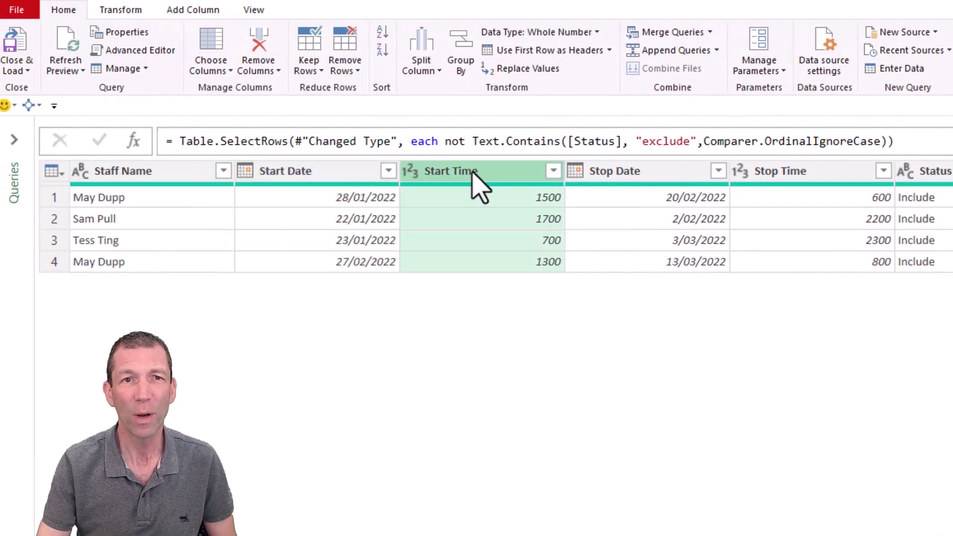
pyautogui.click(675, 174)
pyautogui.click(788, 174)
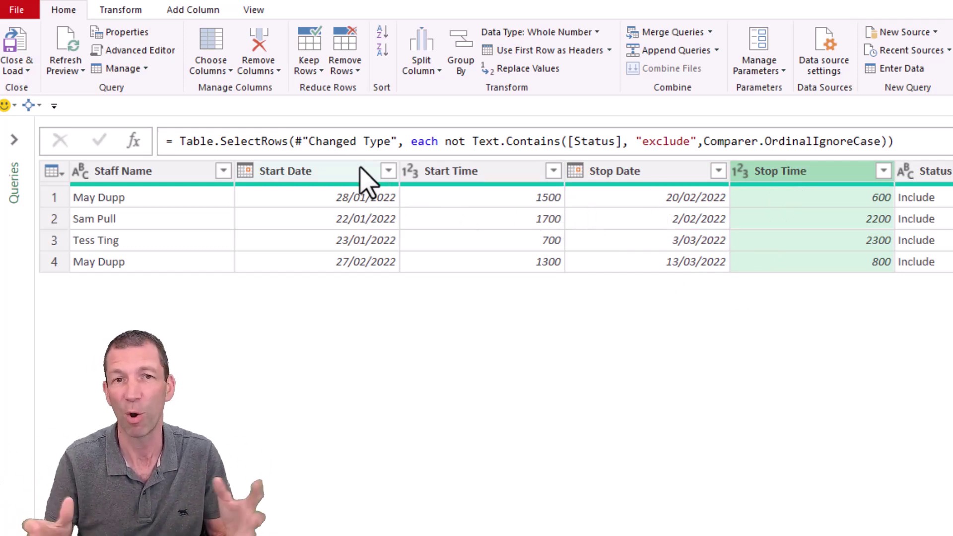
pyautogui.click(194, 11)
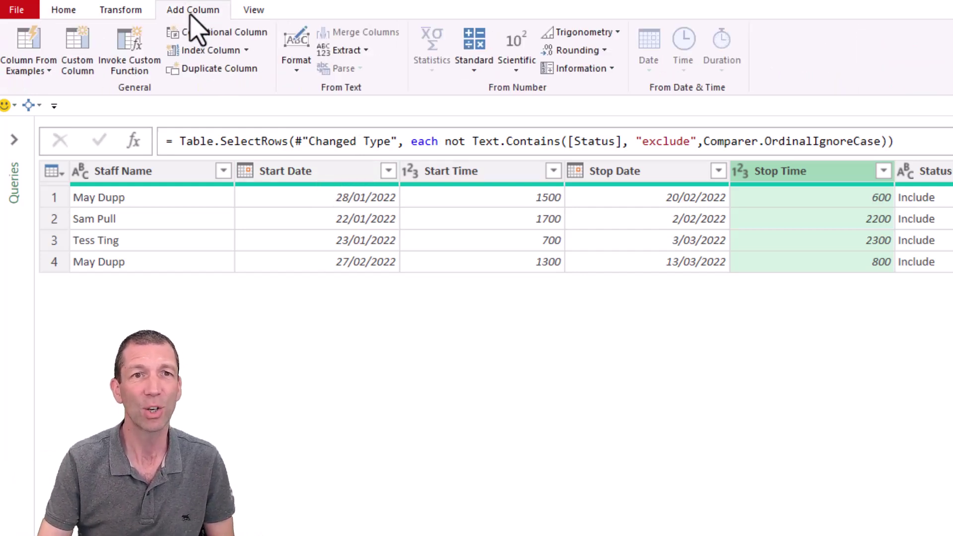
# Add a Custom column with the formula Time.FromText([Start Time]).
pyautogui.click(91, 58)
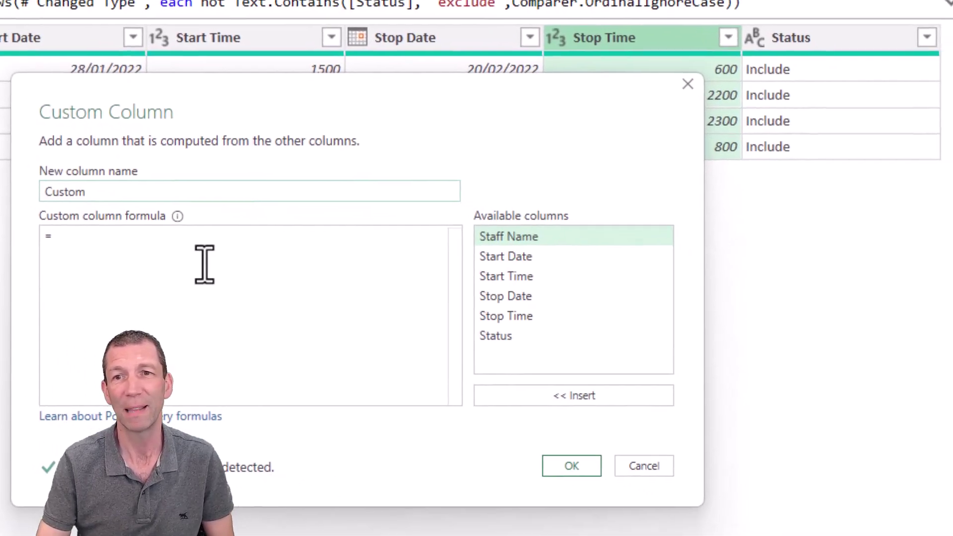
pyautogui.click(379, 323)
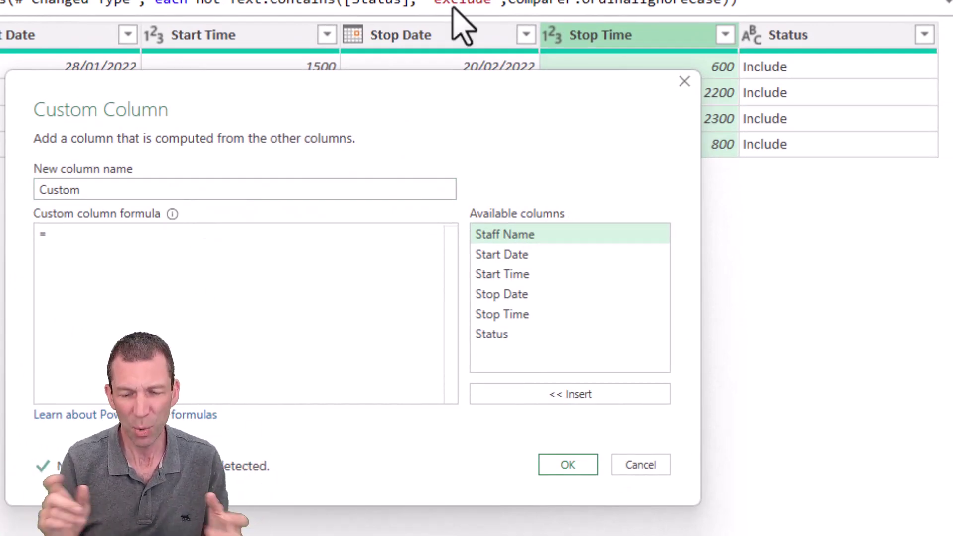
pyautogui.moveTo(410, 100); pyautogui.dragTo(549, 159)
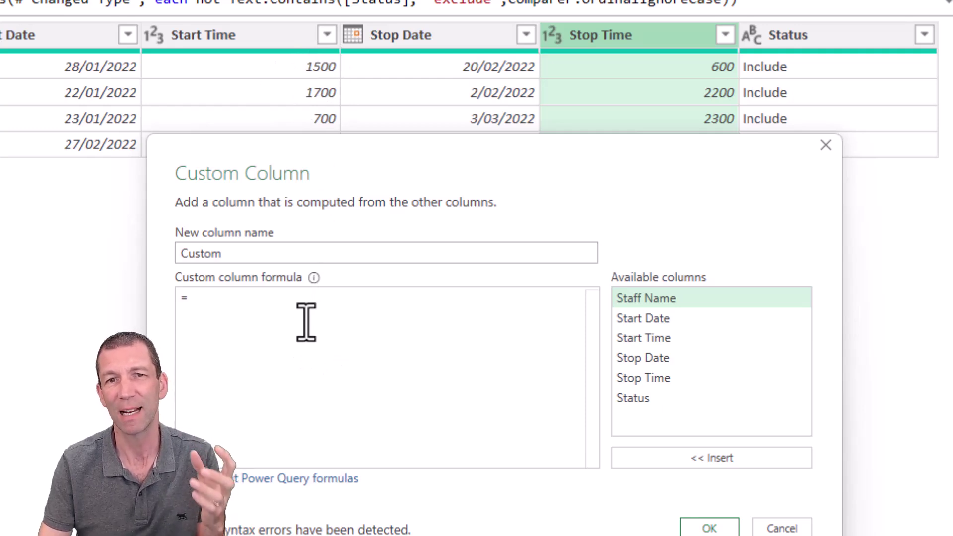
pyautogui.write('time')
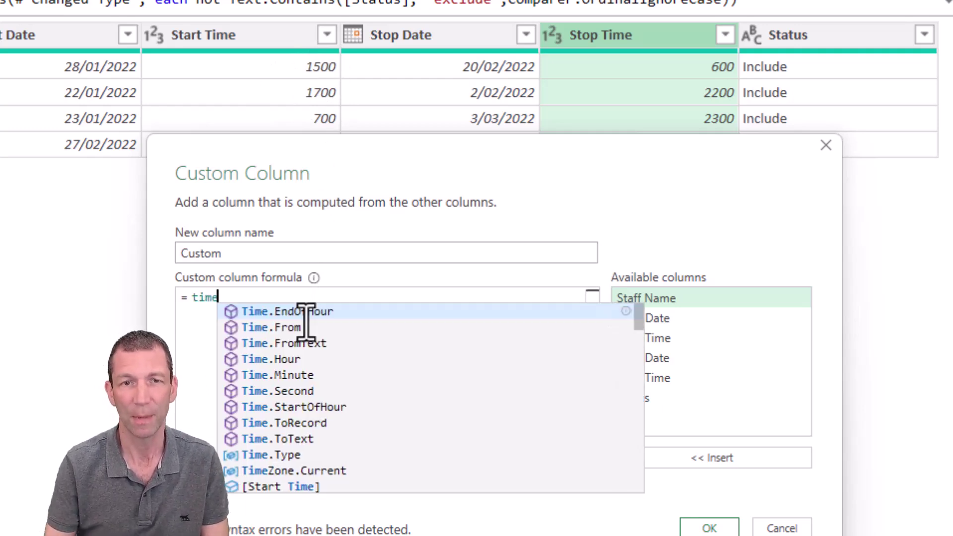
pyautogui.write('d')
pyautogui.press('BackSpace')
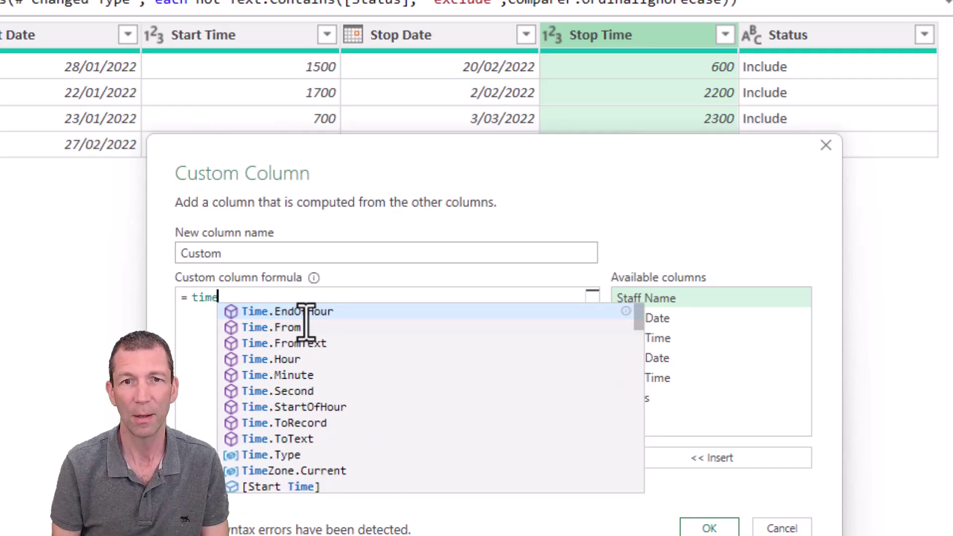
pyautogui.write('from')
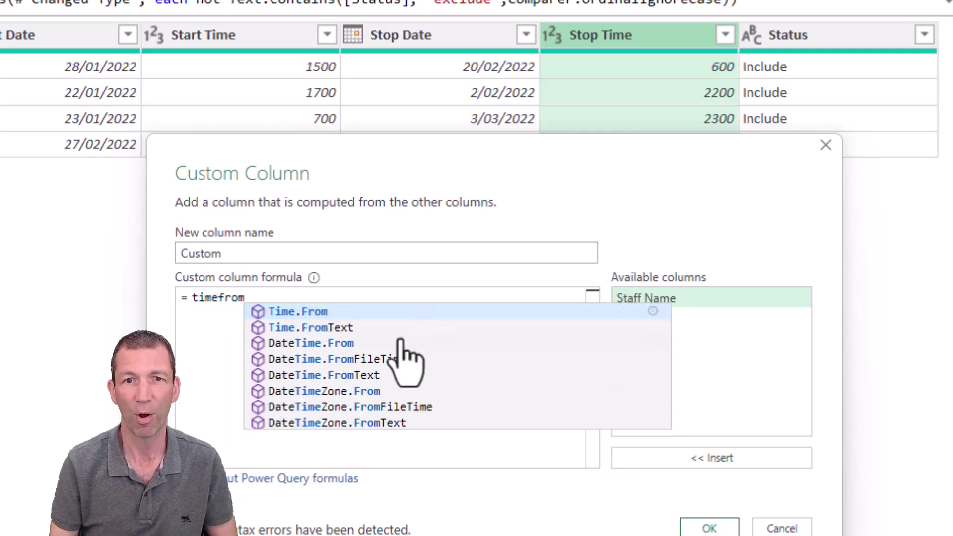
pyautogui.click(343, 328)
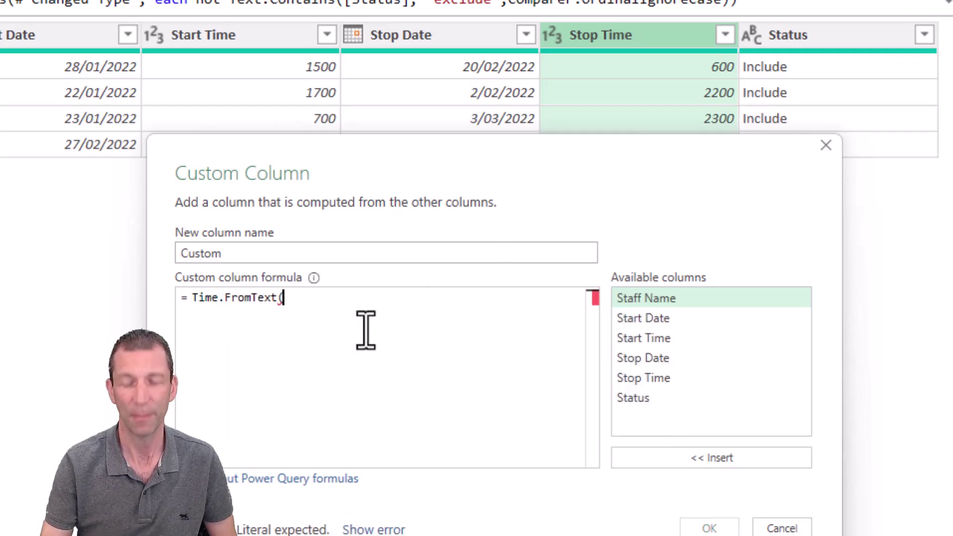
pyautogui.write('(')
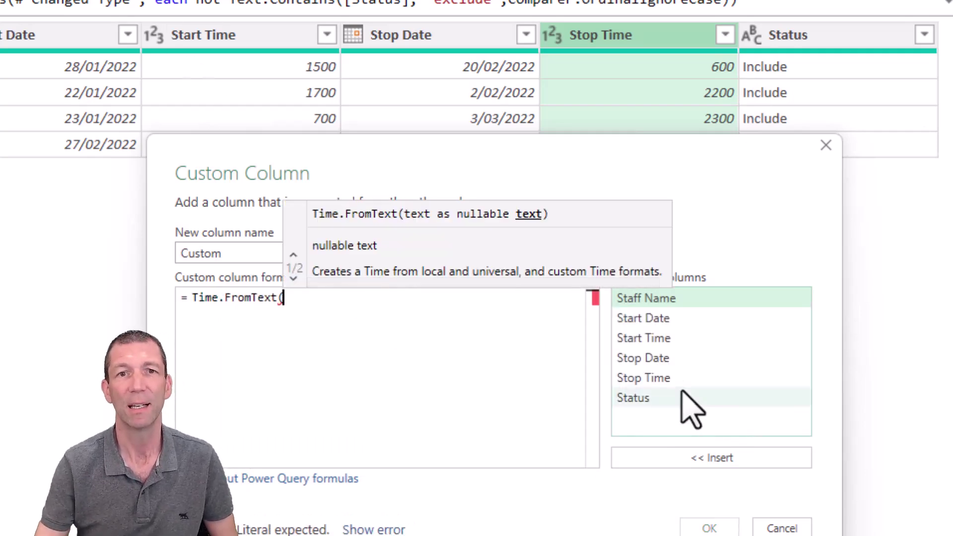
pyautogui.doubleClick(678, 337)
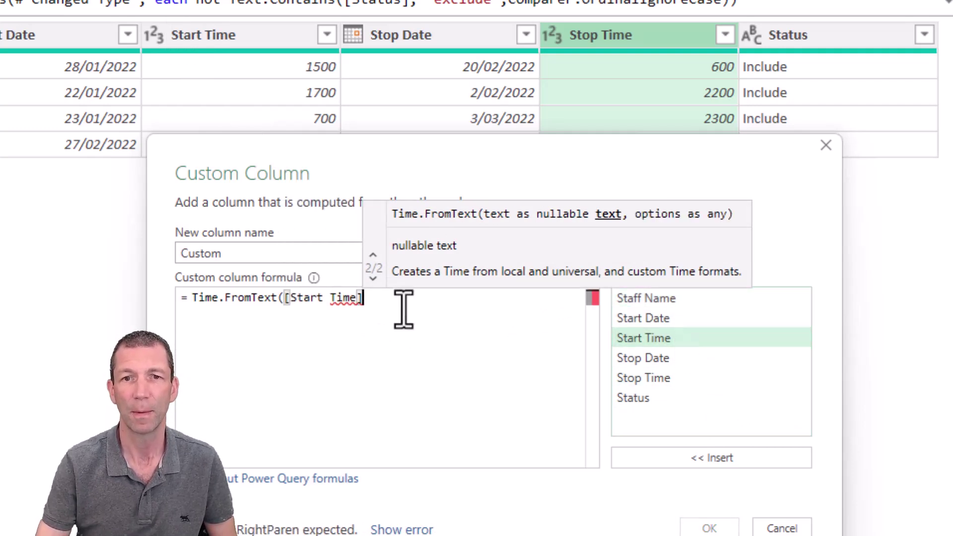
pyautogui.write(')')
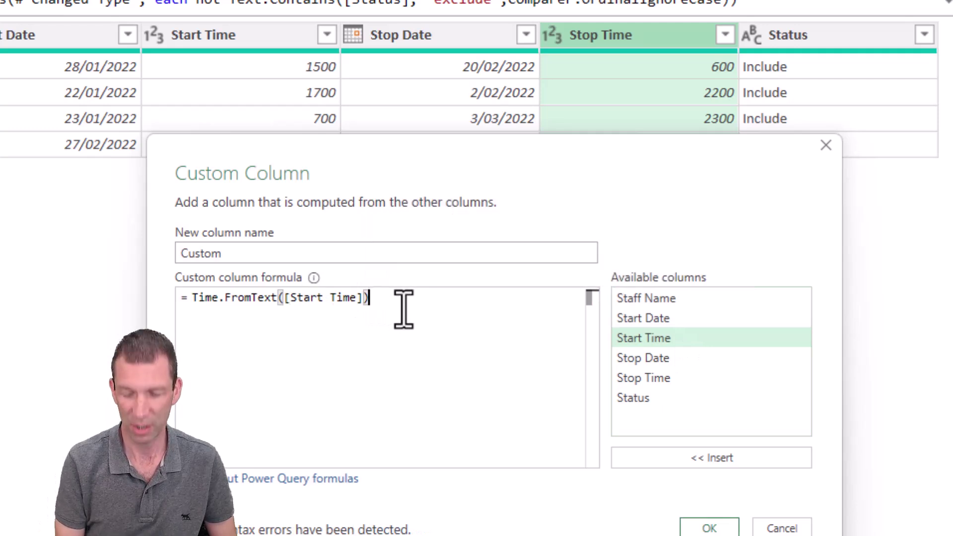
pyautogui.click(710, 528)
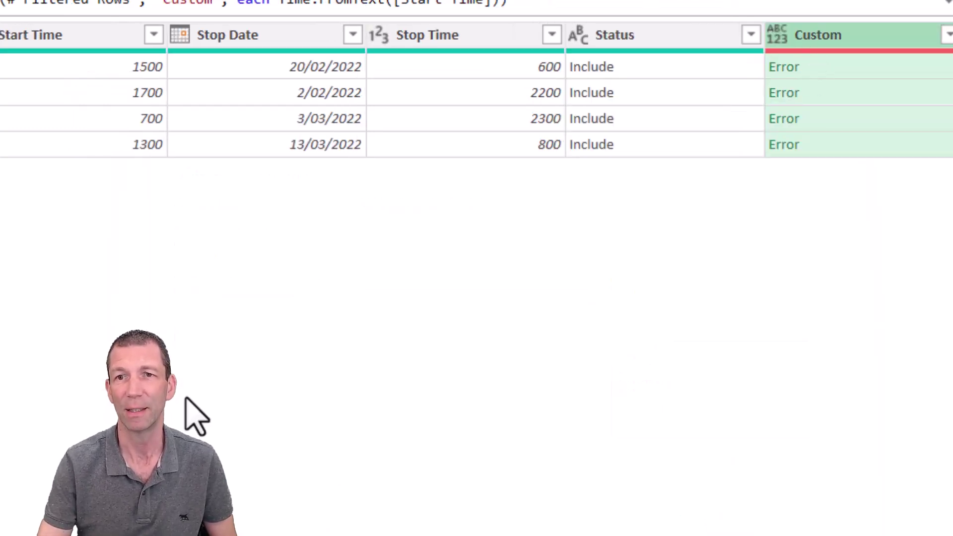
# Inspect the Custom column error, then view the Changed Type step with Start Time and Stop Time selected.
pyautogui.click(853, 67)
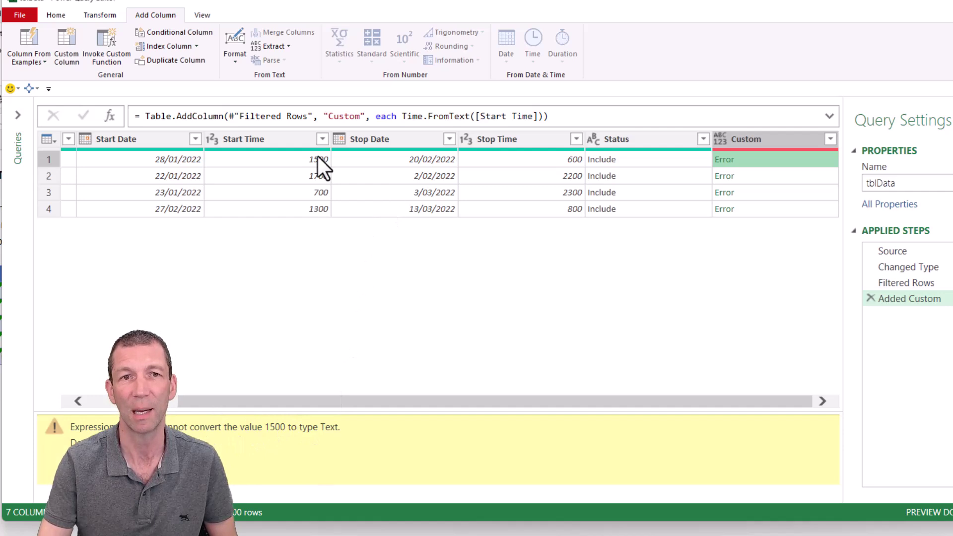
pyautogui.click(917, 267)
pyautogui.click(364, 138)
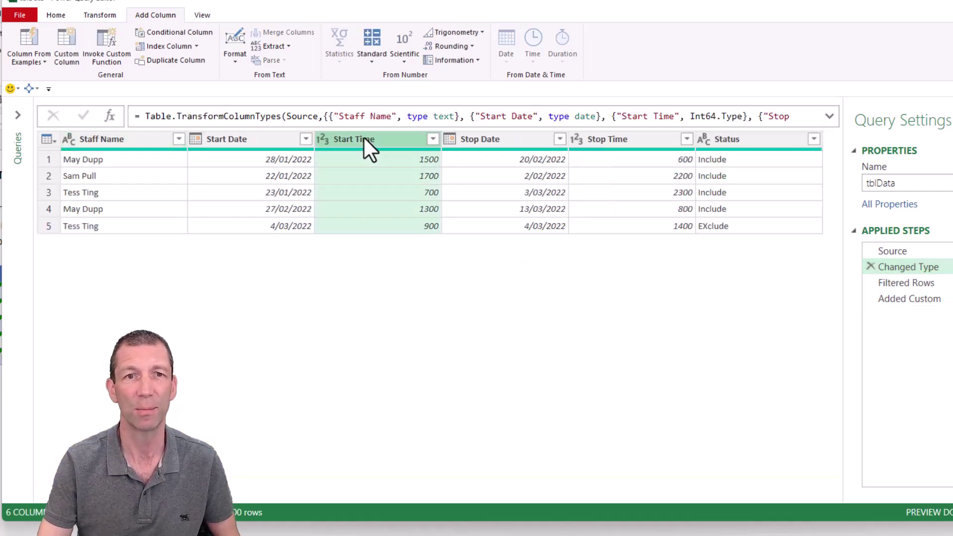
pyautogui.keyDown('ctrl'); pyautogui.click(622, 138); pyautogui.keyUp('ctrl')
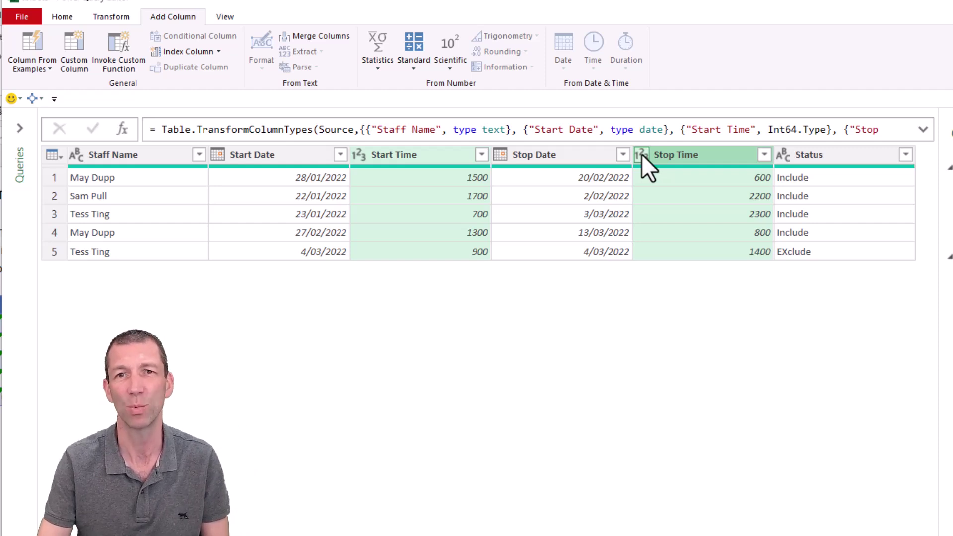
# Change Start Time and Stop Time to Text, replacing the existing Changed Type conversion.
pyautogui.click(641, 154)
pyautogui.click(642, 154)
pyautogui.click(641, 154)
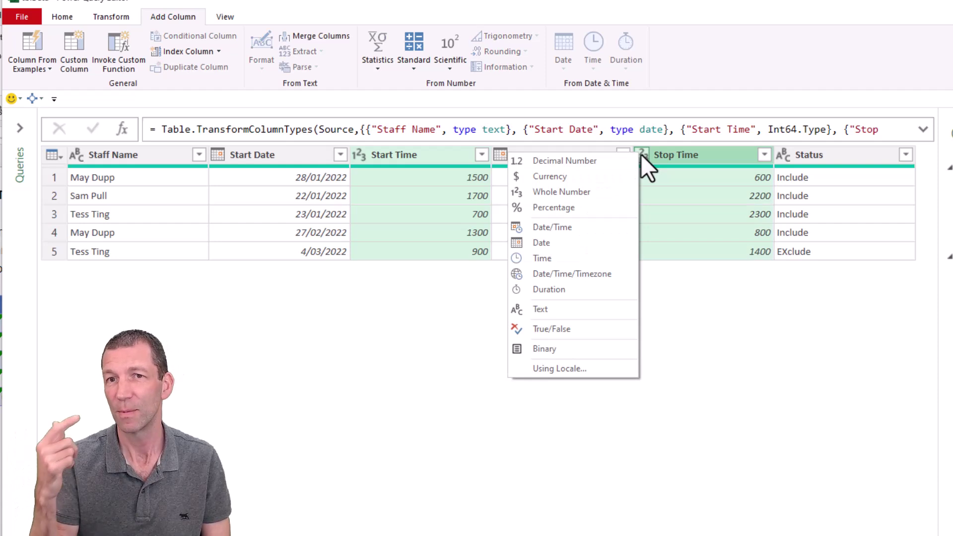
pyautogui.click(550, 310)
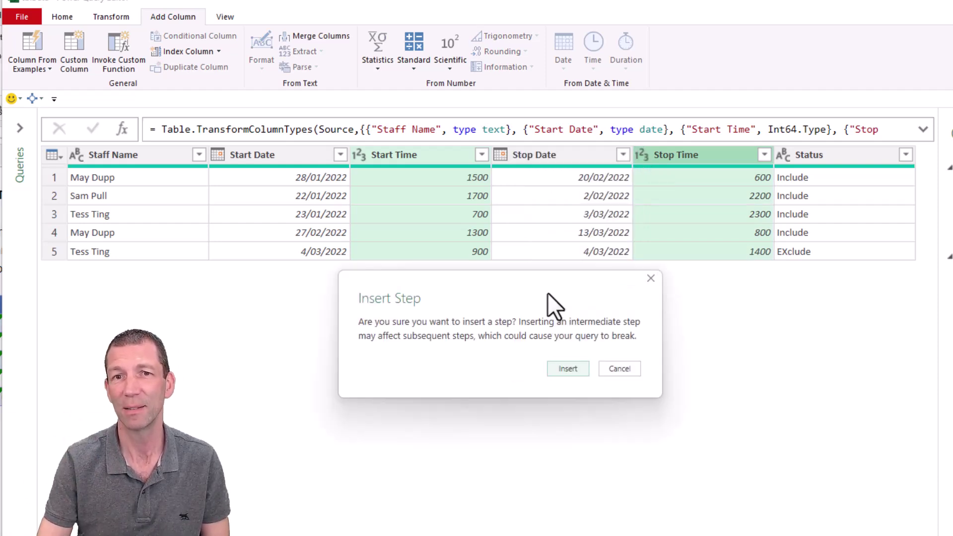
pyautogui.click(567, 369)
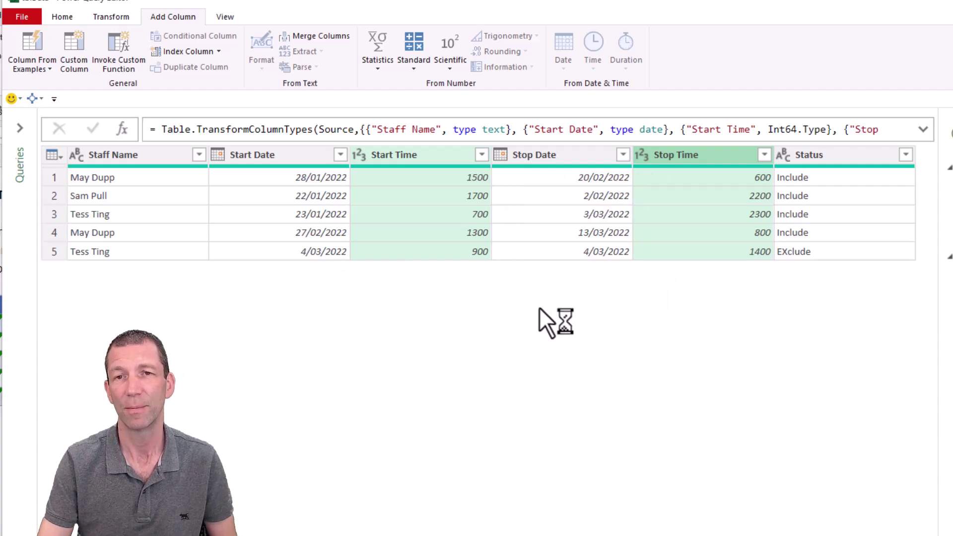
pyautogui.click(488, 376)
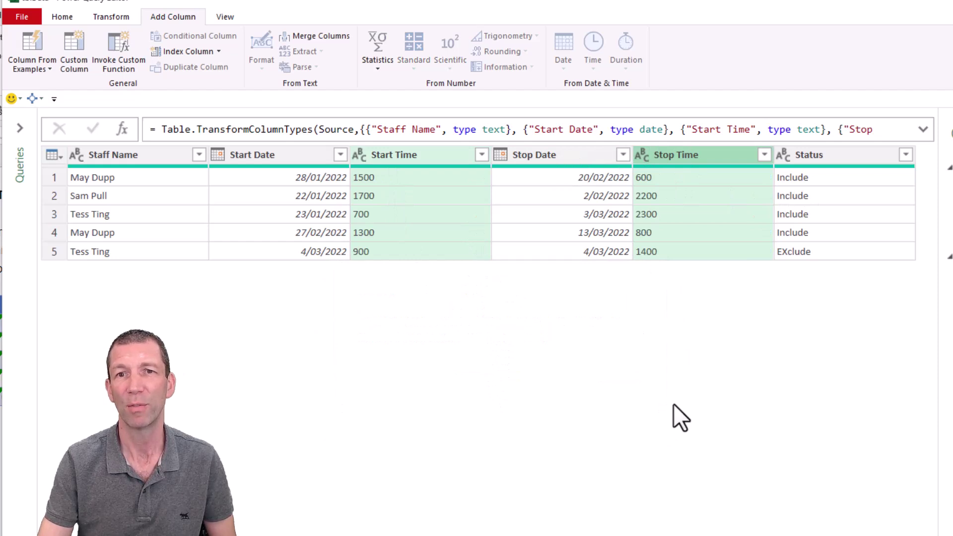
# Return to the Added Custom step, check the remaining error on the 700 row, and reopen its settings.
pyautogui.click(820, 308)
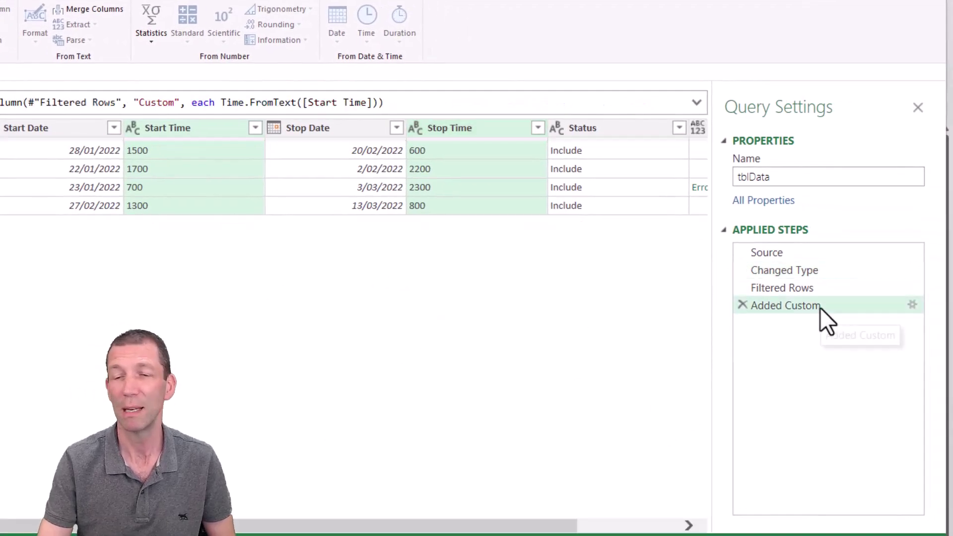
pyautogui.moveTo(516, 525); pyautogui.dragTo(595, 526)
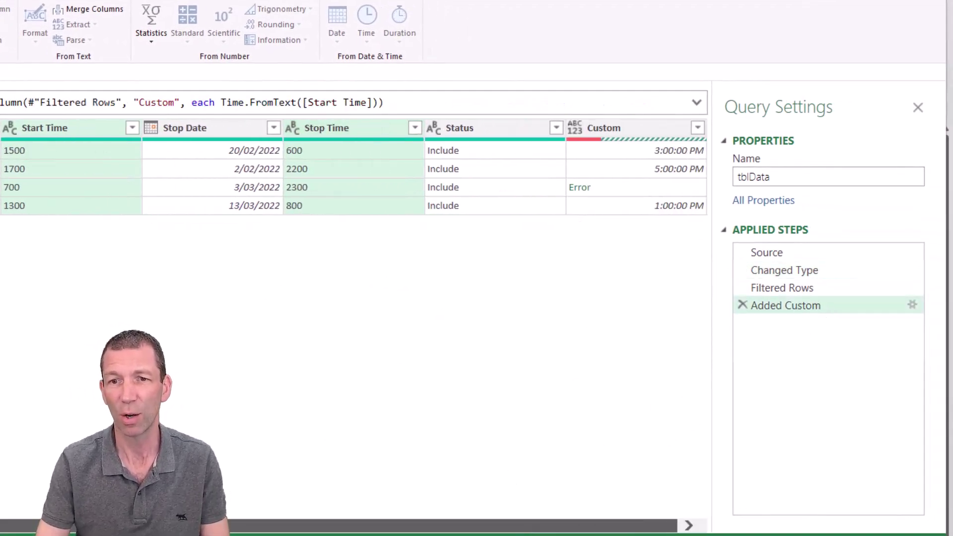
pyautogui.click(633, 189)
pyautogui.click(34, 190)
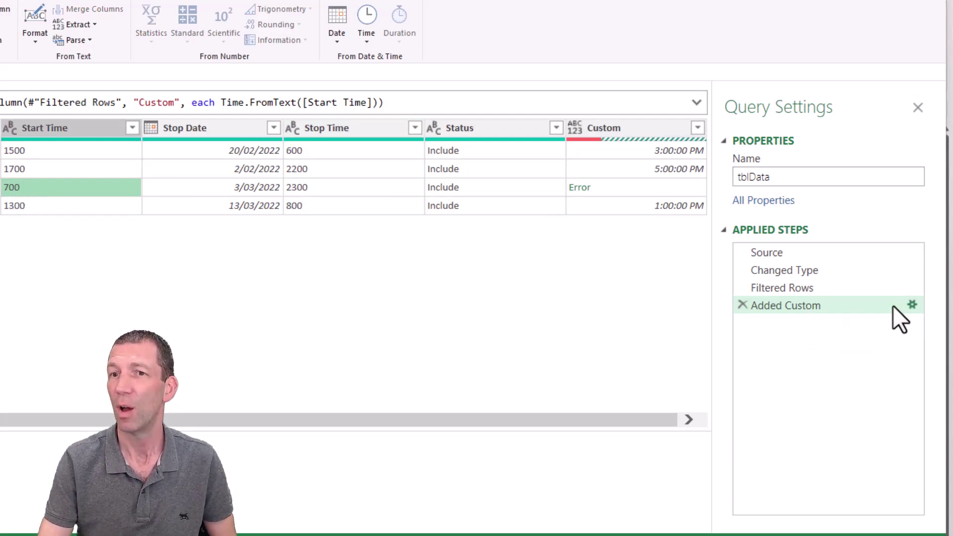
pyautogui.click(912, 305)
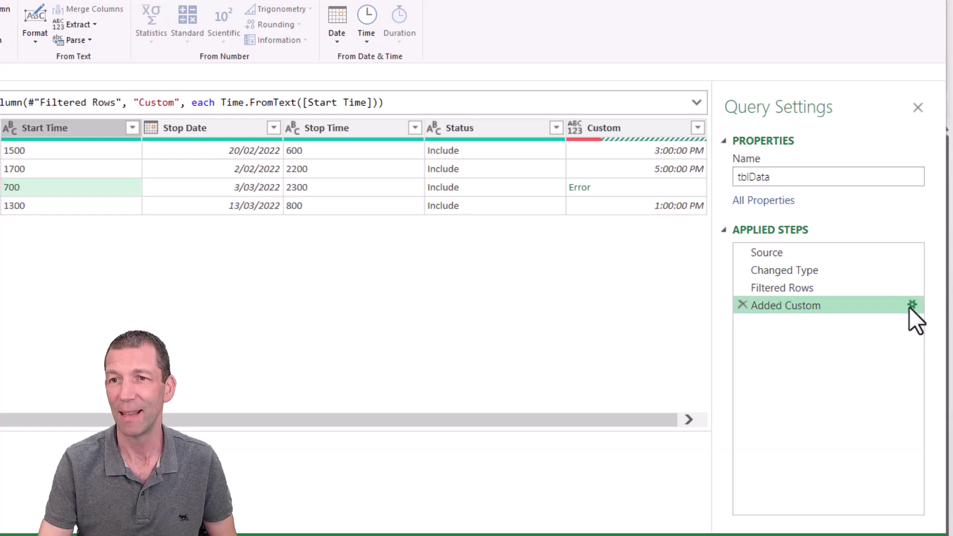
# Split the Custom column formula onto separate lines around [Start Time].
pyautogui.click(224, 279)
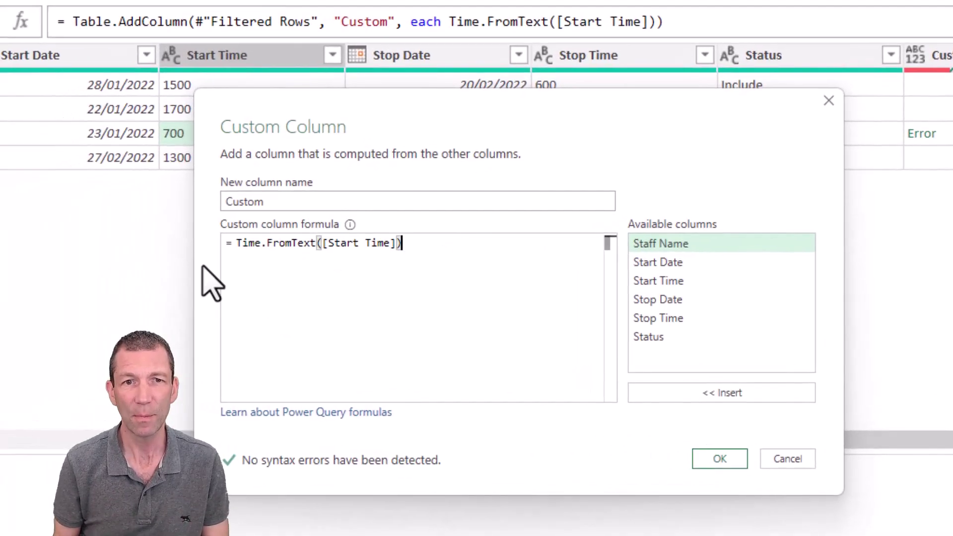
pyautogui.click(322, 243)
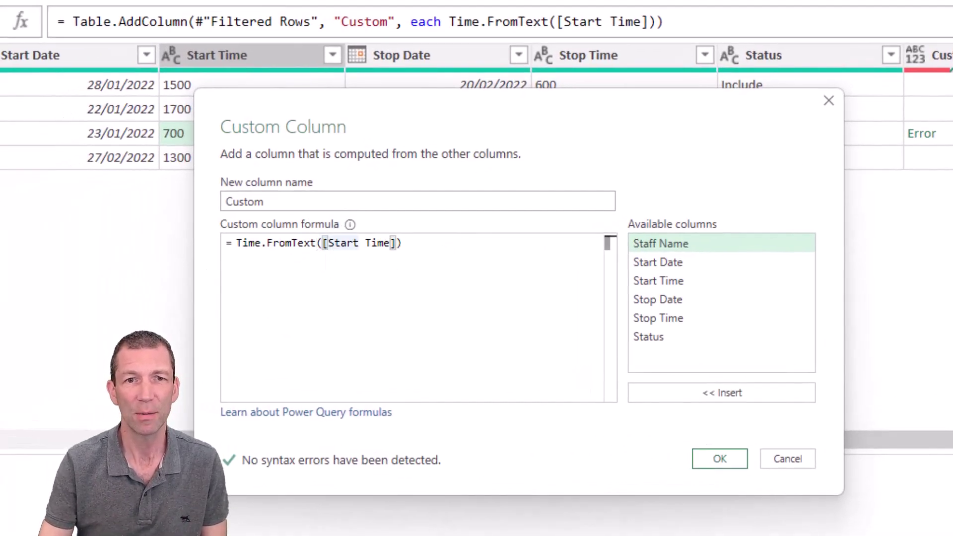
pyautogui.press('Return')
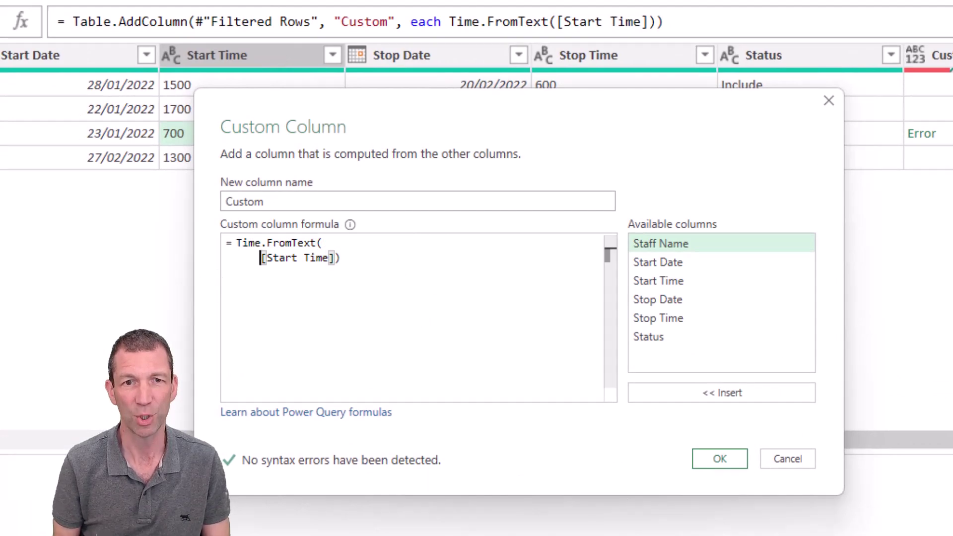
pyautogui.click(333, 257)
pyautogui.press('Return')
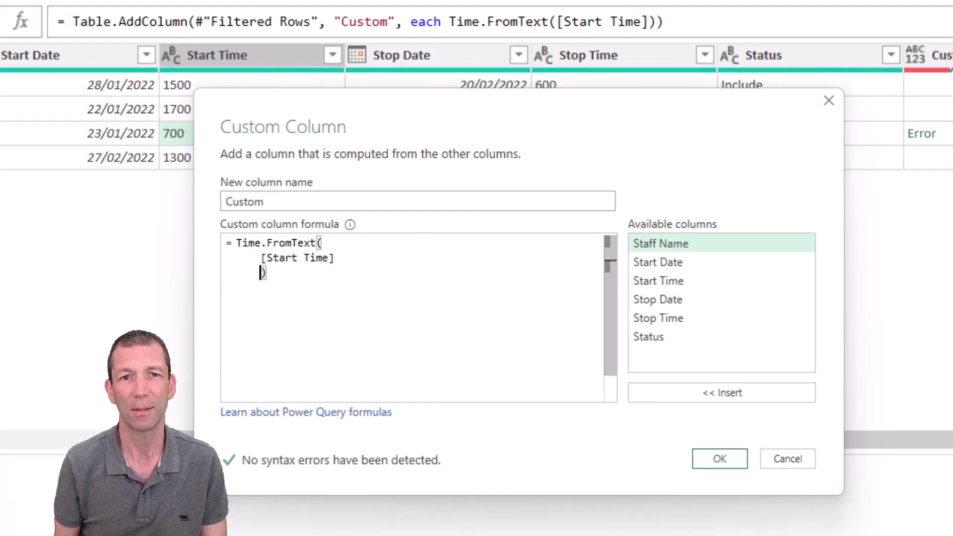
pyautogui.click(261, 258)
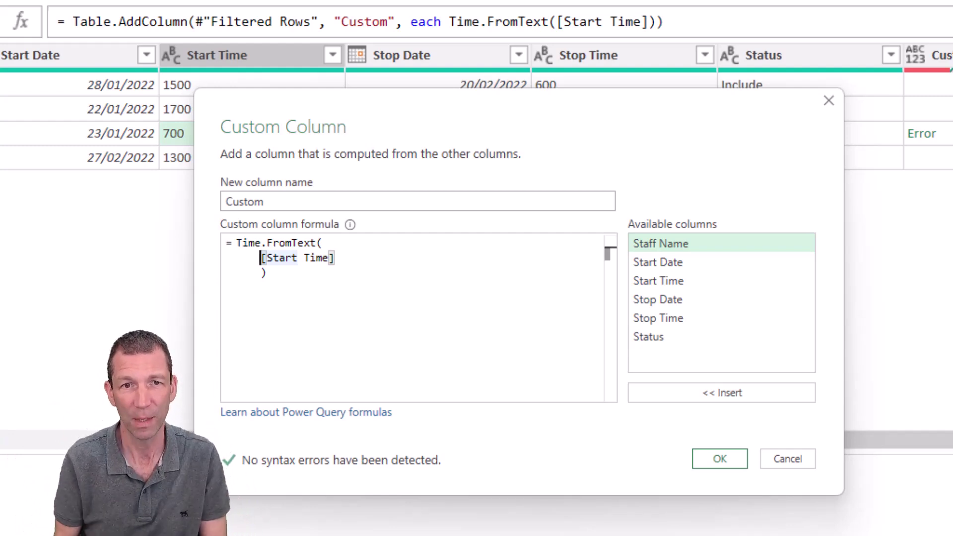
# Wrap [Start Time] in Text.PadStart([Start Time], 4, "0") and apply the formula.
pyautogui.write('textpad')
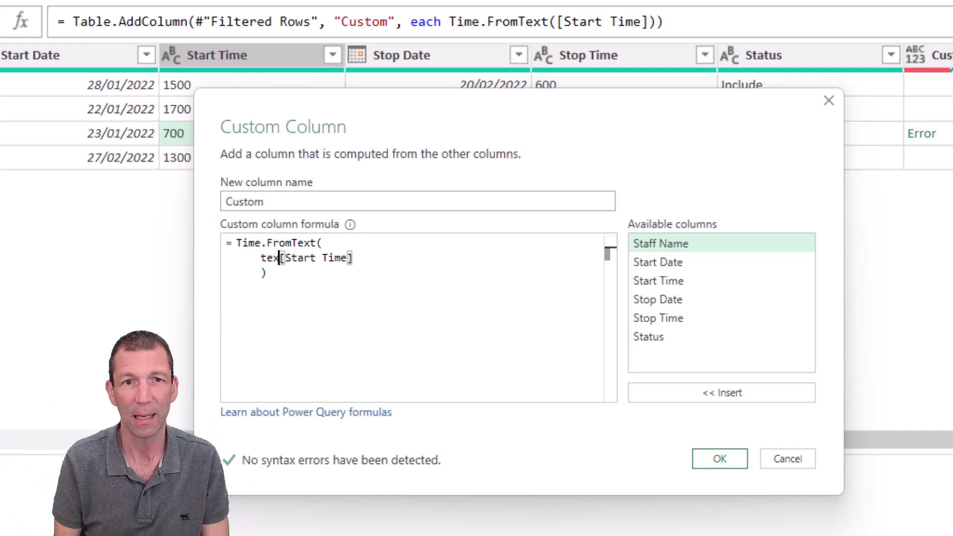
pyautogui.press('BackSpace')
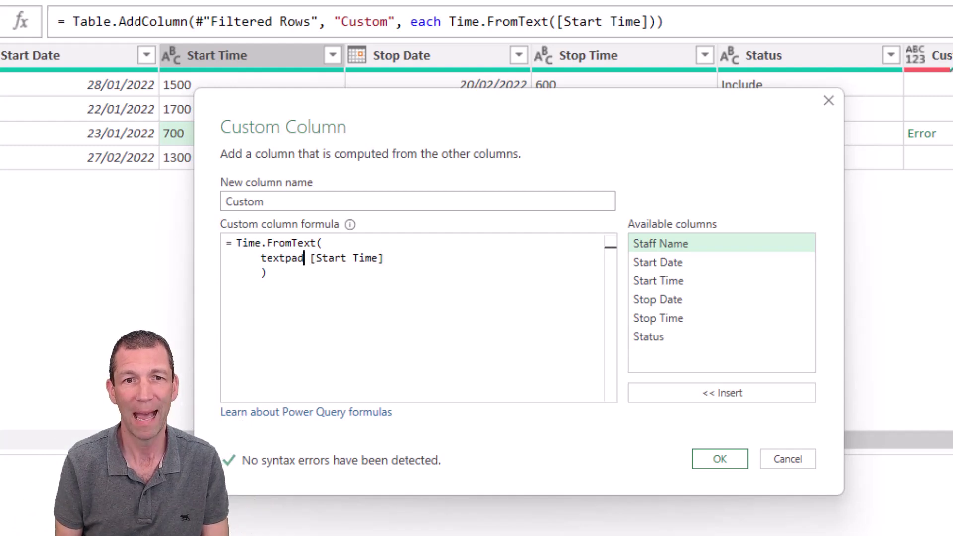
pyautogui.press('Left')
pyautogui.press('BackSpace')
pyautogui.press('BackSpace')
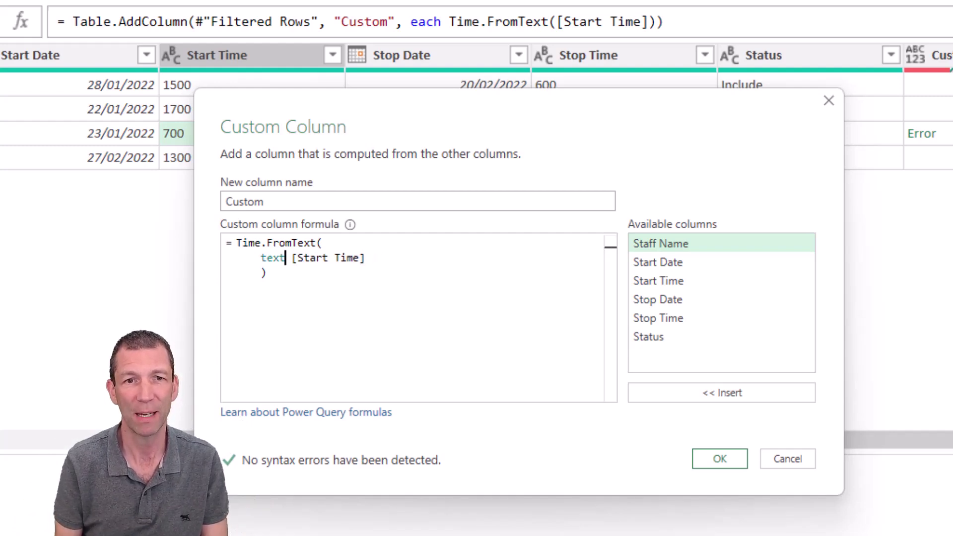
pyautogui.write('p')
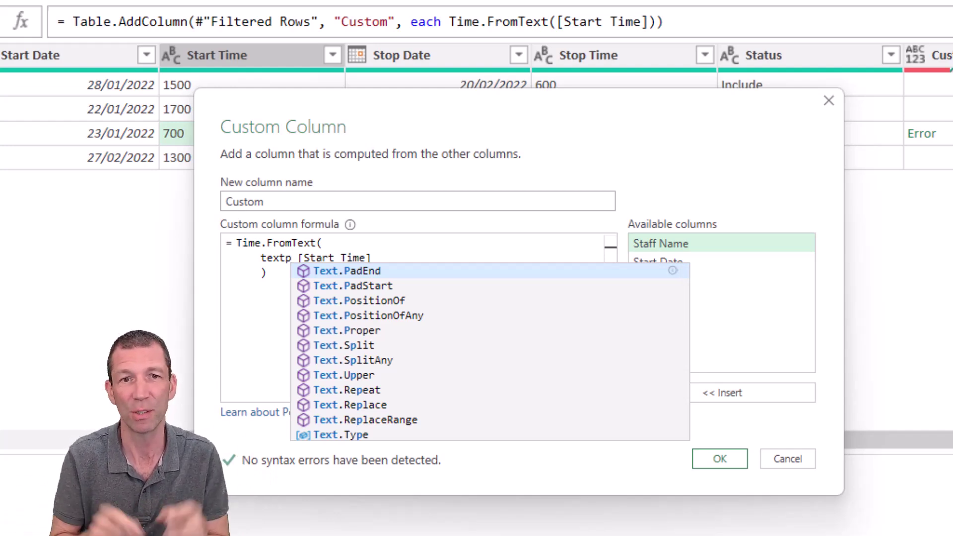
pyautogui.press('Down')
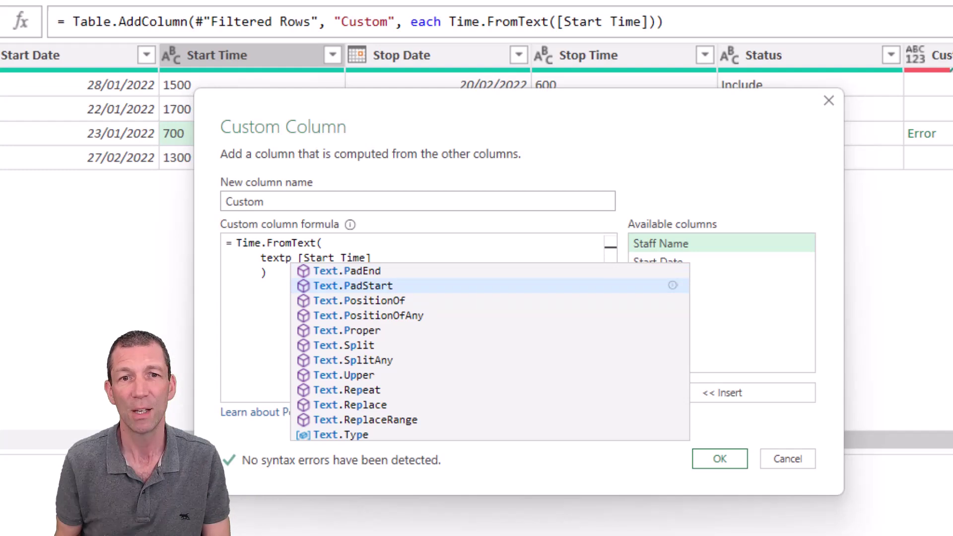
pyautogui.press('Tab')
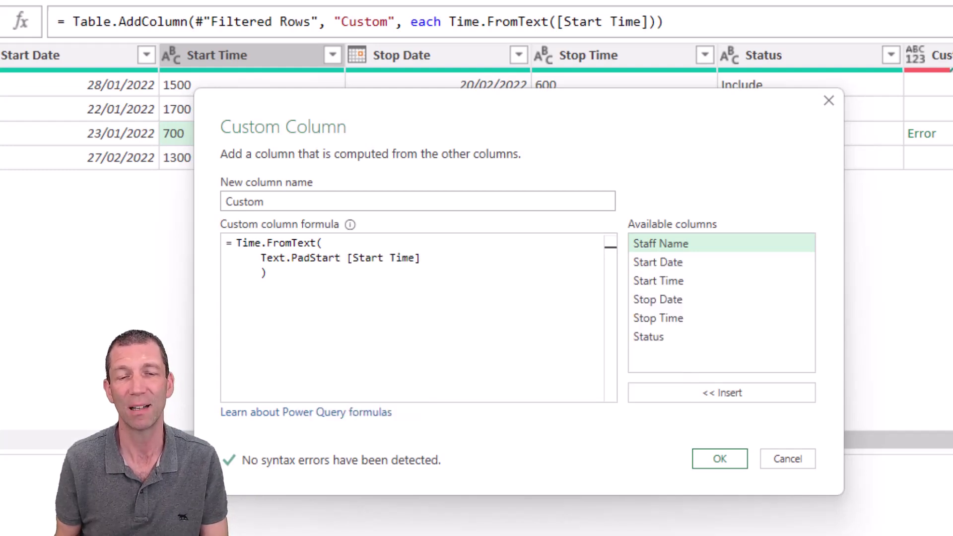
pyautogui.write('(')
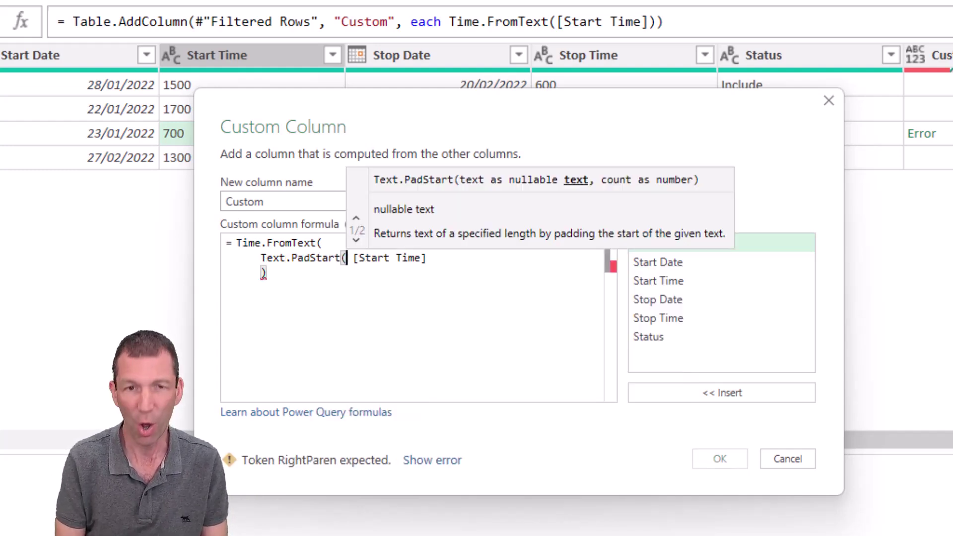
pyautogui.press('Right')
pyautogui.press('Right')
pyautogui.press('Right')
pyautogui.press('Right')
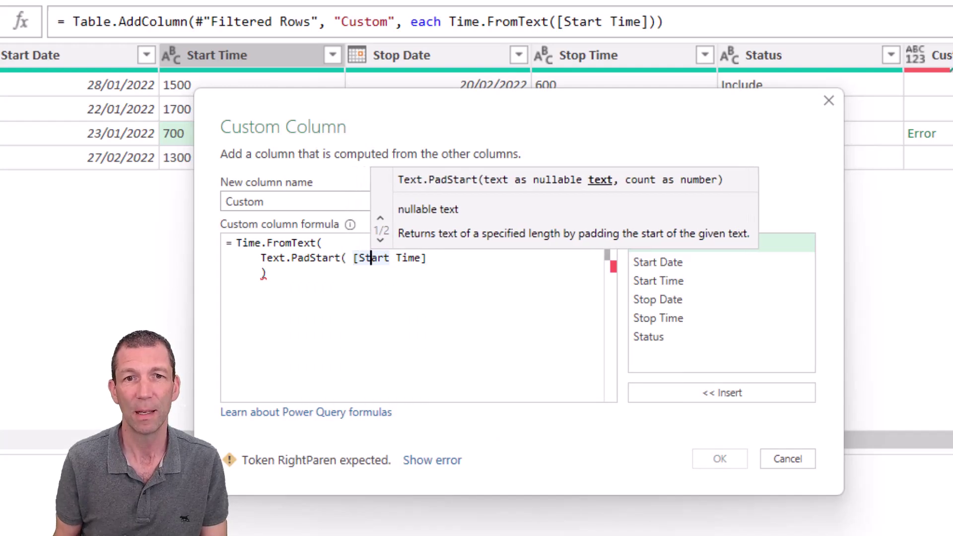
pyautogui.press('Right')
pyautogui.press('Right')
pyautogui.press('Right')
pyautogui.press('Right')
pyautogui.press('Right')
pyautogui.press('Right')
pyautogui.press('Right')
pyautogui.press('Right')
pyautogui.press('Right')
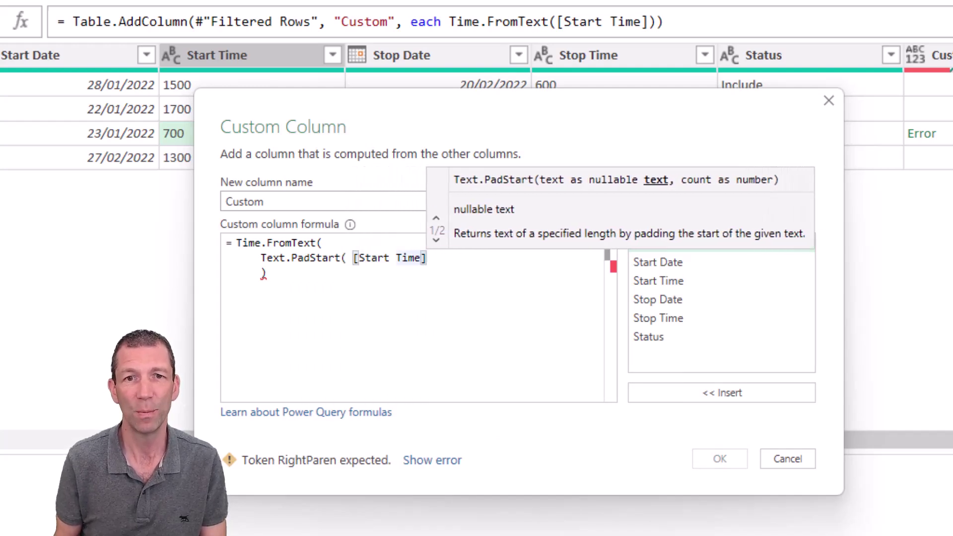
pyautogui.write(',')
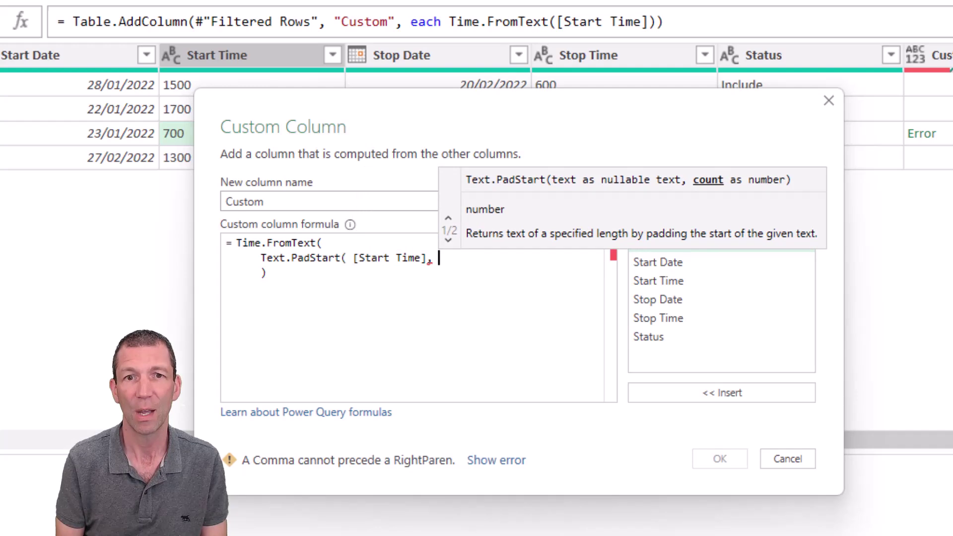
pyautogui.write(' 4, ')
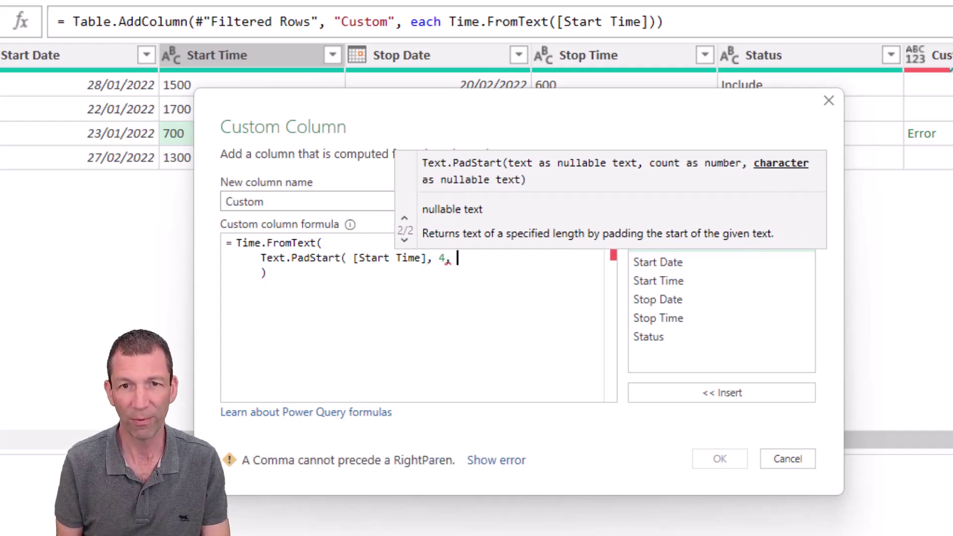
pyautogui.write('"0')
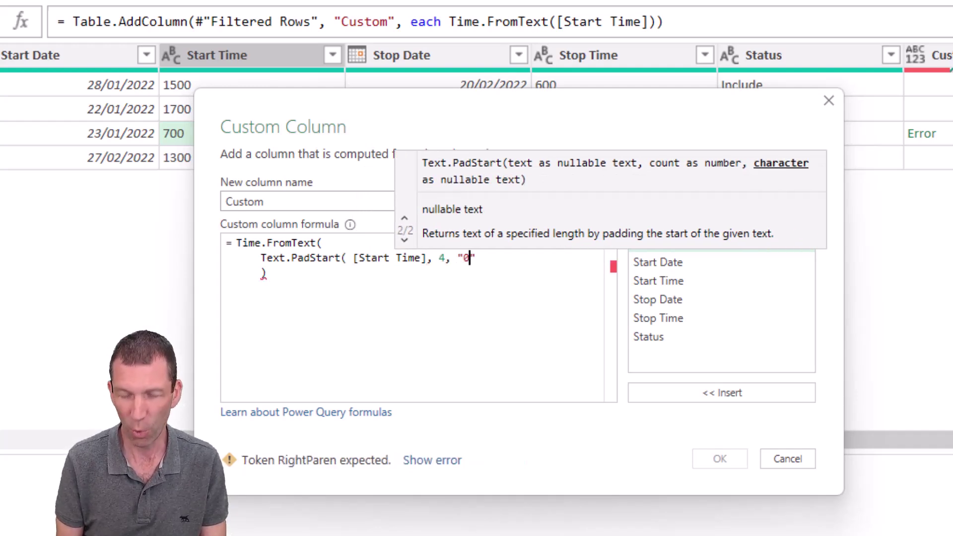
pyautogui.write('"')
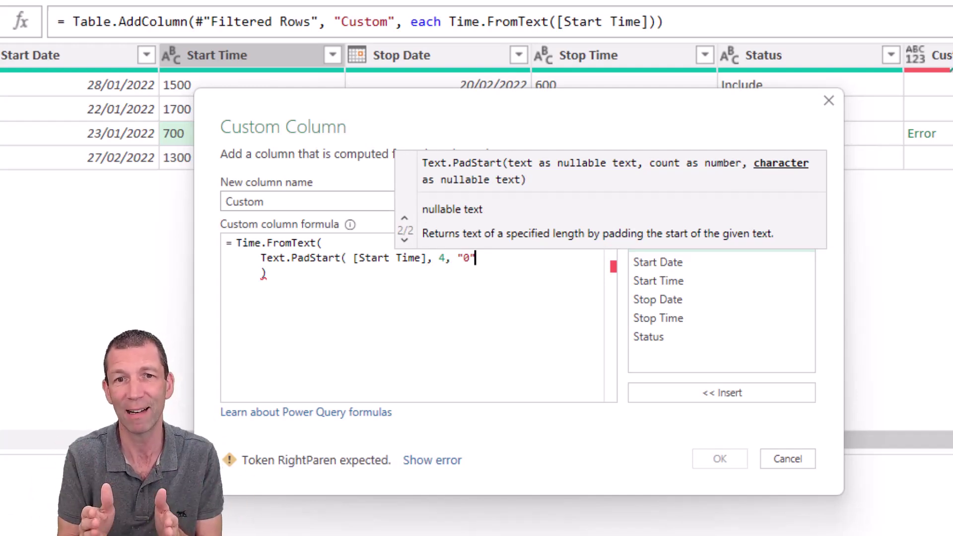
pyautogui.write(')')
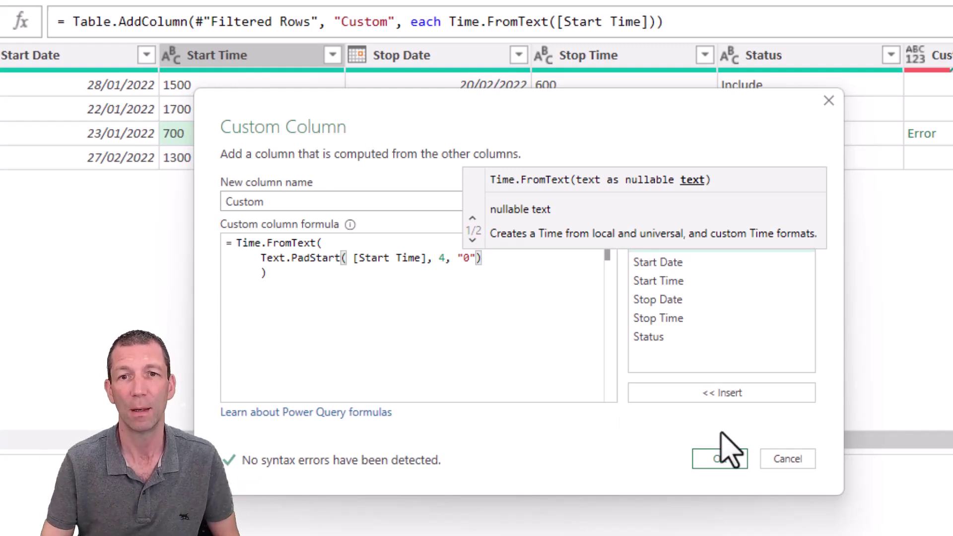
pyautogui.click(720, 459)
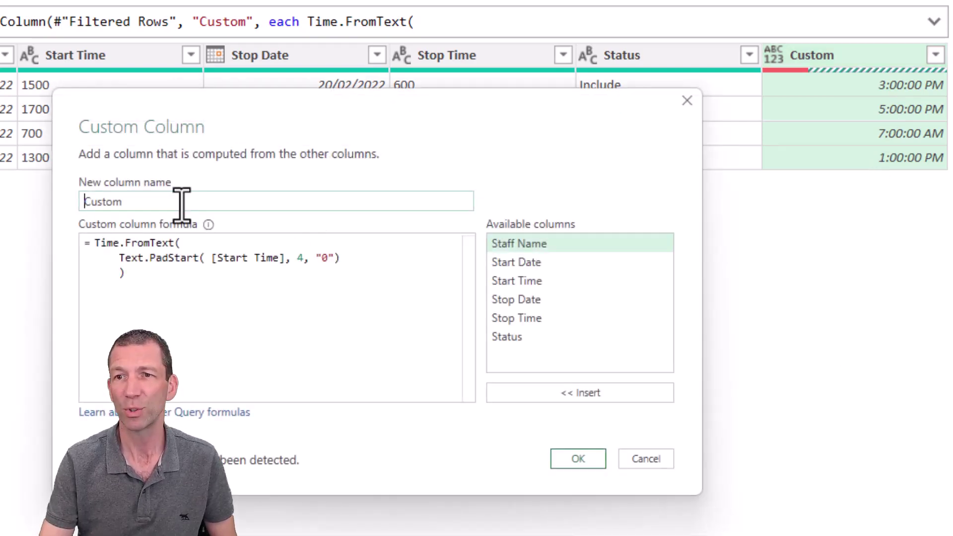
# Rename the custom column to Start Date Time and prefix its formula with [Start Date] &.
pyautogui.doubleClick(98, 201)
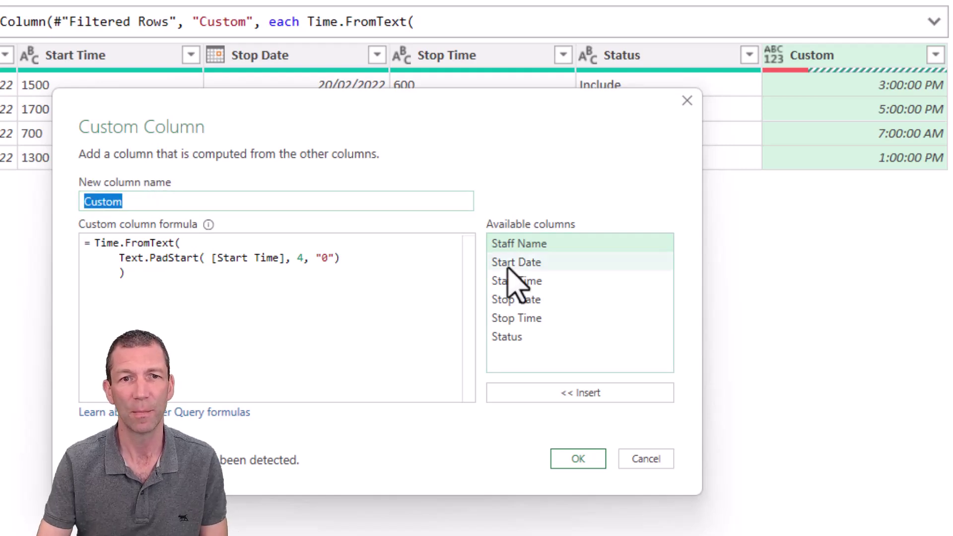
pyautogui.write('Sta')
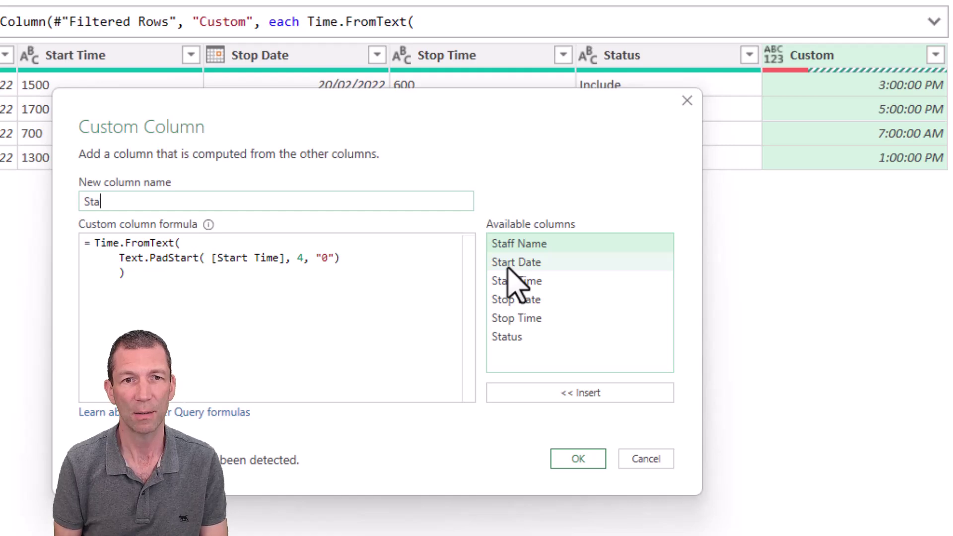
pyautogui.write('rd')
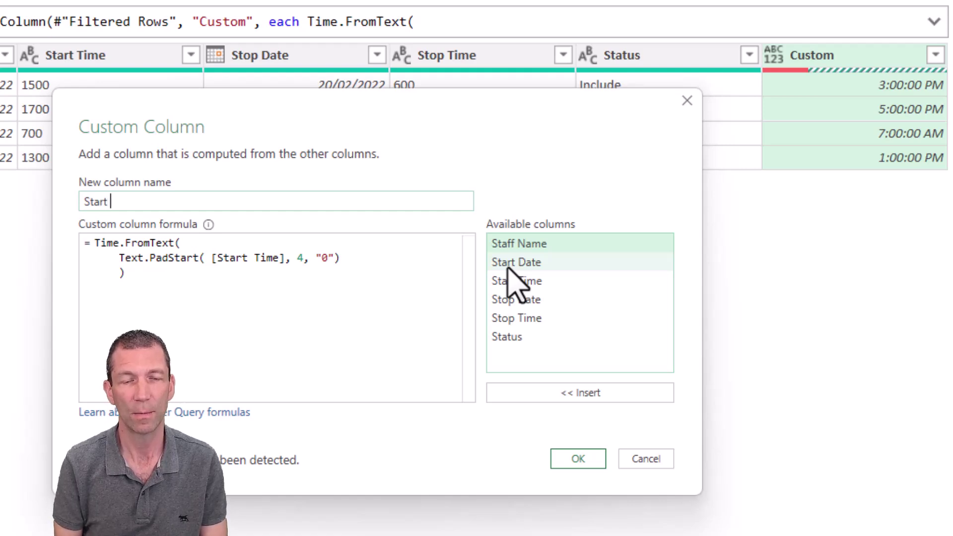
pyautogui.write(' Date Time')
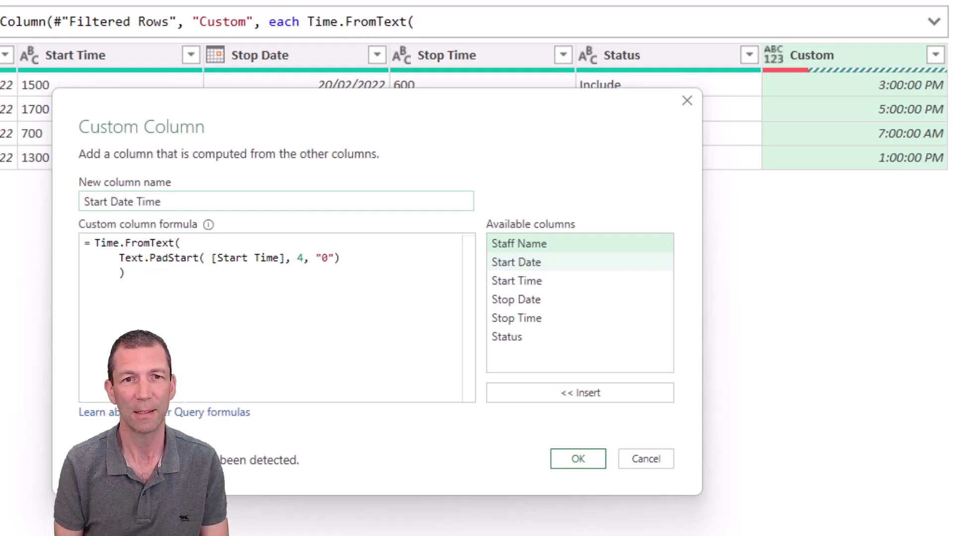
pyautogui.click(183, 323)
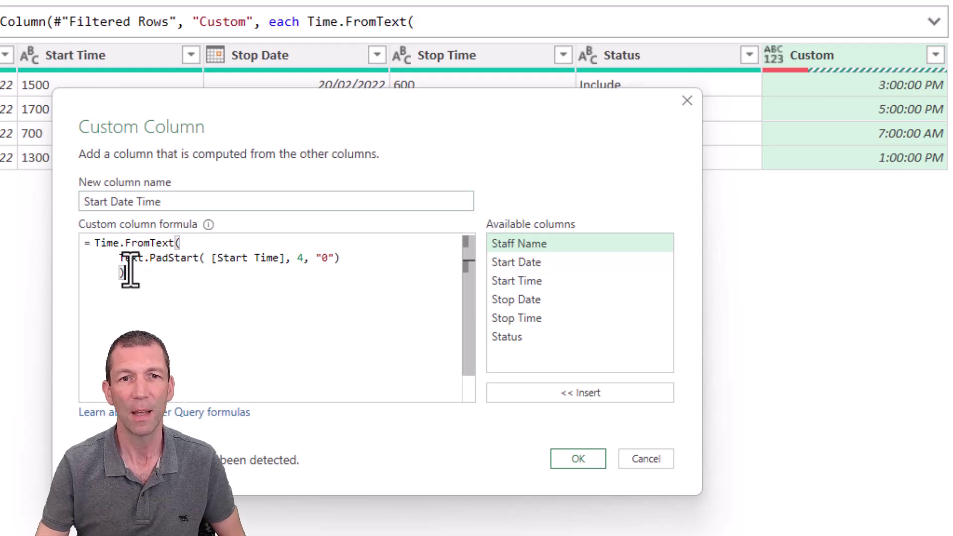
pyautogui.click(94, 244)
pyautogui.press('Return')
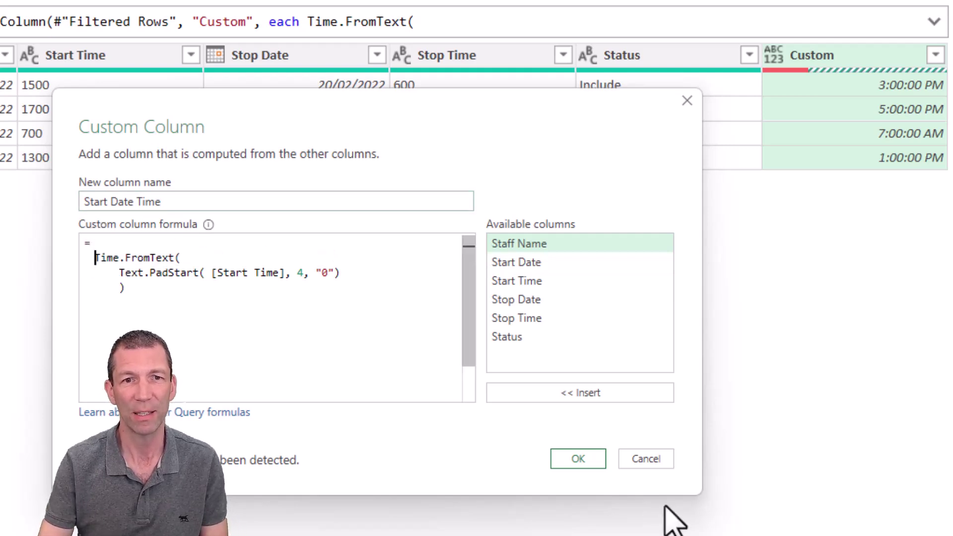
pyautogui.doubleClick(546, 265)
pyautogui.write('&')
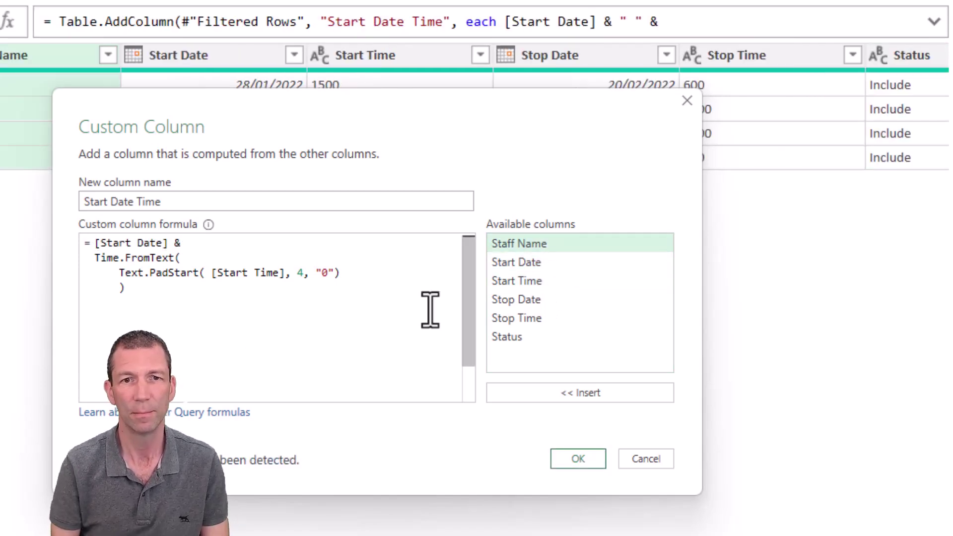
pyautogui.click(572, 460)
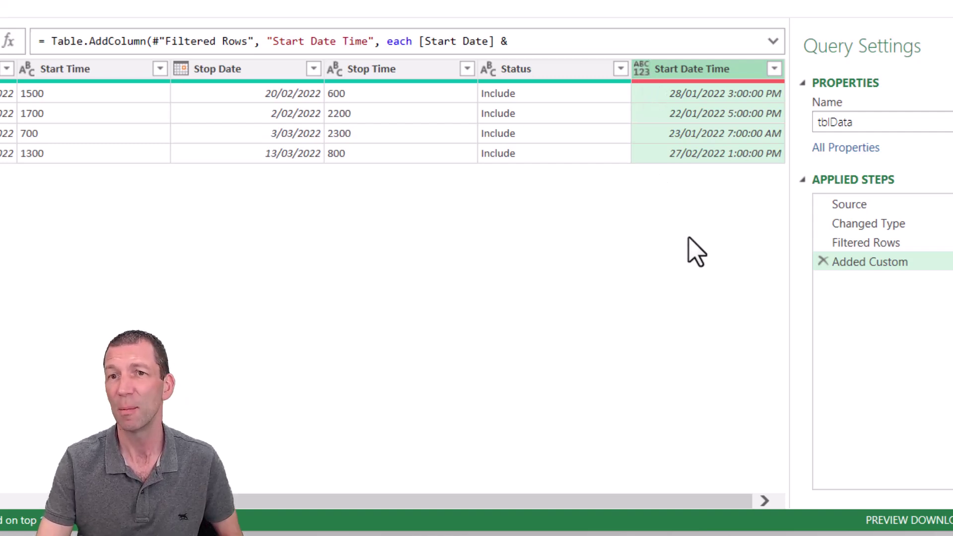
# Rename the Added Custom step to AddStartDateTime and select its full expanded formula.
pyautogui.doubleClick(874, 263)
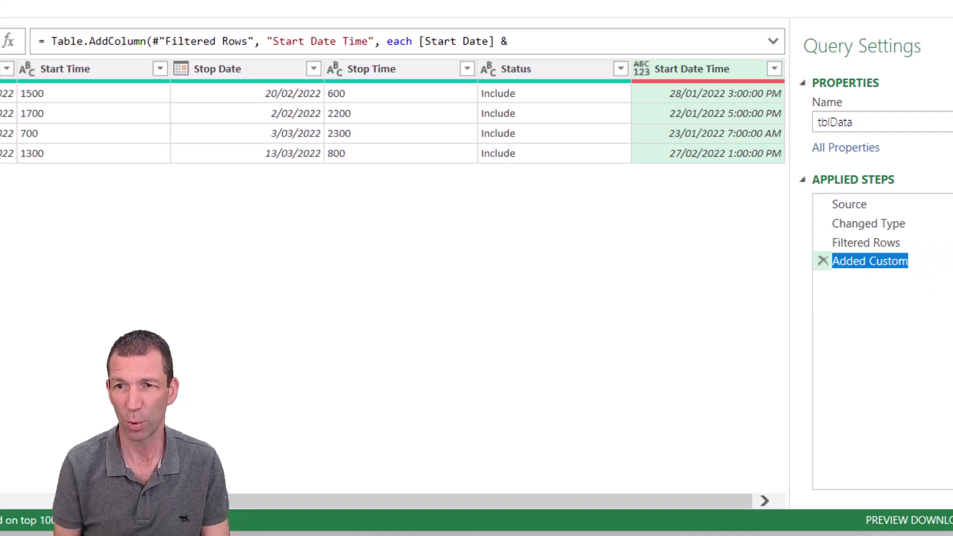
pyautogui.write('AddStart')
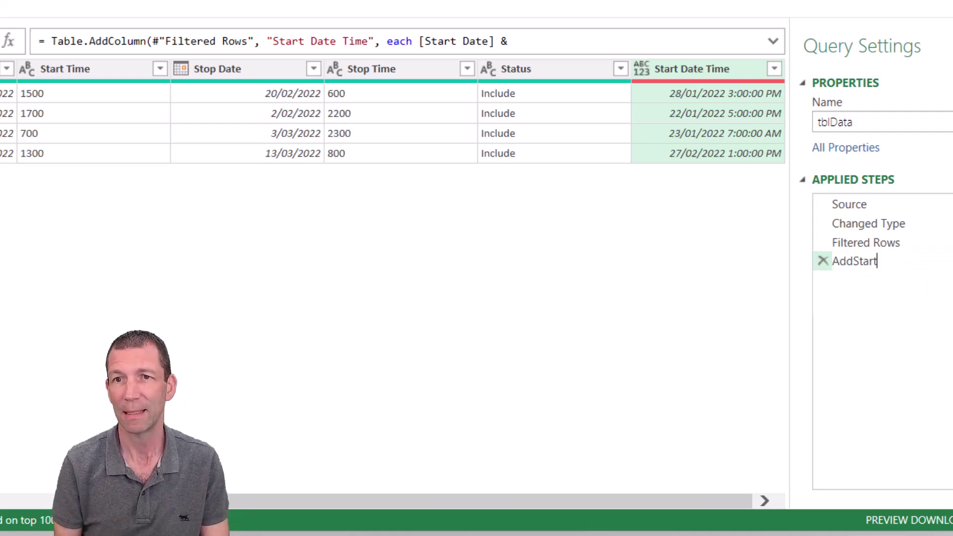
pyautogui.write('DateTime')
pyautogui.press('Return')
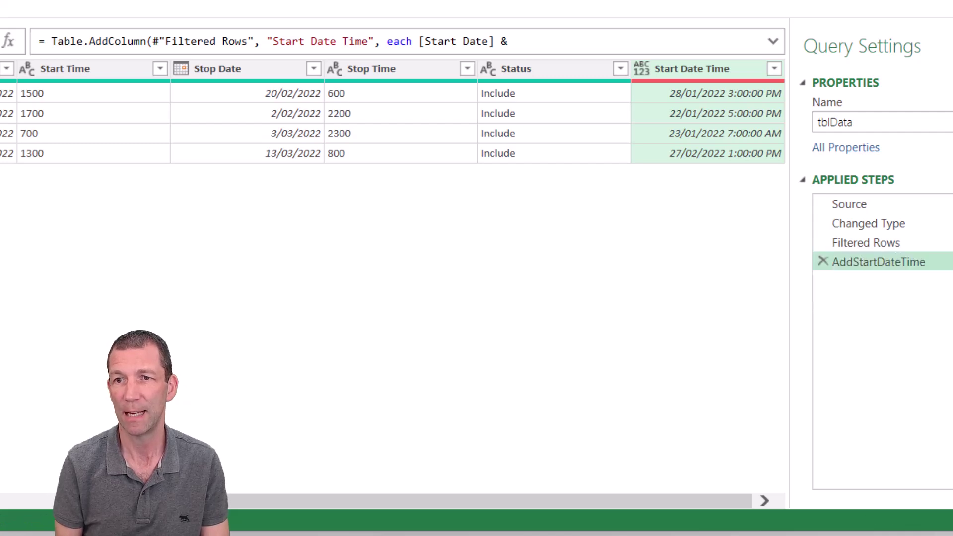
pyautogui.click(773, 42)
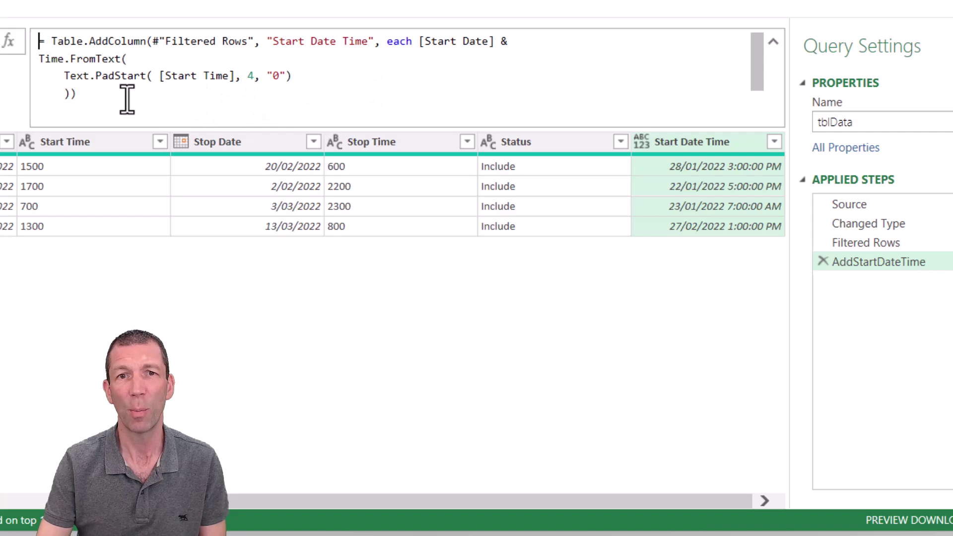
pyautogui.hotkey('ctrl', 'a')
pyautogui.hotkey('ctrl', 'c')
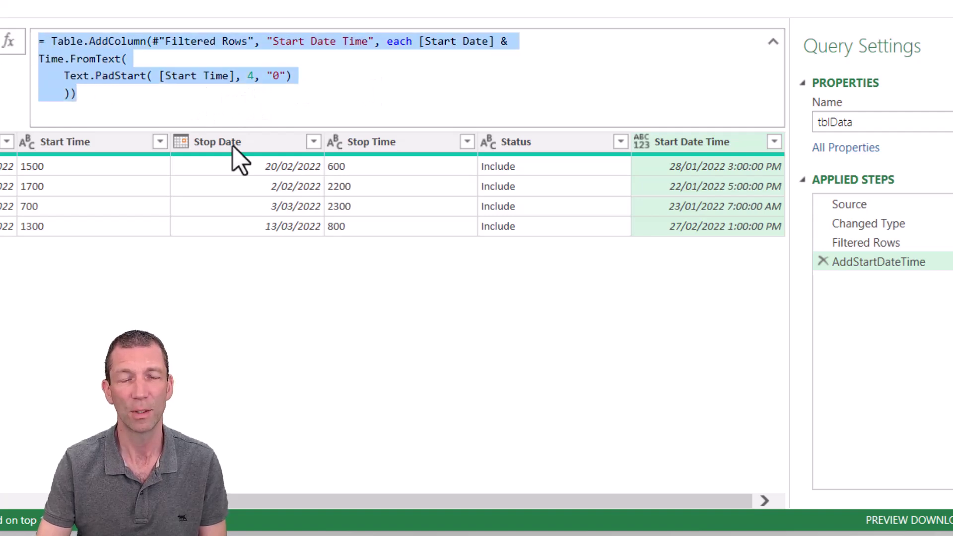
# Add a new query step and paste the copied add-column formula into it.
pyautogui.click(8, 42)
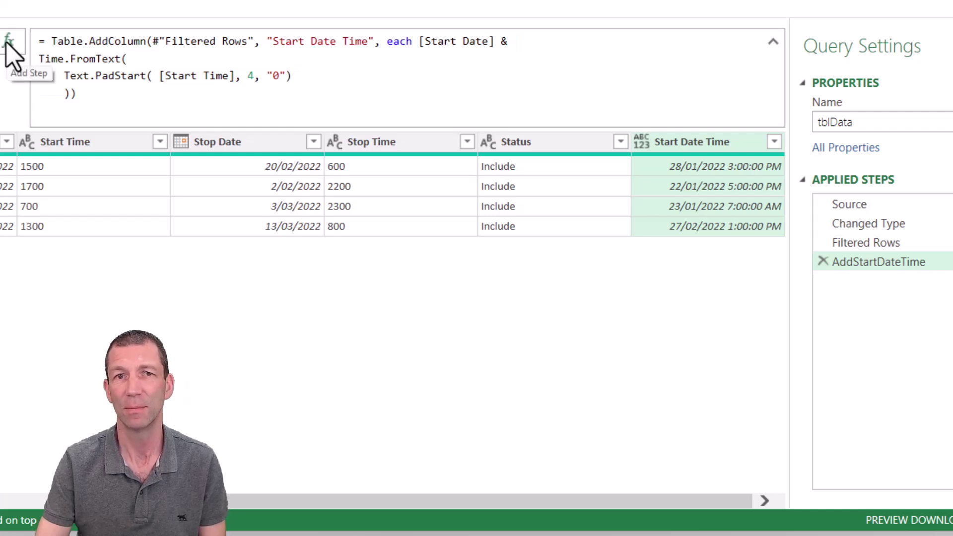
pyautogui.click(8, 41)
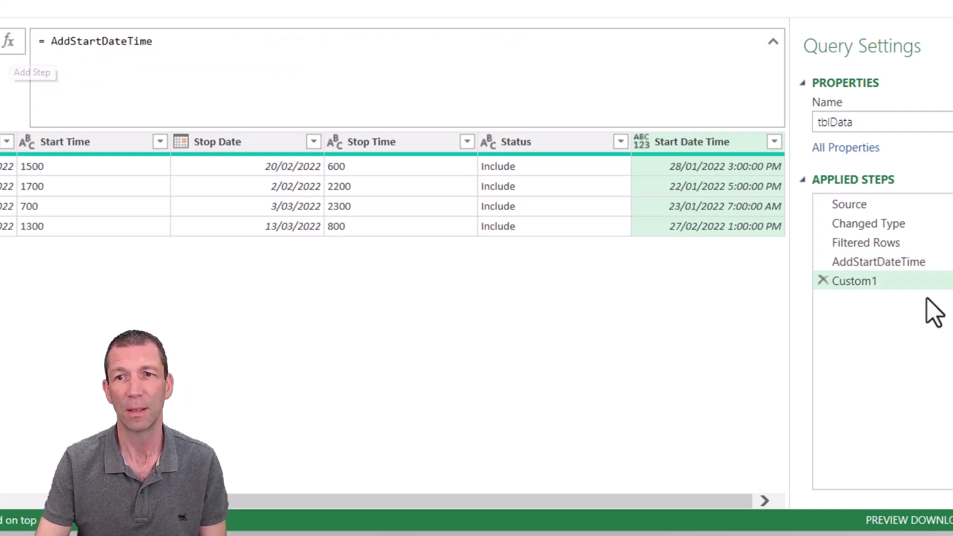
pyautogui.moveTo(211, 94); pyautogui.dragTo(3, 28)
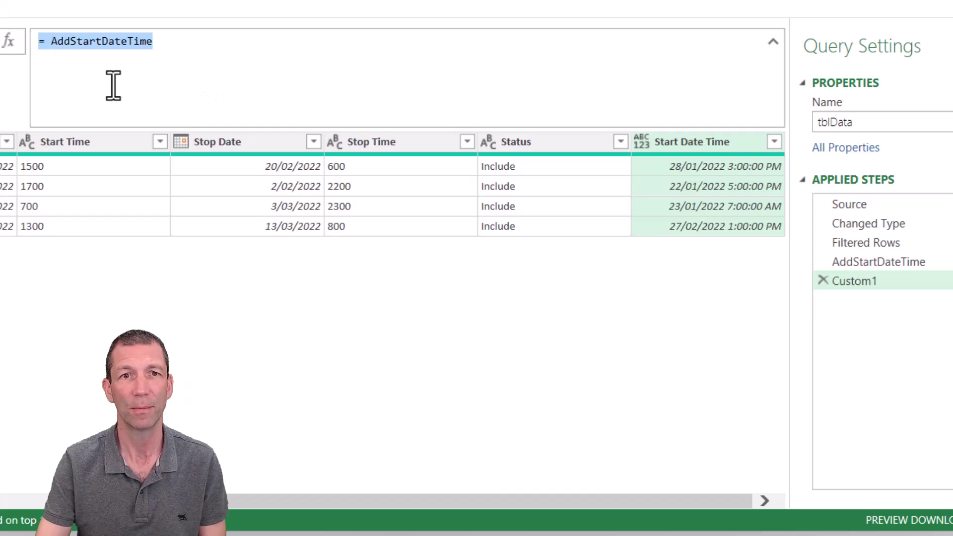
pyautogui.hotkey('ctrl', 'v')
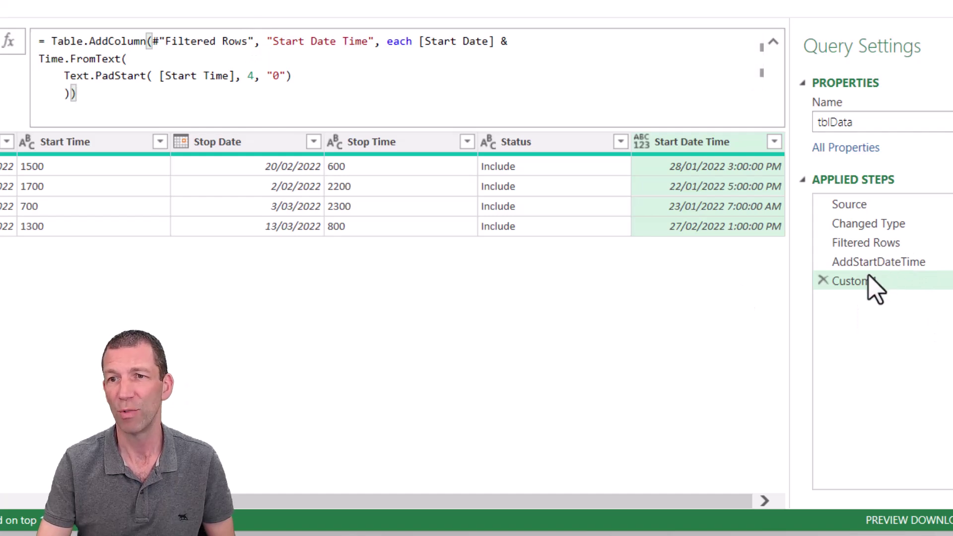
# Change the formula's source step from Filtered Rows to AddStartDateTime.
pyautogui.doubleClick(205, 41)
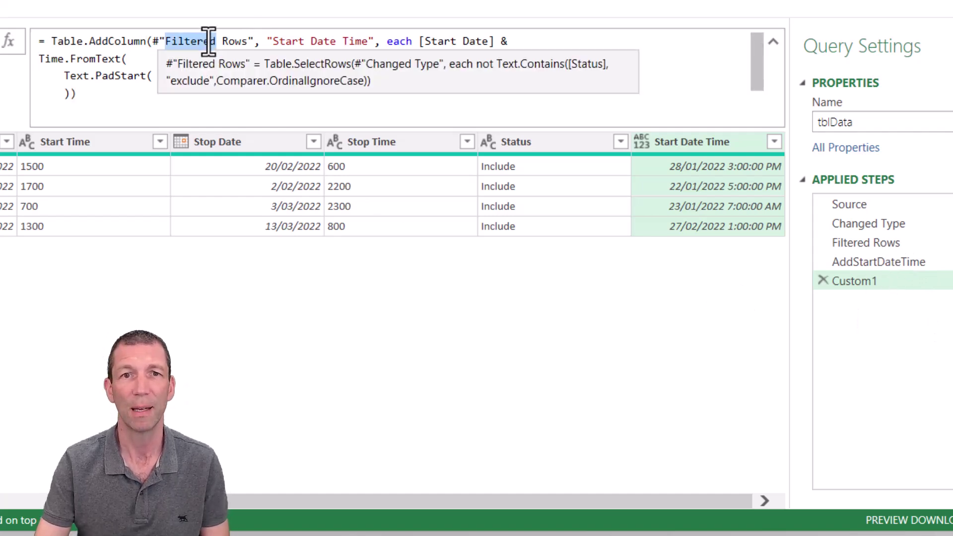
pyautogui.press('BackSpace')
pyautogui.press('BackSpace')
pyautogui.press('BackSpace')
pyautogui.write('add')
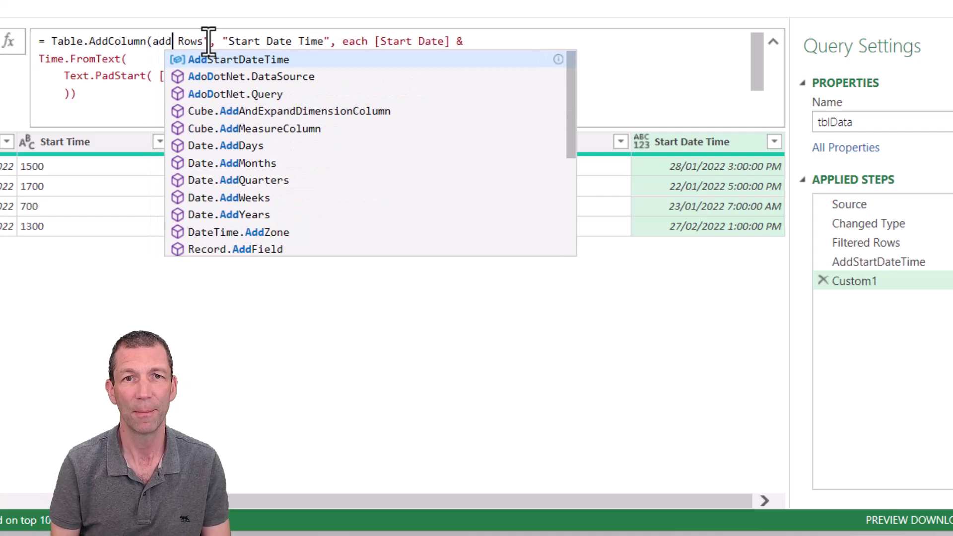
pyautogui.press('Tab')
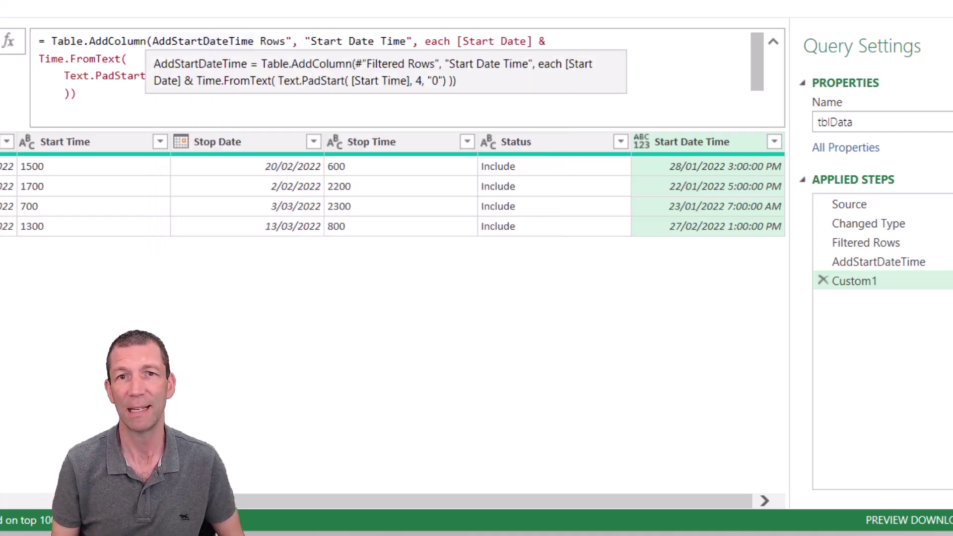
pyautogui.doubleClick(277, 37)
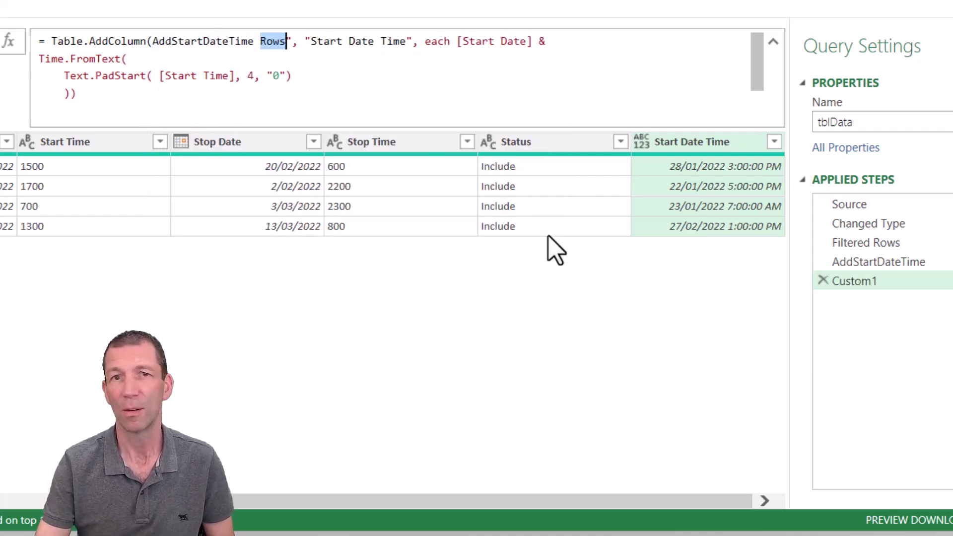
pyautogui.press('Delete')
pyautogui.press('Delete')
pyautogui.press('BackSpace')
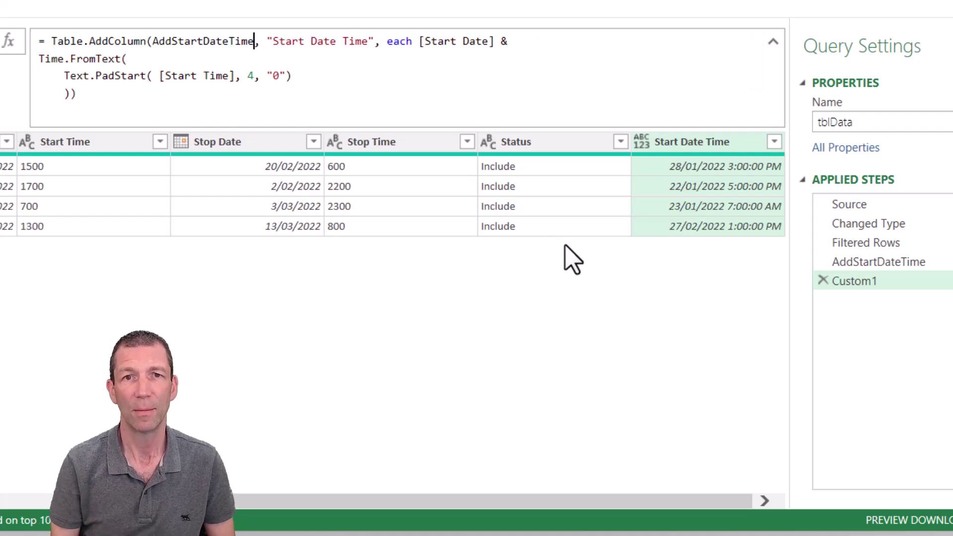
# Replace Start with Stop in the column name and field references, then commit the formula.
pyautogui.doubleClick(287, 41)
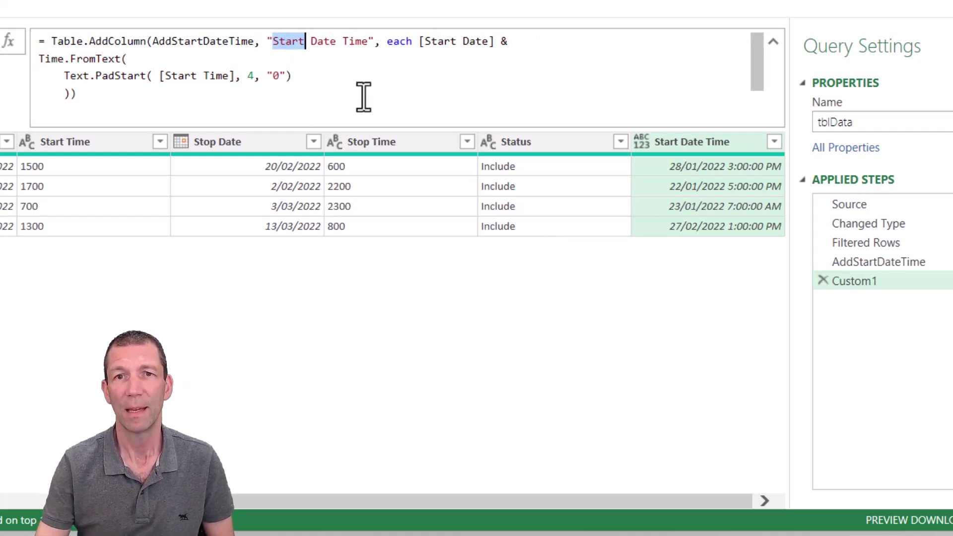
pyautogui.write('Stop')
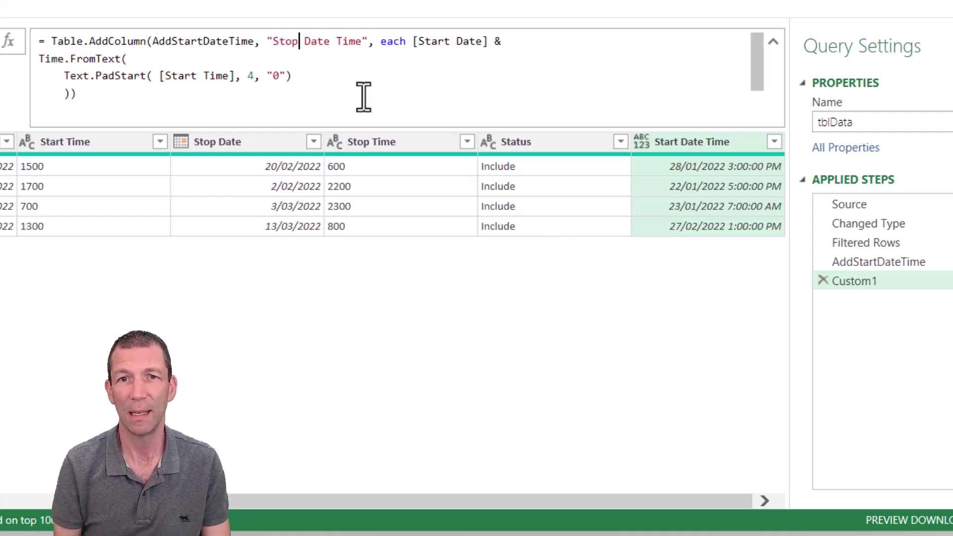
pyautogui.doubleClick(436, 42)
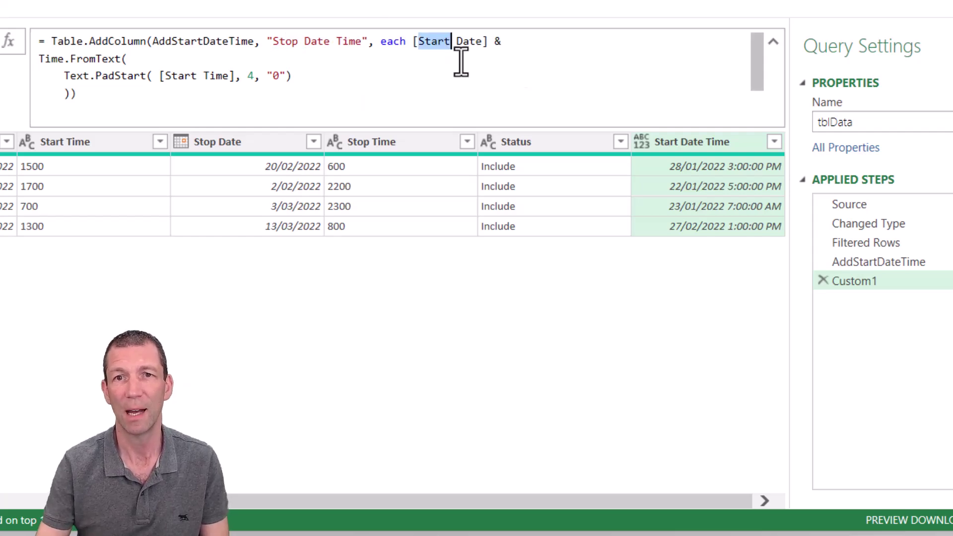
pyautogui.write('Stop')
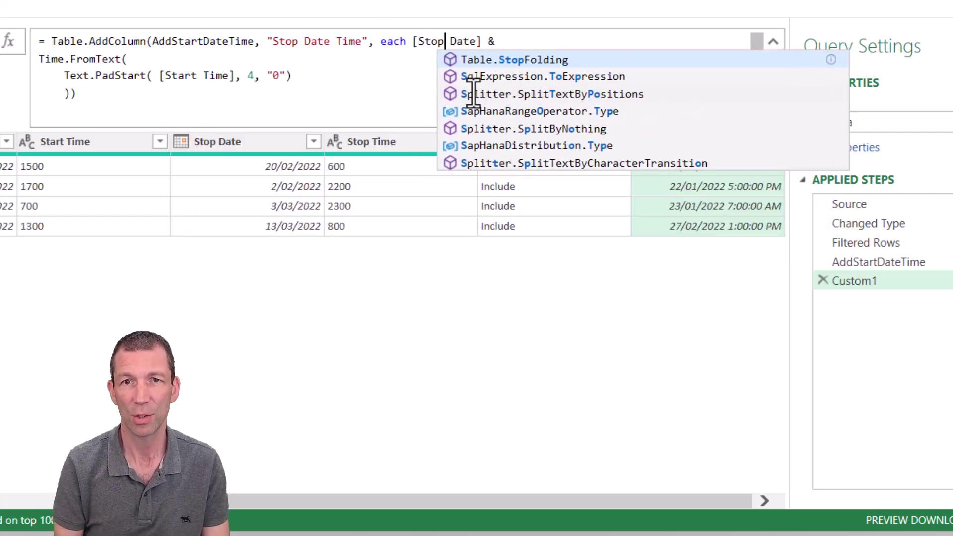
pyautogui.click(159, 75)
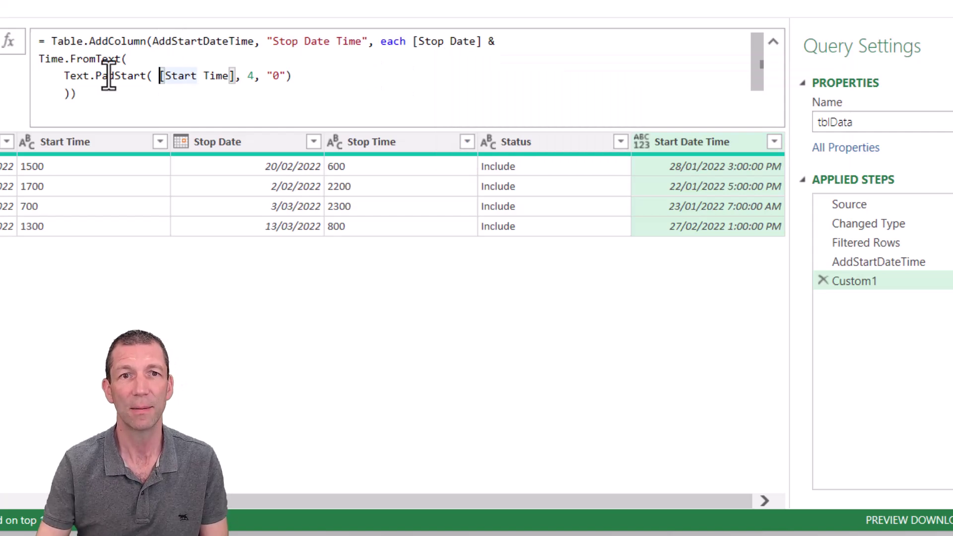
pyautogui.doubleClick(184, 75)
pyautogui.write('Stop')
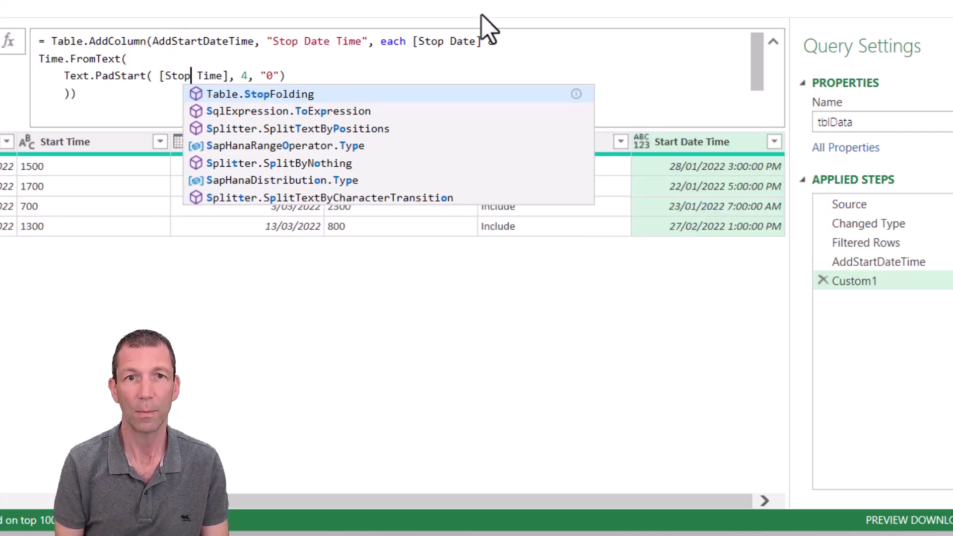
pyautogui.click(445, 59)
pyautogui.click(366, 115)
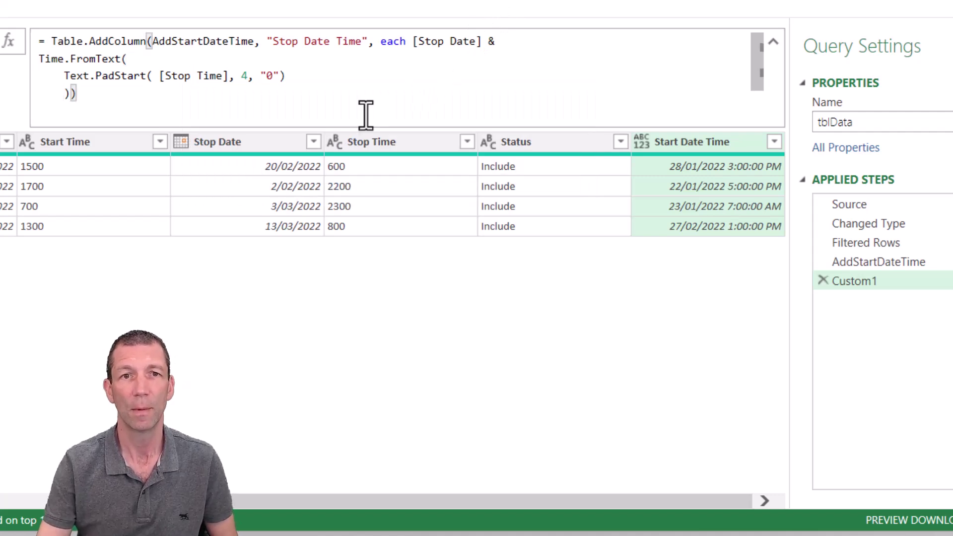
pyautogui.press('Return')
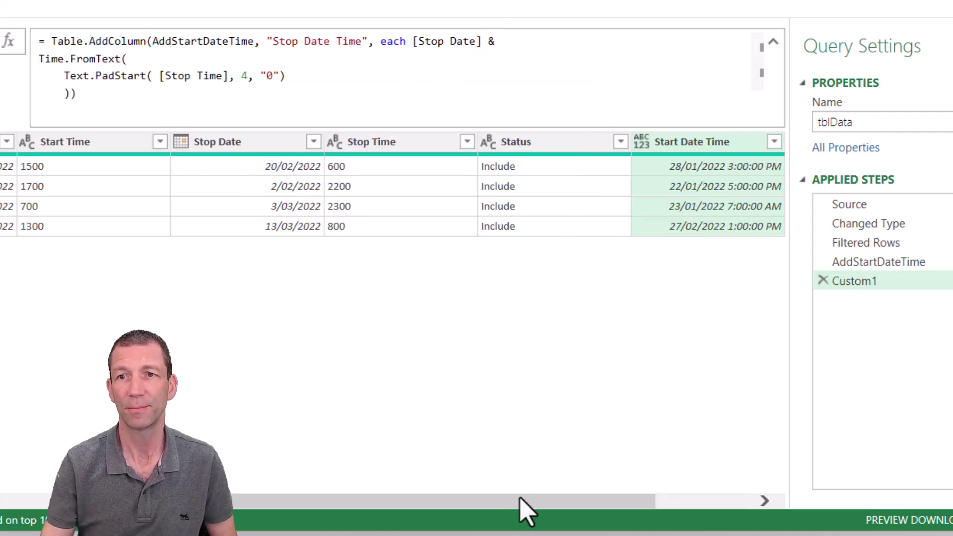
pyautogui.moveTo(518, 500); pyautogui.dragTo(615, 501)
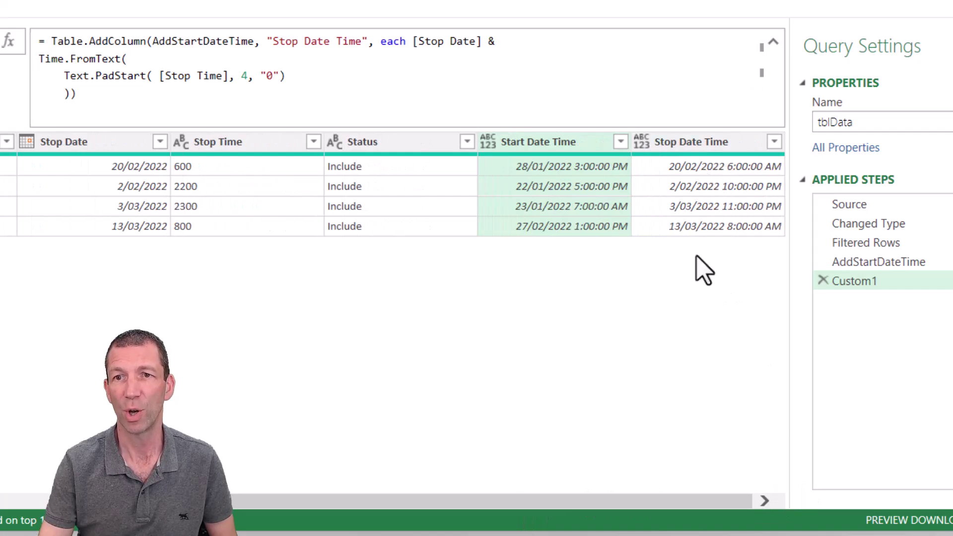
# Rename the Custom1 step to AddStopDateTime.
pyautogui.click(874, 285)
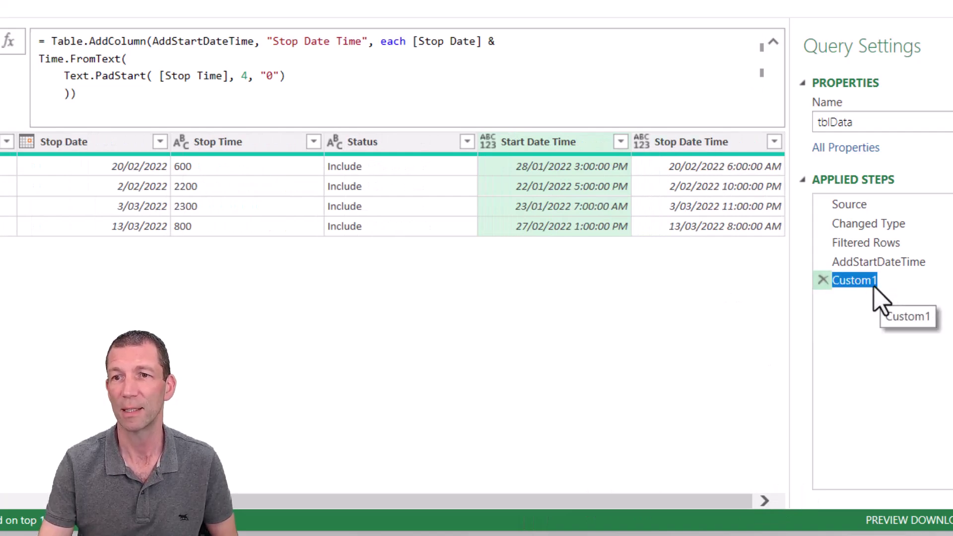
pyautogui.write('Ad')
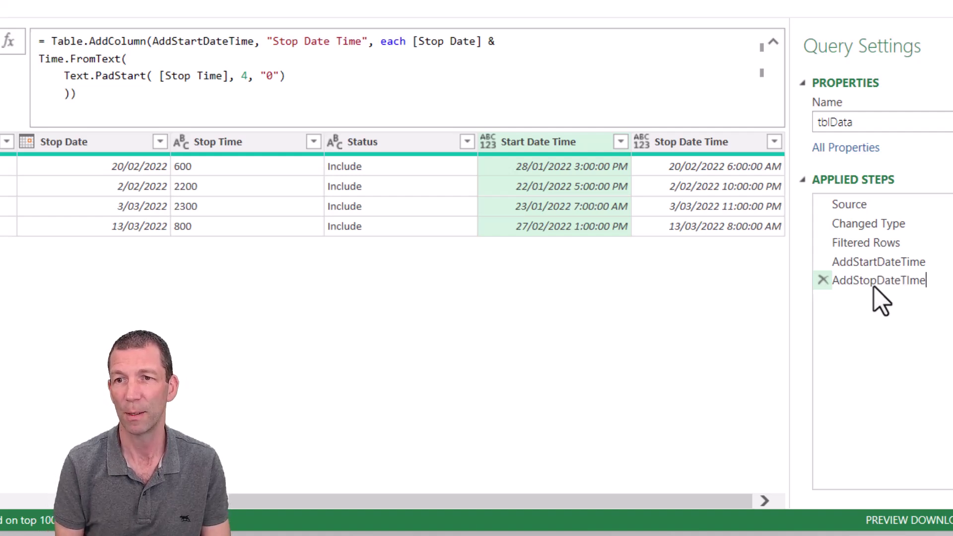
pyautogui.write('dStopDateTime')
pyautogui.press('Return')
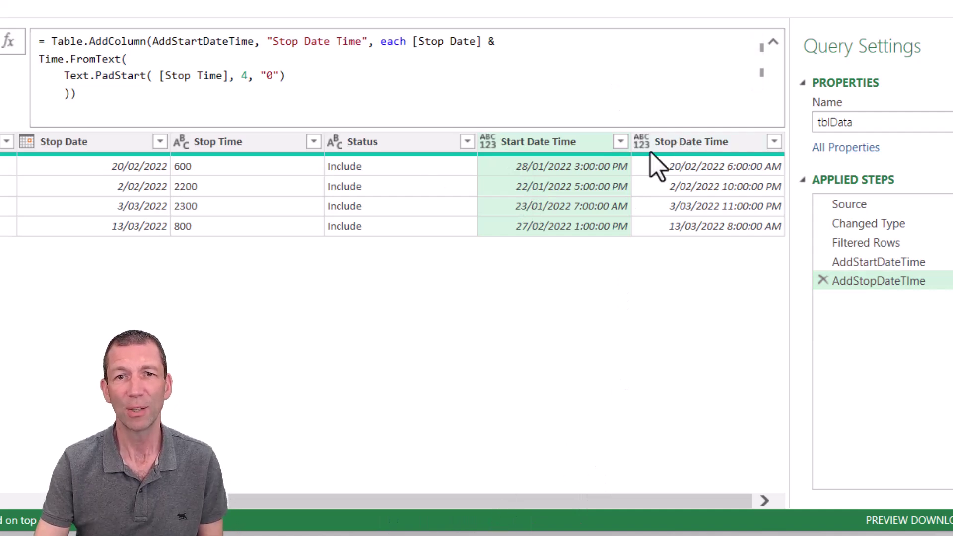
# Set Stop Date Time's type to Date/Time and select it together with Start Date Time.
pyautogui.click(691, 147)
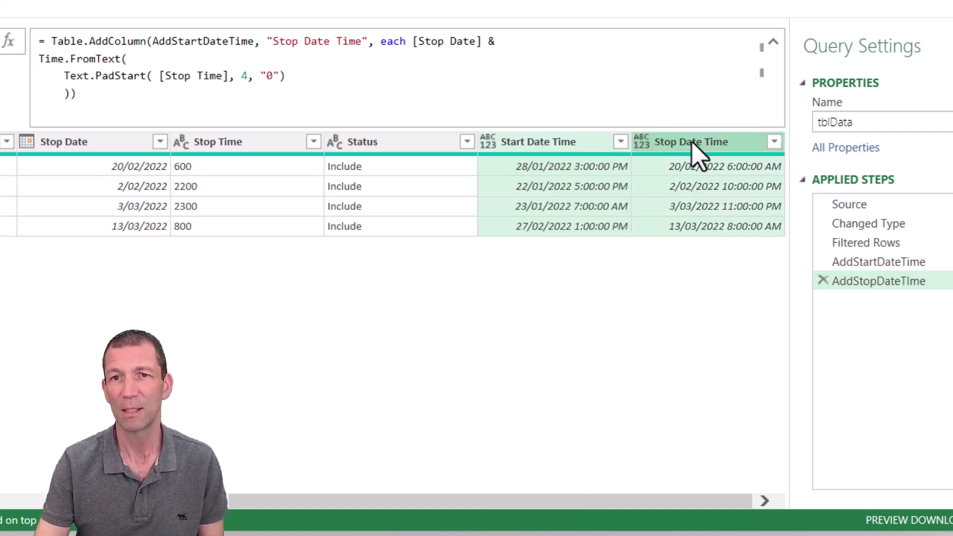
pyautogui.click(641, 144)
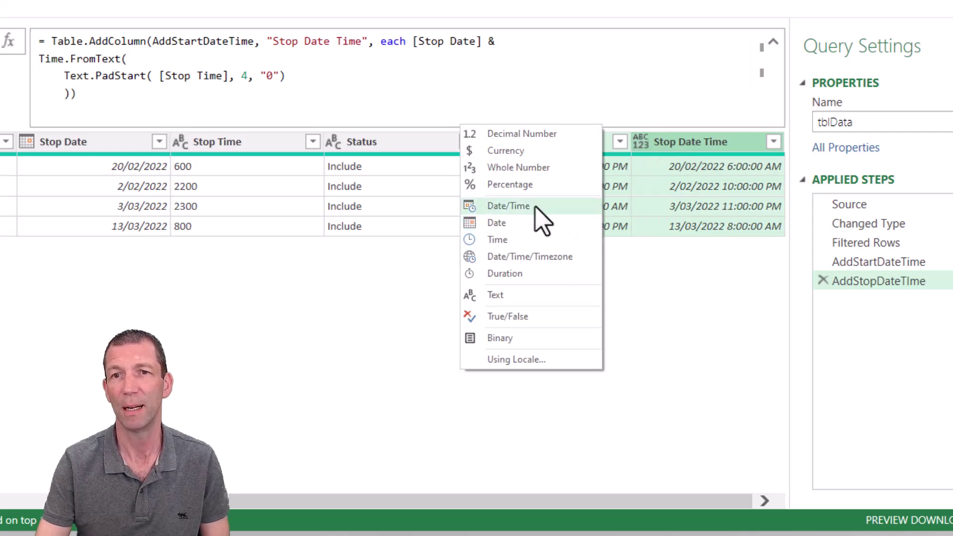
pyautogui.click(509, 206)
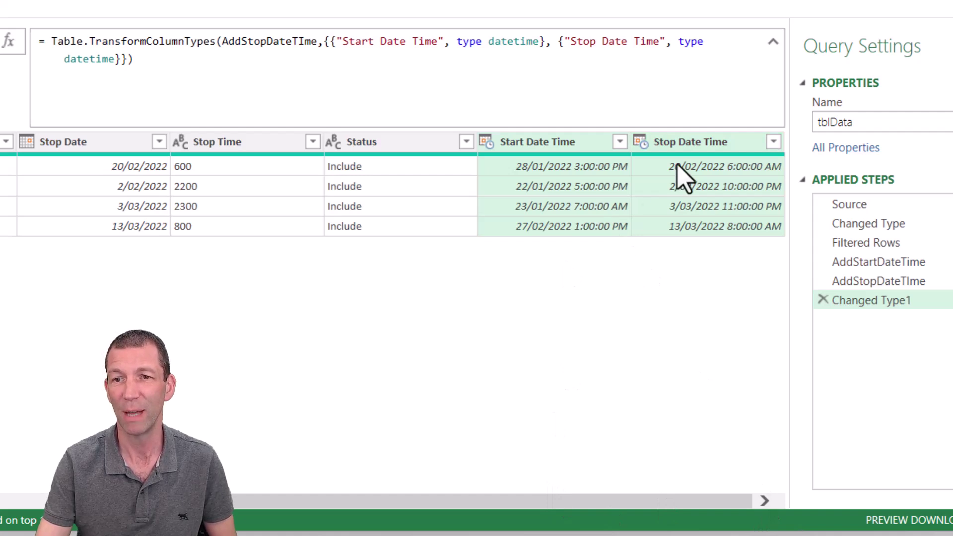
pyautogui.click(692, 143)
pyautogui.keyDown('ctrl'); pyautogui.click(589, 145); pyautogui.keyUp('ctrl')
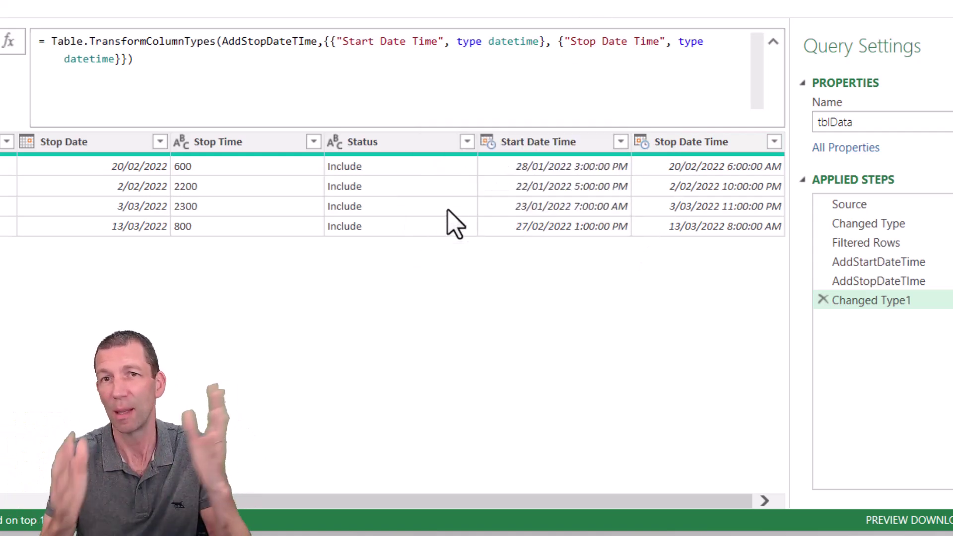
# Add a Subtraction column of Stop Date Time minus Start Date Time.
pyautogui.click(556, 142)
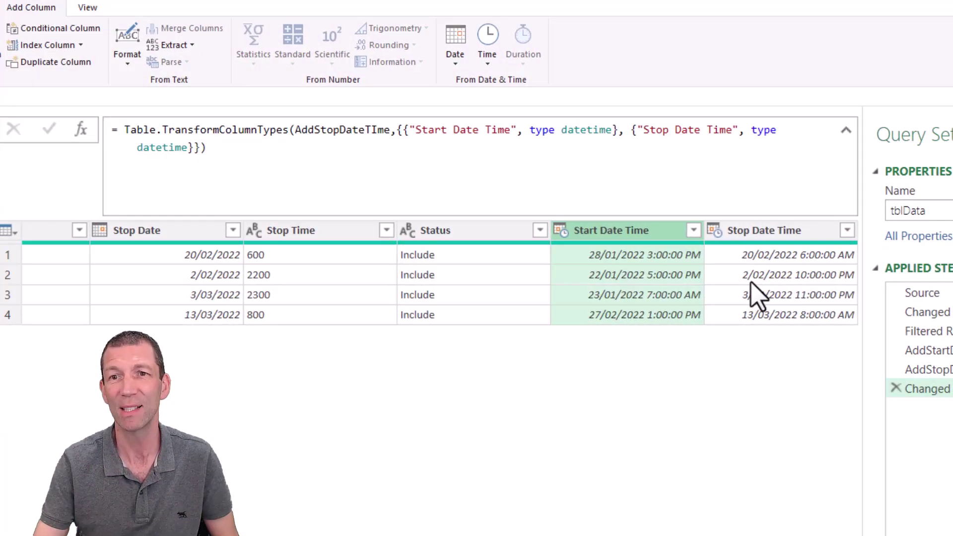
pyautogui.click(776, 230)
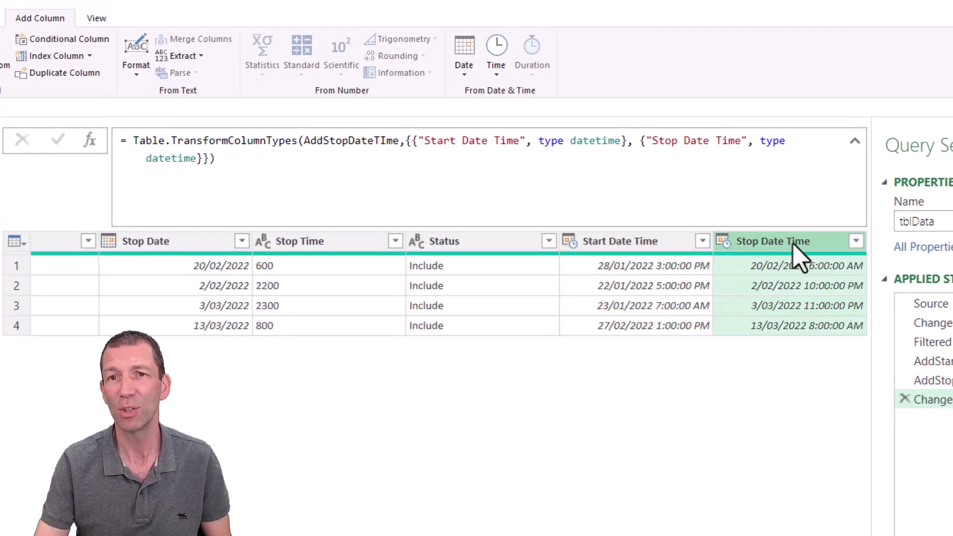
pyautogui.keyDown('ctrl'); pyautogui.click(644, 243); pyautogui.keyUp('ctrl')
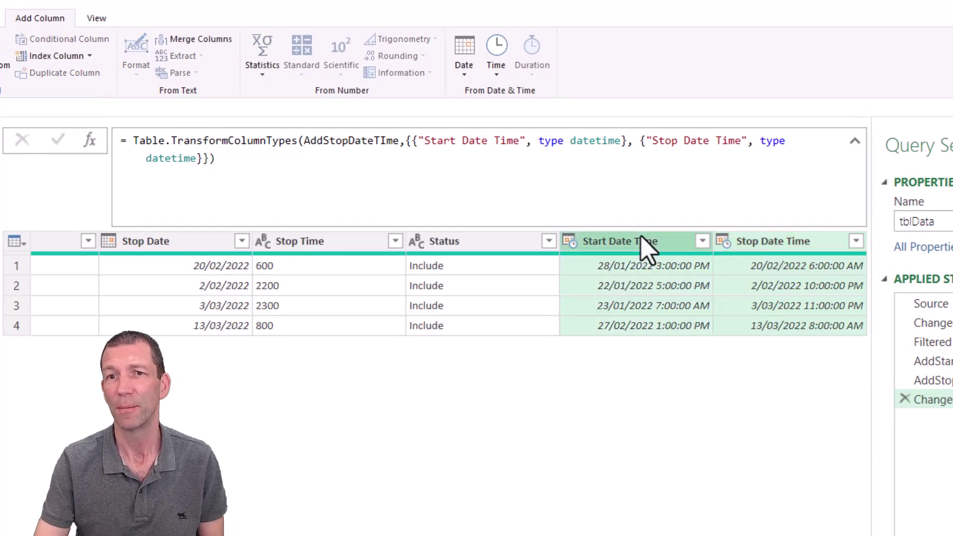
pyautogui.click(496, 69)
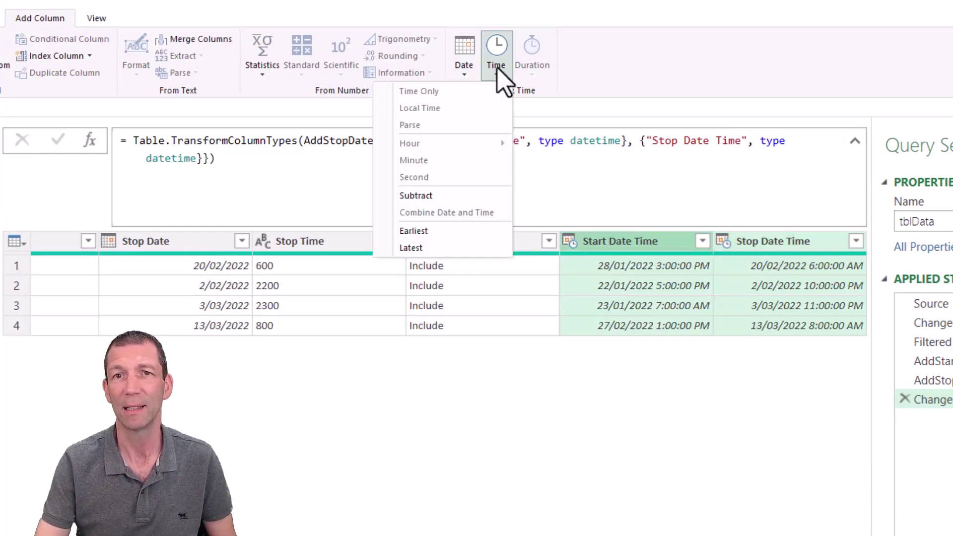
pyautogui.click(431, 196)
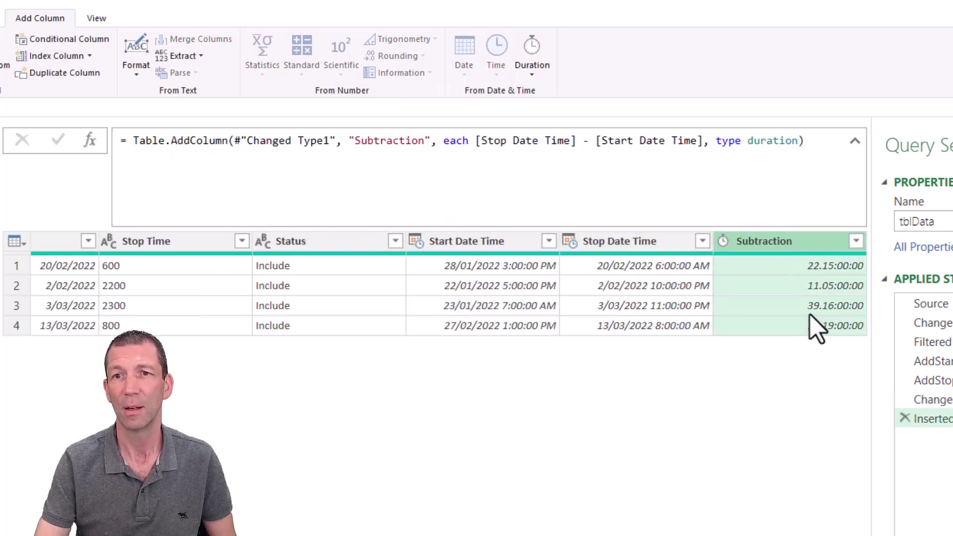
# Convert Subtraction to total hours and check the values 543, 269, 952 and 331.
pyautogui.rightClick(773, 245)
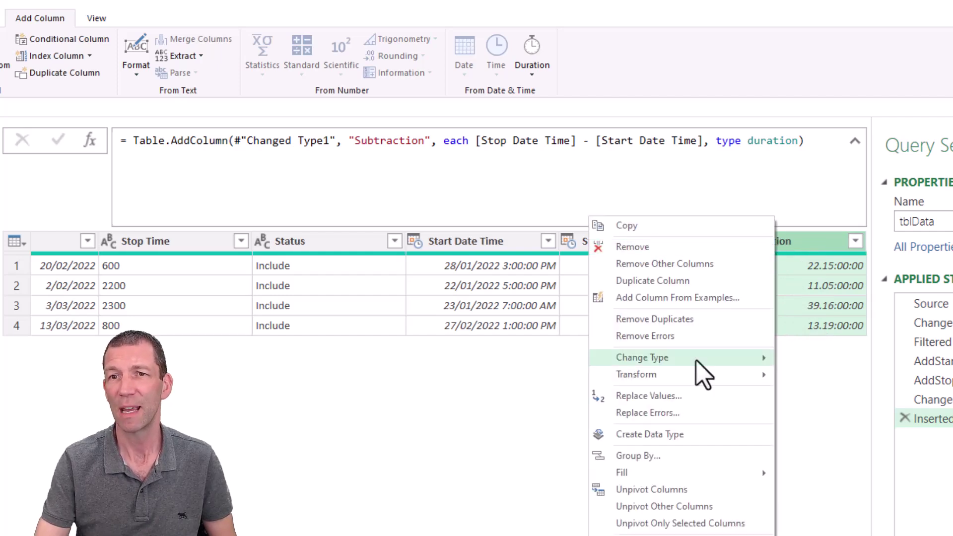
pyautogui.moveTo(692, 373)
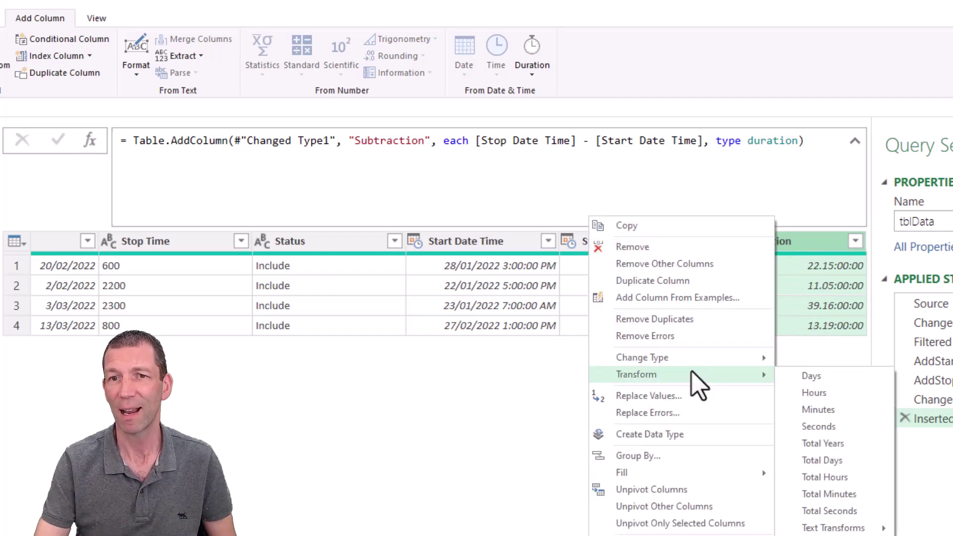
pyautogui.click(840, 477)
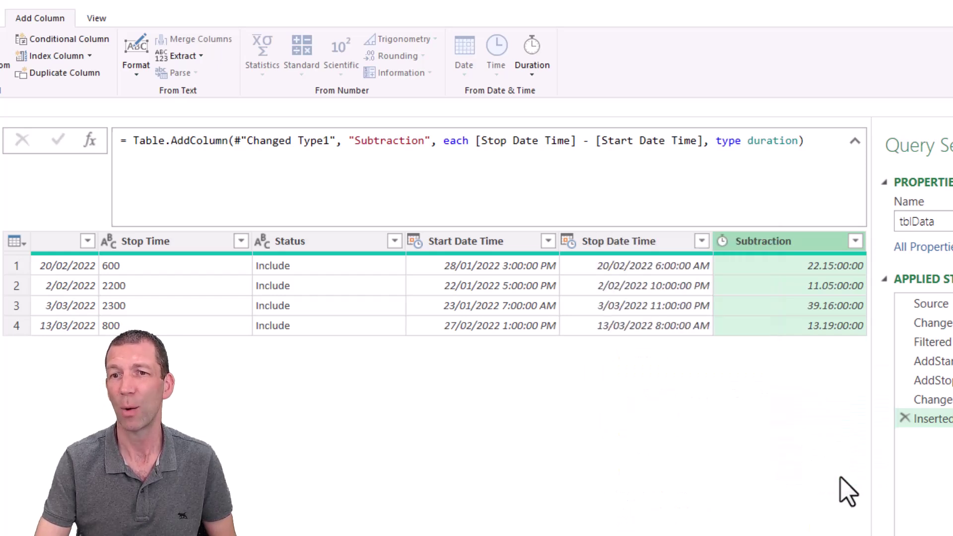
pyautogui.click(814, 267)
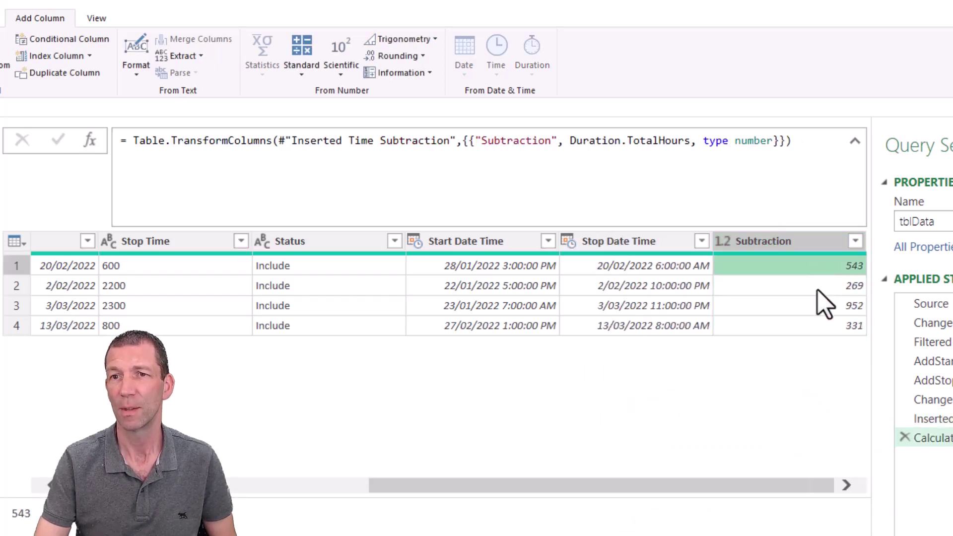
pyautogui.click(813, 286)
pyautogui.click(803, 306)
pyautogui.click(793, 326)
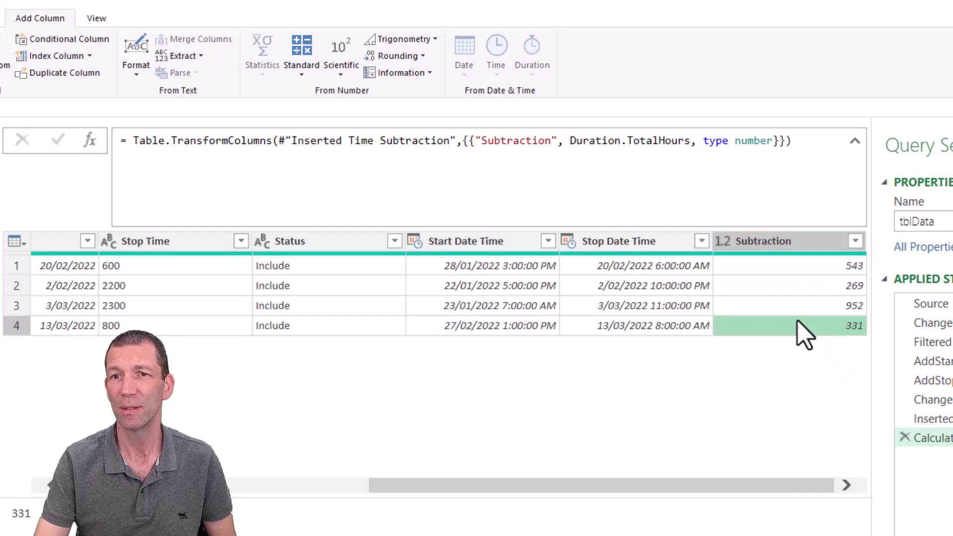
pyautogui.click(806, 271)
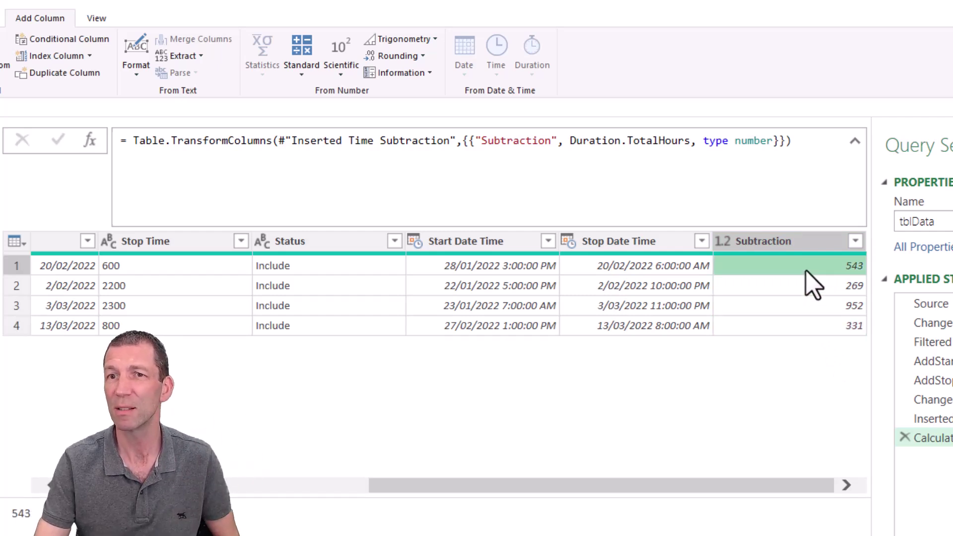
pyautogui.click(846, 486)
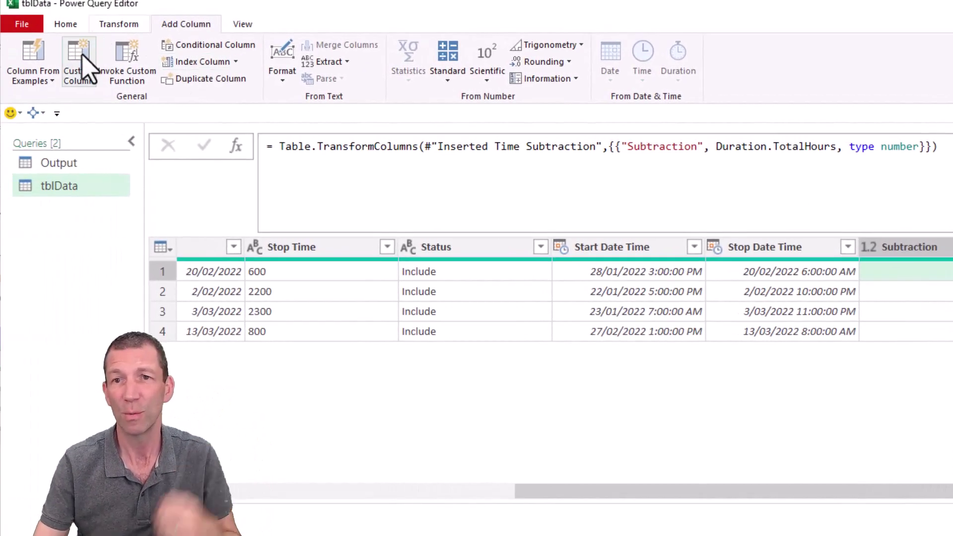
# Start a new custom column formula with the List.DateTimes function.
pyautogui.click(82, 65)
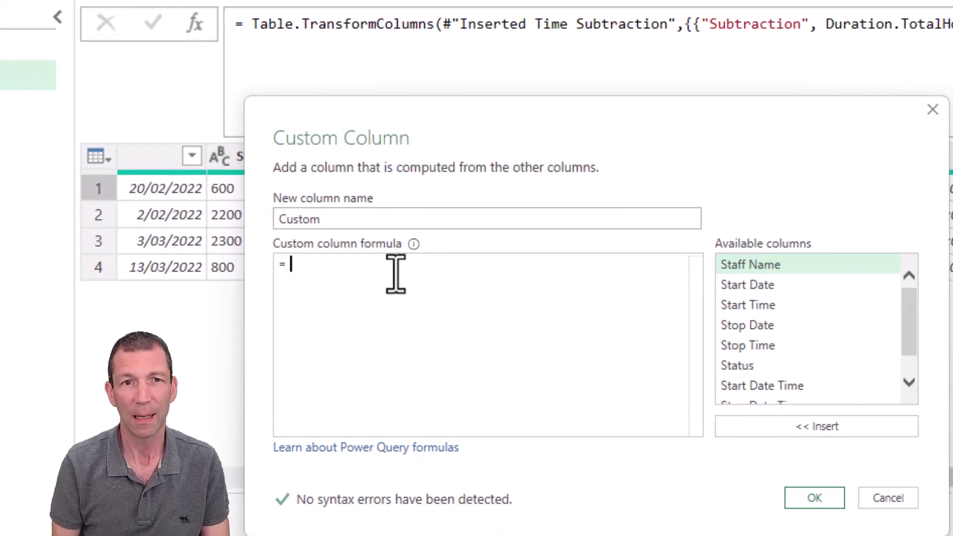
pyautogui.write('List')
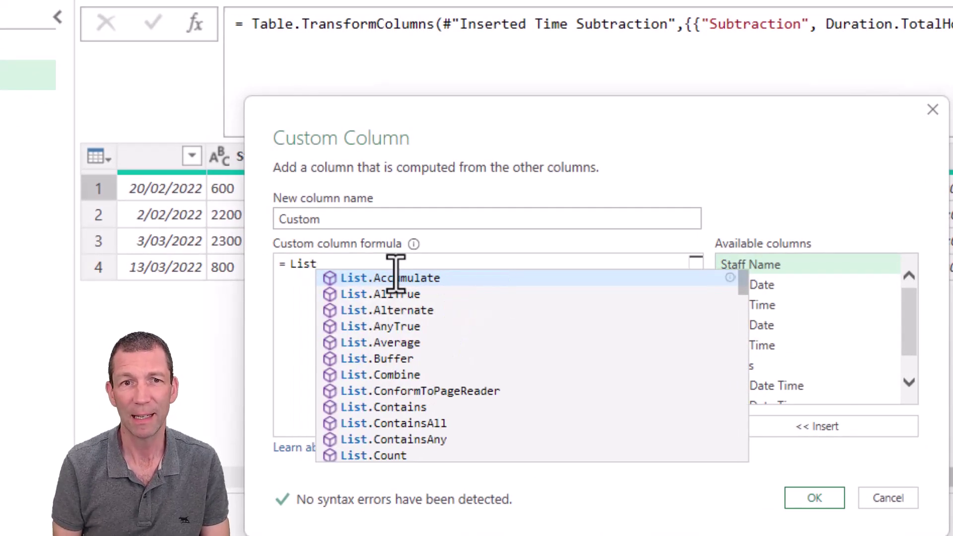
pyautogui.write('.')
pyautogui.press('BackSpace')
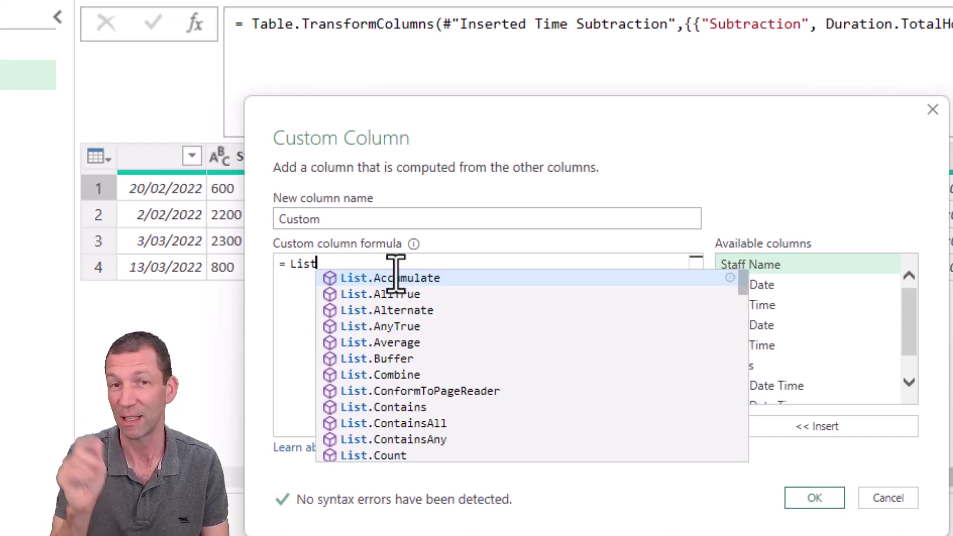
pyautogui.write('Date')
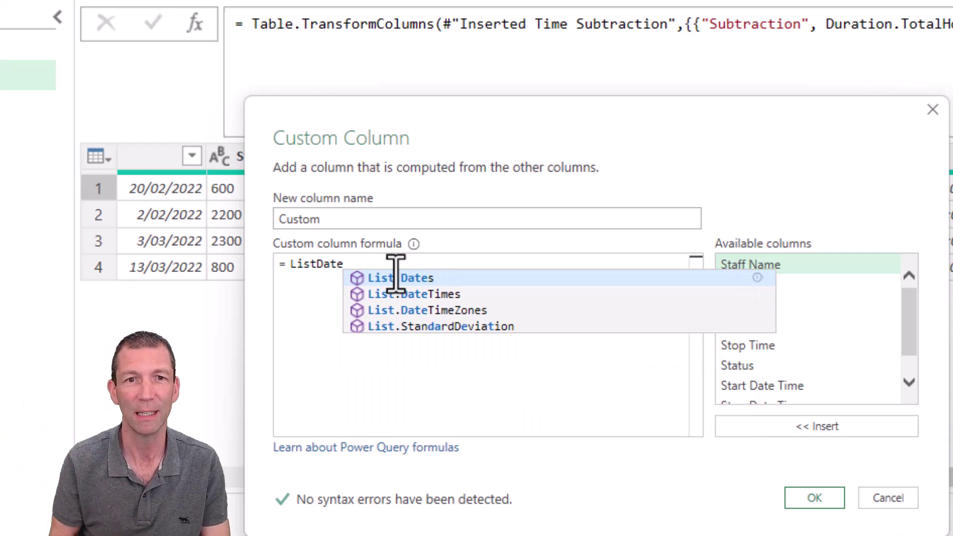
pyautogui.click(484, 278)
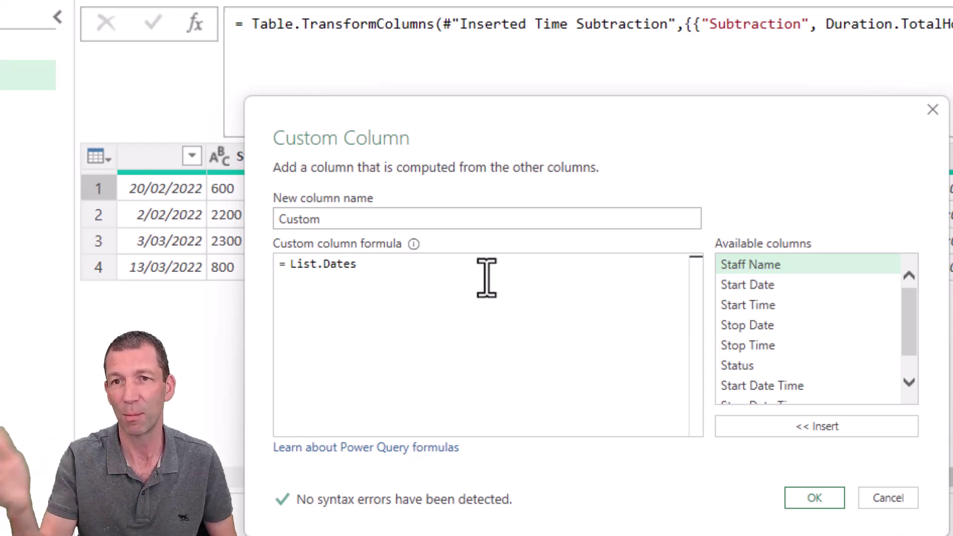
pyautogui.press('BackSpace')
pyautogui.press('BackSpace')
pyautogui.press('BackSpace')
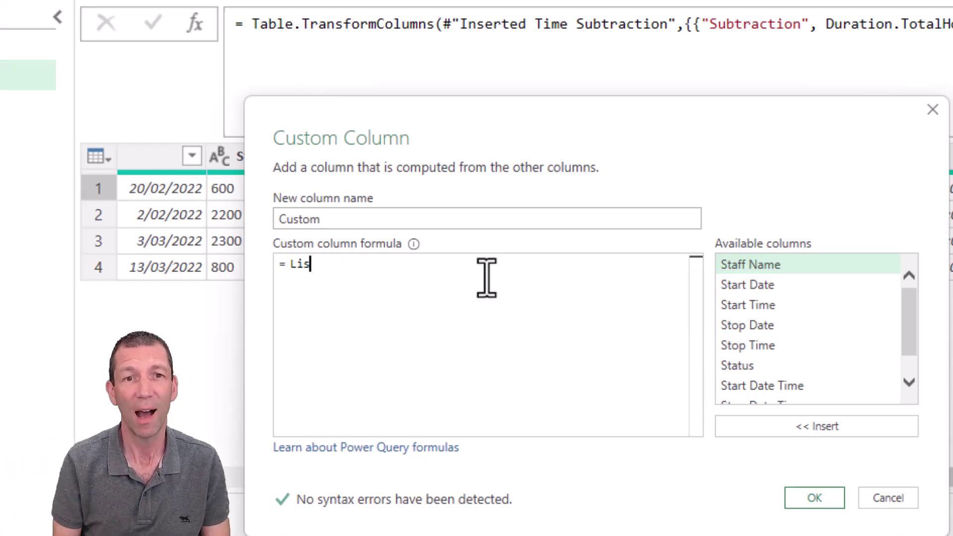
pyautogui.write('t')
pyautogui.press('Down')
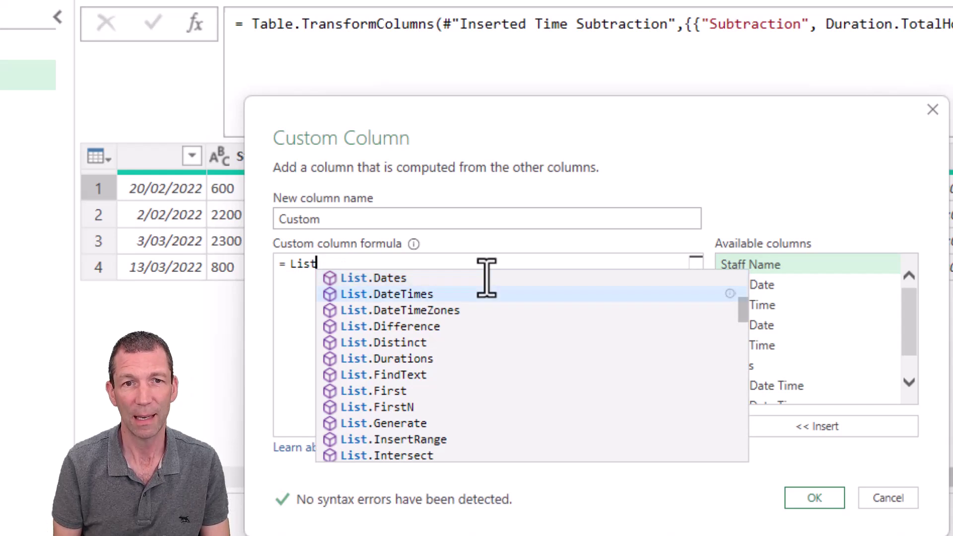
pyautogui.click(502, 294)
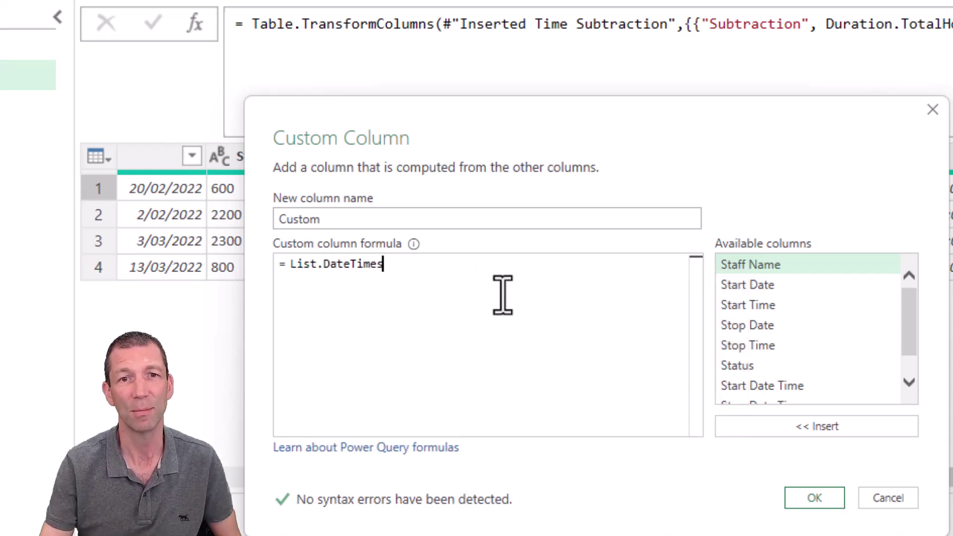
# Fill in List.DateTimes arguments: [Start Date Time], [Subtraction], #duration(0,1,0,0).
pyautogui.write('(')
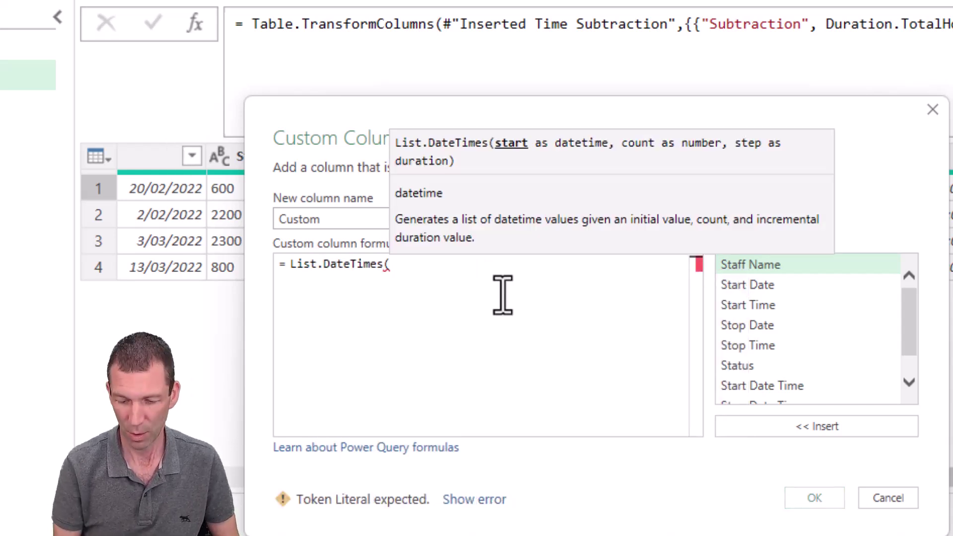
pyautogui.scroll(-1, 802, 343)
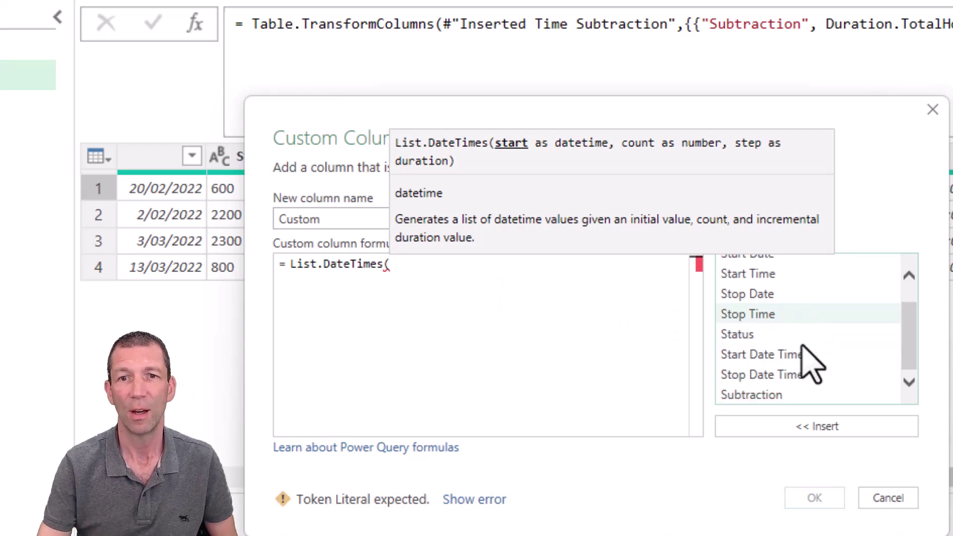
pyautogui.click(788, 354)
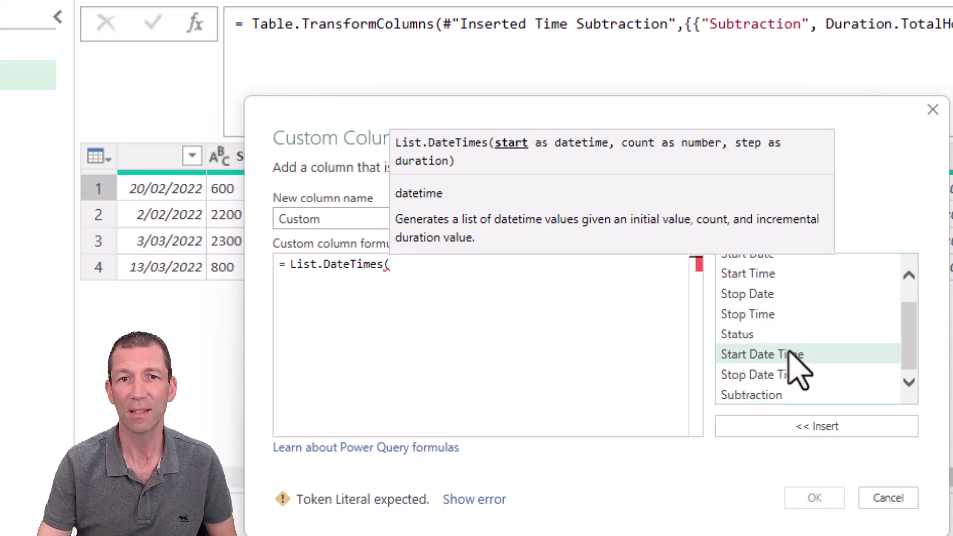
pyautogui.doubleClick(791, 354)
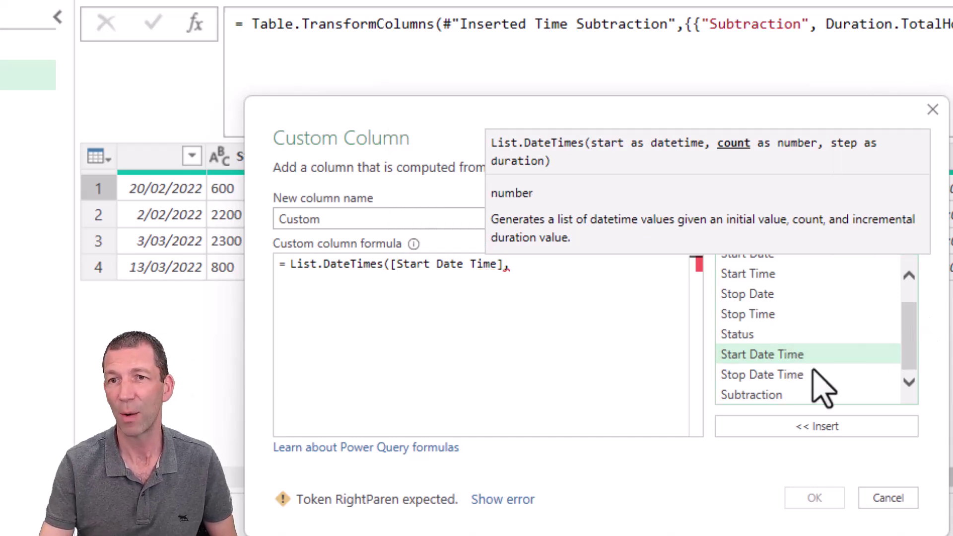
pyautogui.click(771, 395)
pyautogui.doubleClick(770, 395)
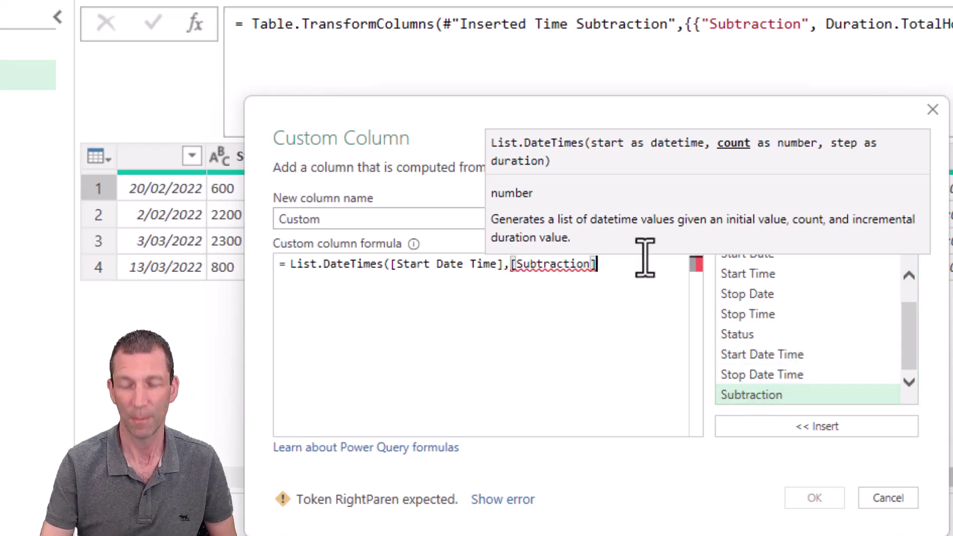
pyautogui.write(',"')
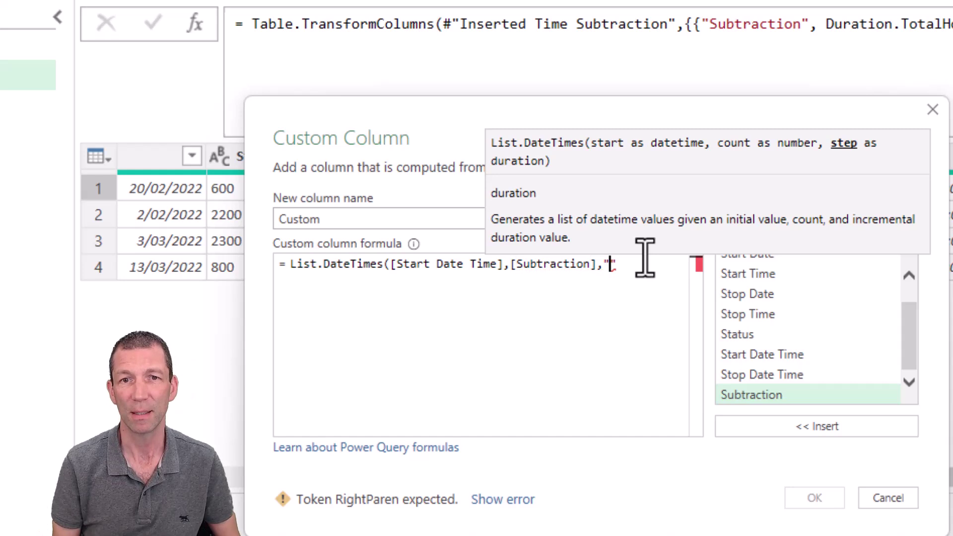
pyautogui.press('BackSpace')
pyautogui.write('#d')
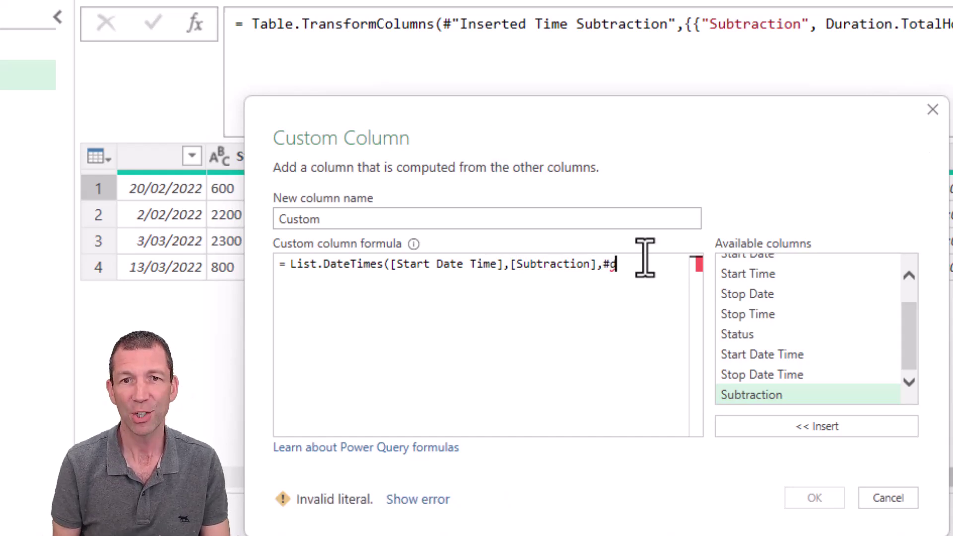
pyautogui.write('uration(')
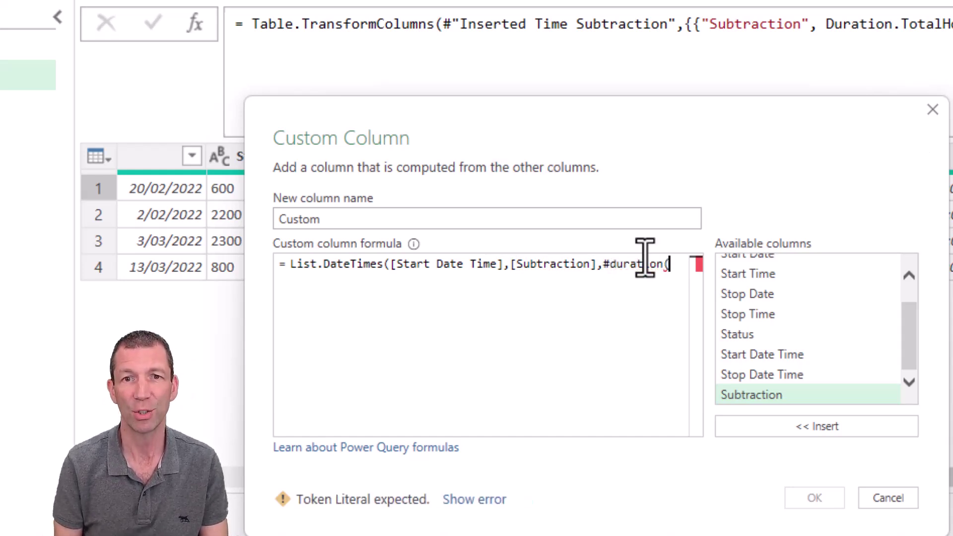
pyautogui.write('0,1,0,0')
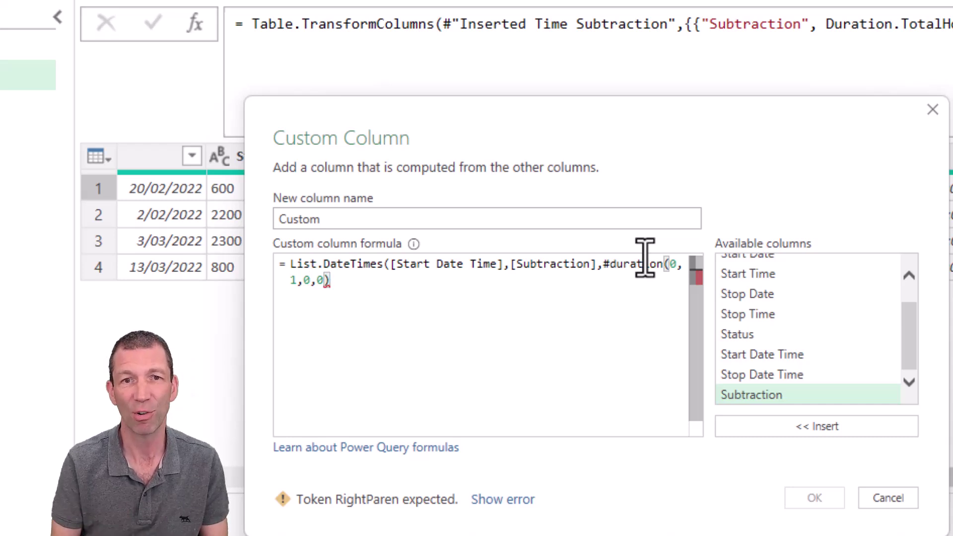
pyautogui.write(') )')
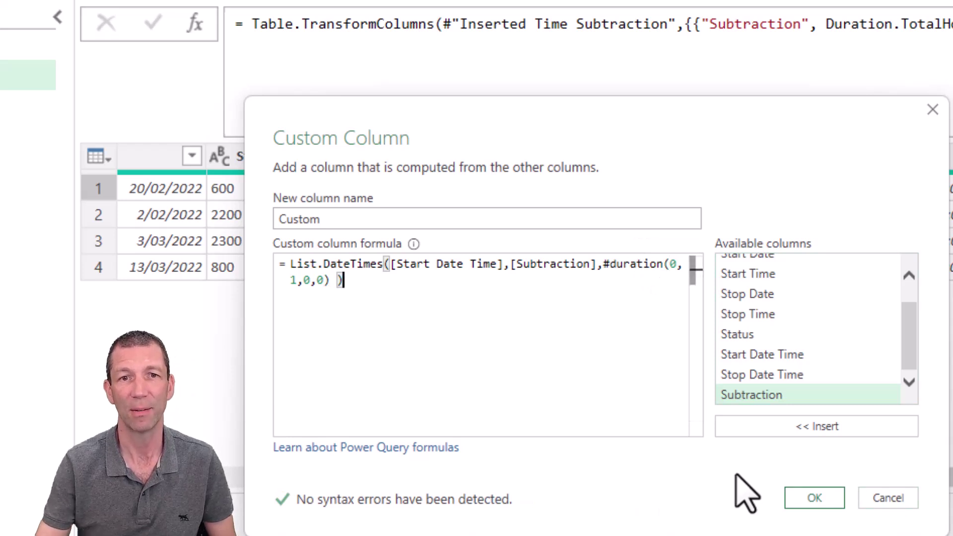
# Break the formula onto separate lines before the arguments and the closing parenthesis.
pyautogui.click(390, 264)
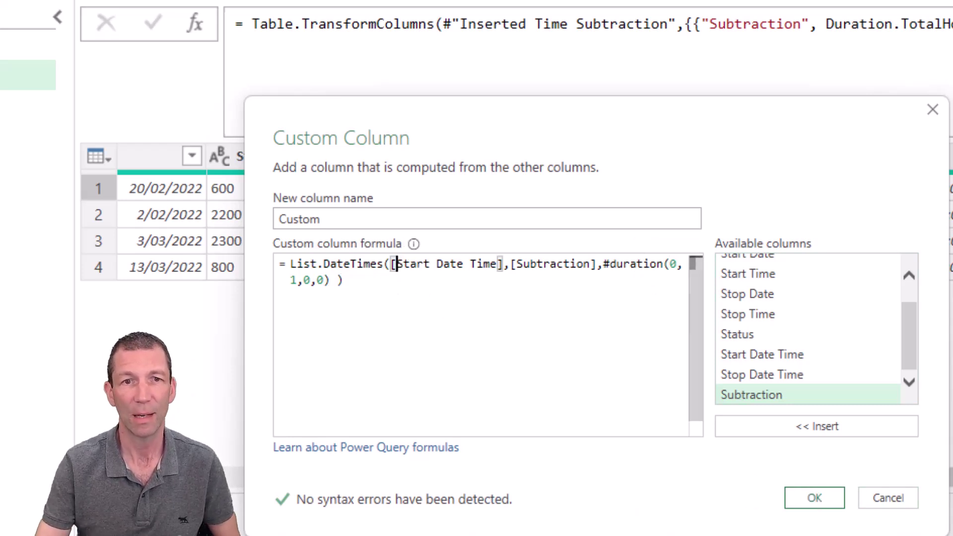
pyautogui.press('Return')
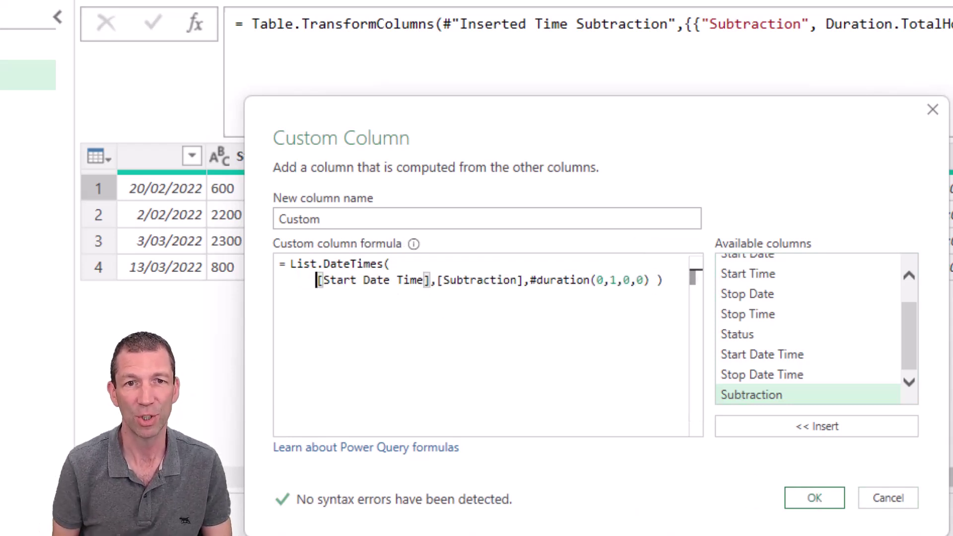
pyautogui.click(657, 280)
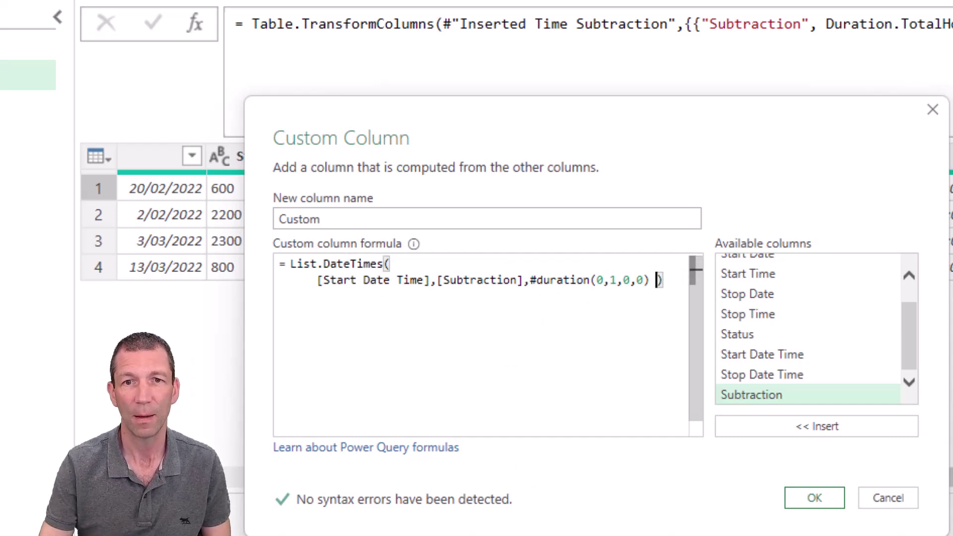
pyautogui.press('Return')
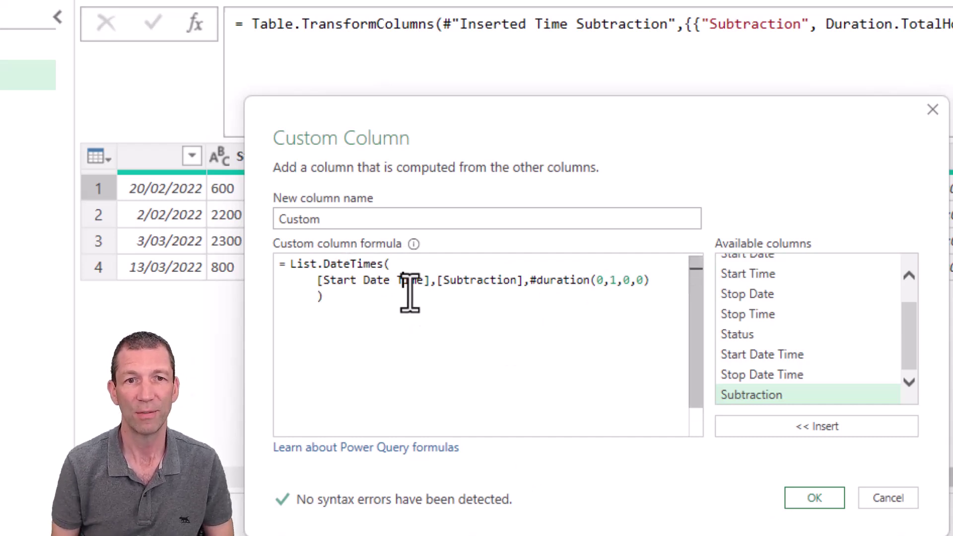
# Confirm the Custom column and preview the first row's list of hourly date-times.
pyautogui.click(814, 498)
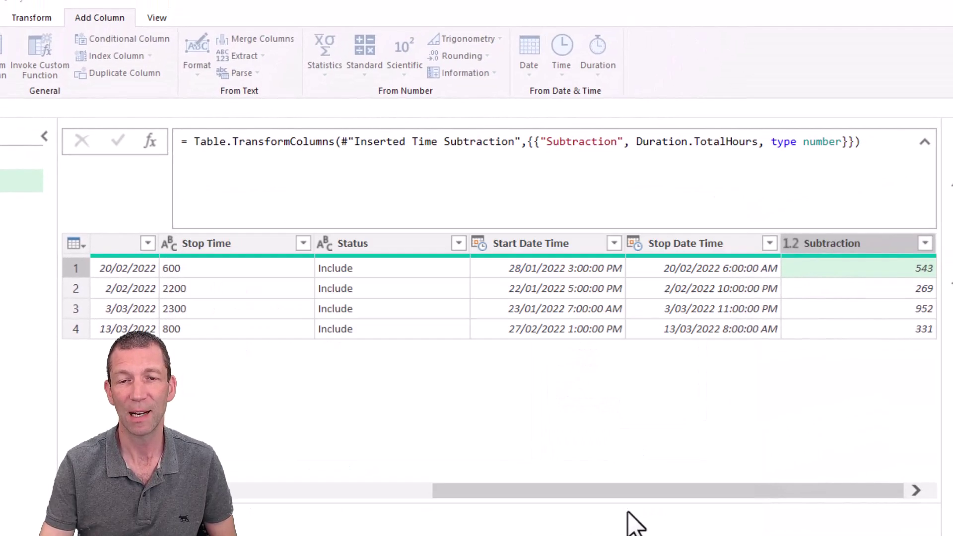
pyautogui.click(889, 271)
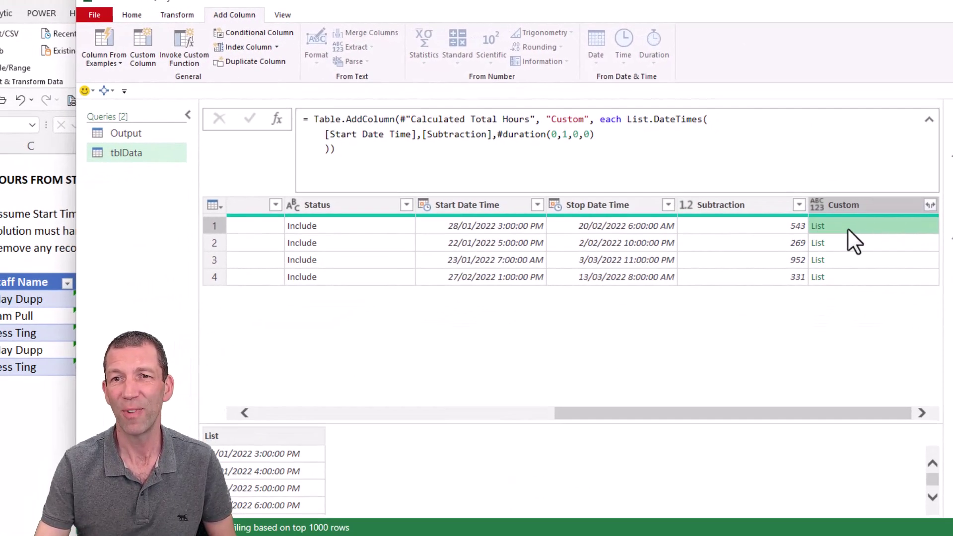
pyautogui.scroll(-5, 293, 456)
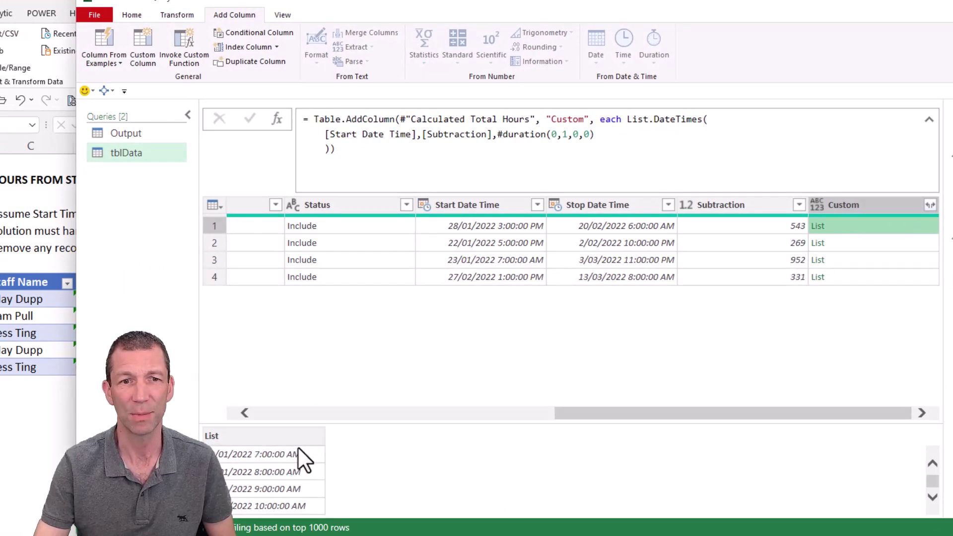
pyautogui.scroll(5, 298, 457)
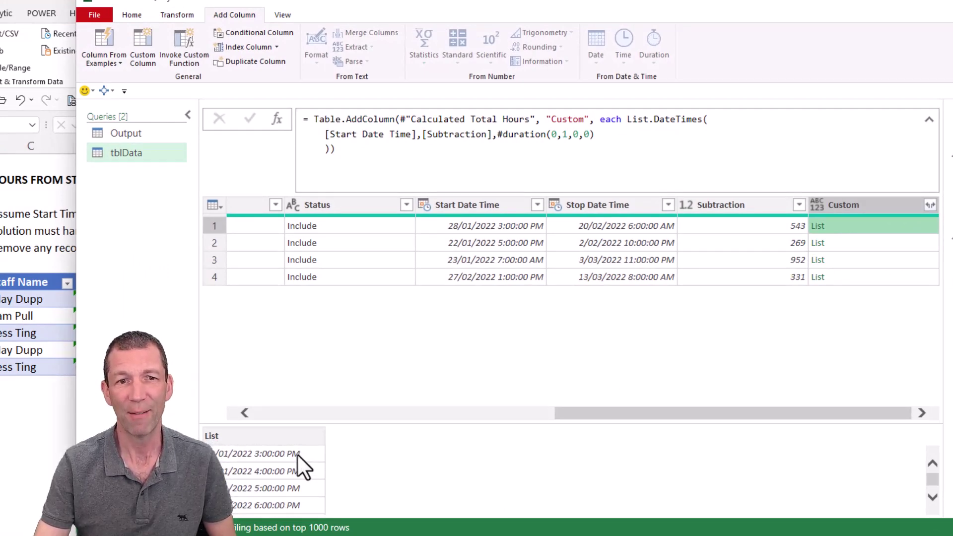
pyautogui.scroll(-5, 302, 452)
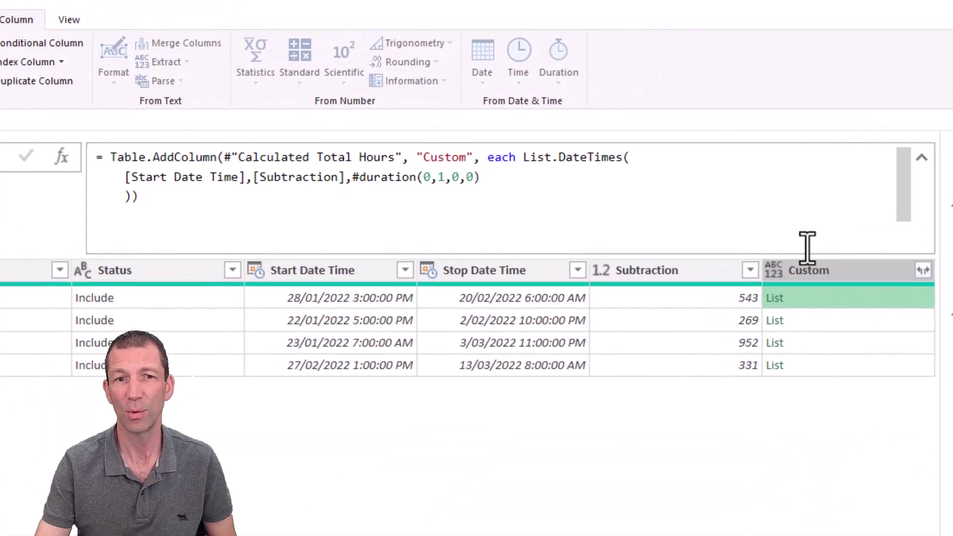
# Expand the Custom lists to new rows and begin renaming the Custom header.
pyautogui.click(922, 270)
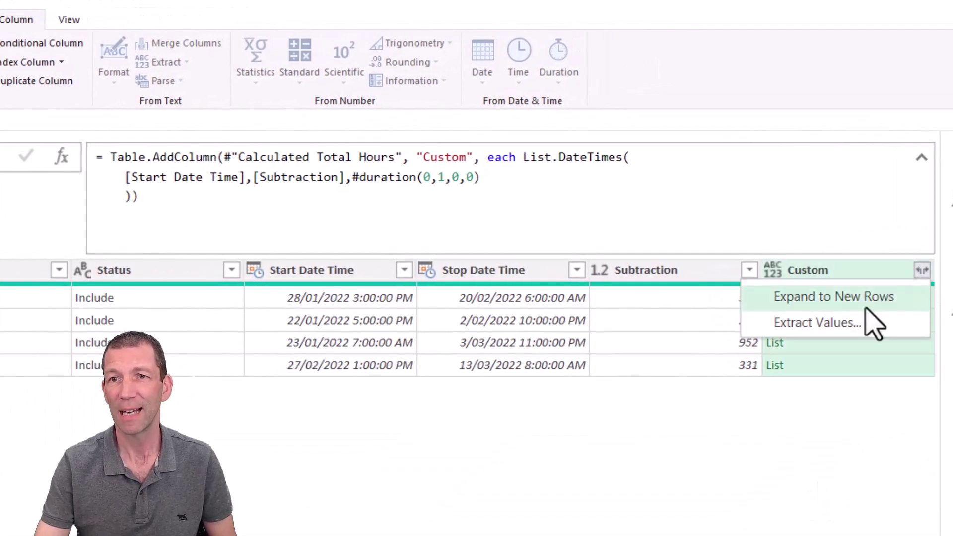
pyautogui.click(844, 304)
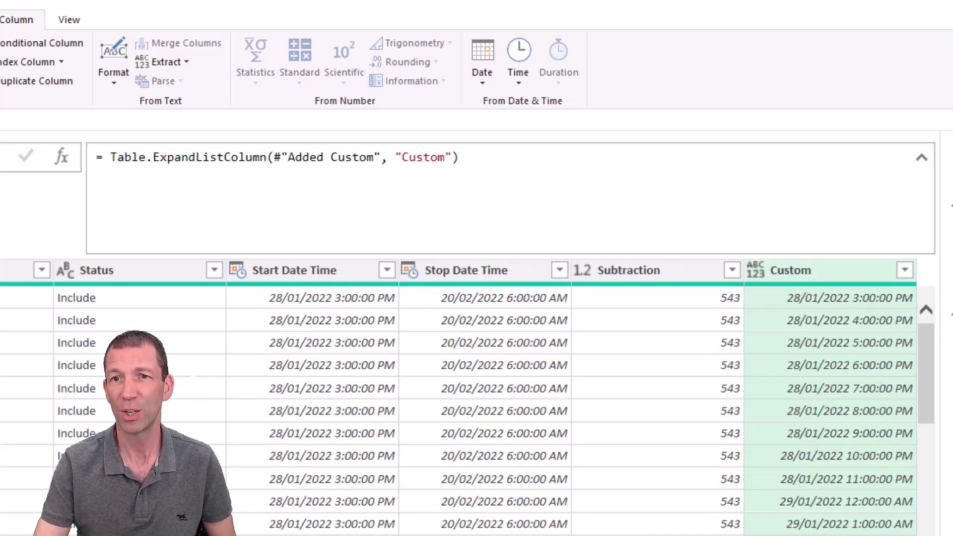
pyautogui.doubleClick(807, 270)
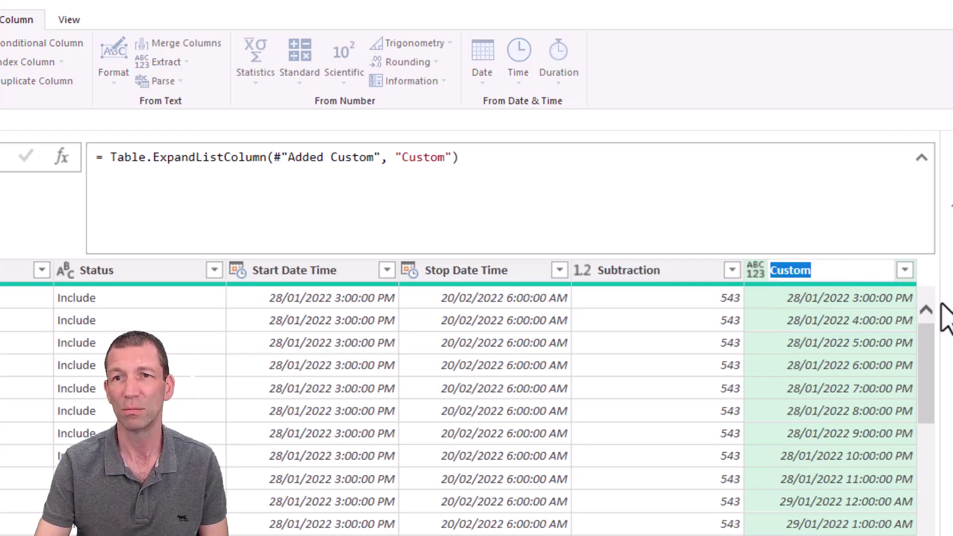
pyautogui.press('Return')
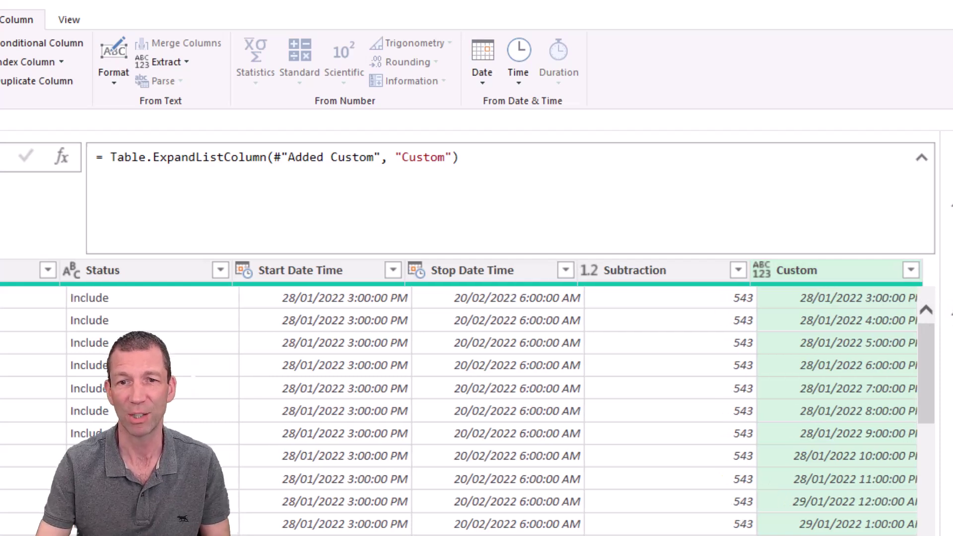
pyautogui.doubleClick(814, 272)
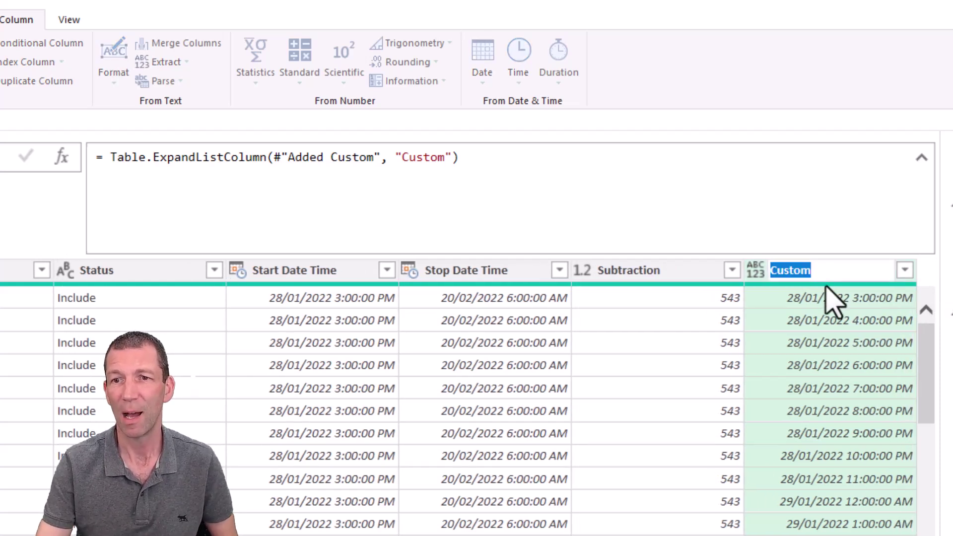
# Name the column Date Time, then select the Staff Name and Date Time columns.
pyautogui.write('Date Time')
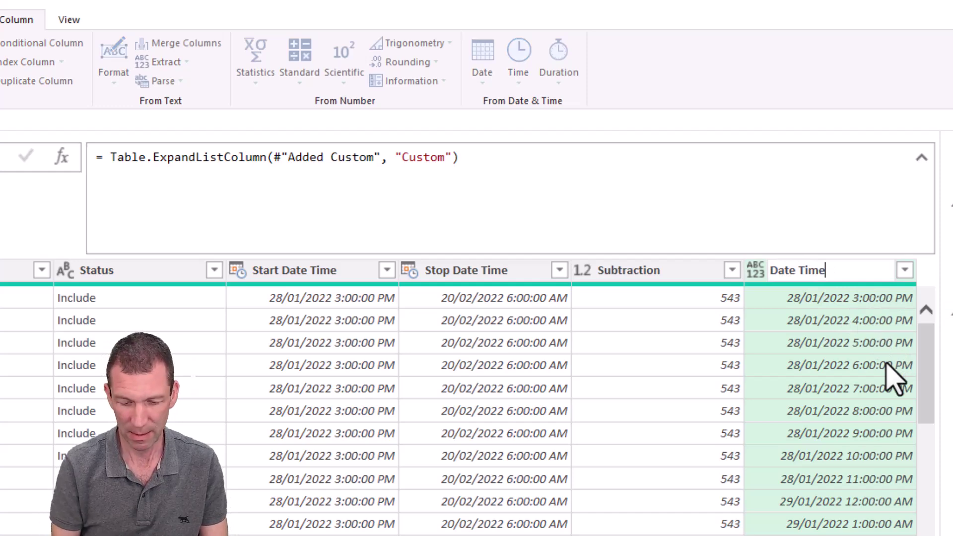
pyautogui.press('Return')
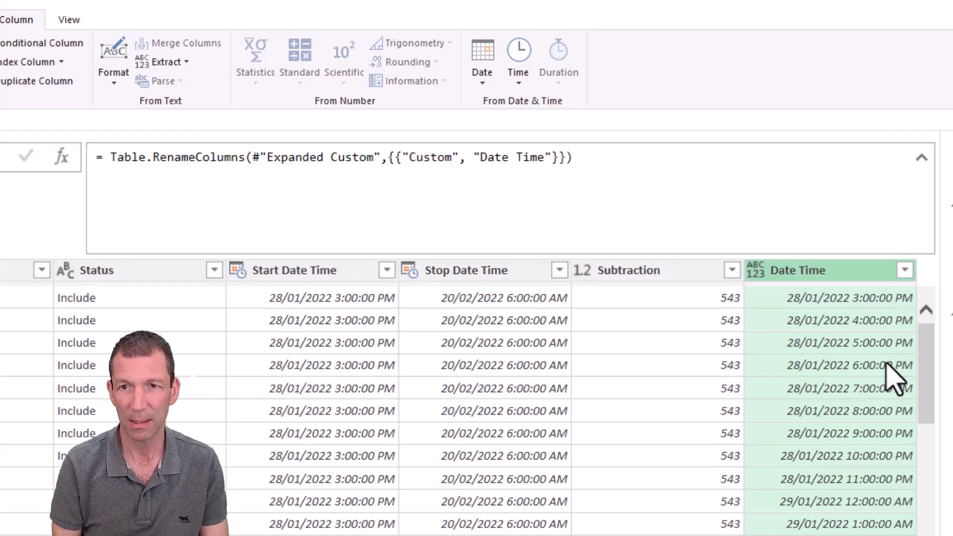
pyautogui.hscroll(-10, 468, 397)
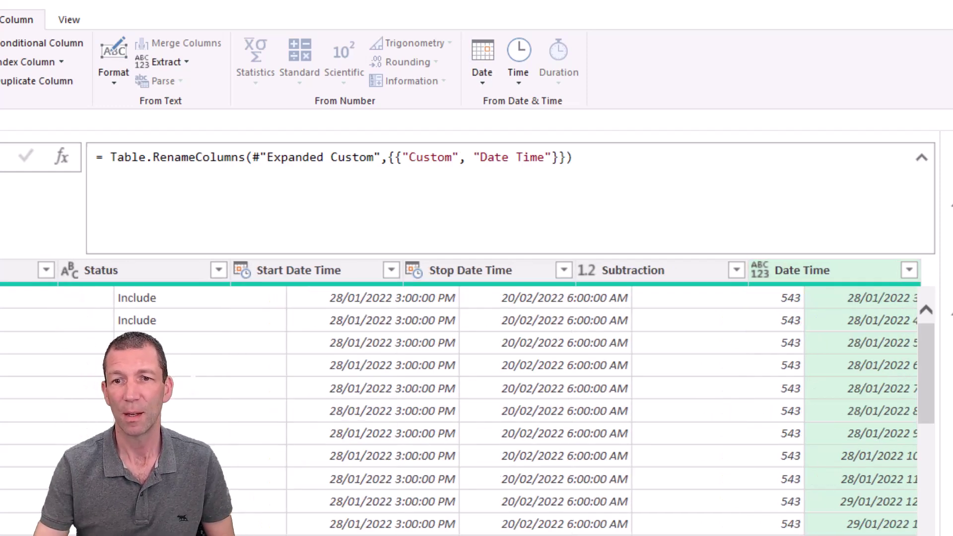
pyautogui.hscroll(-4, 468, 397)
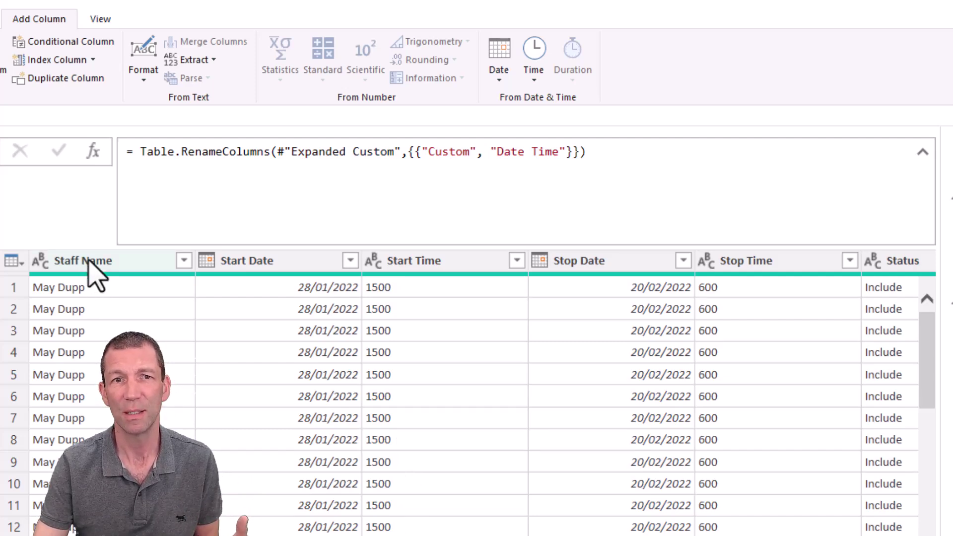
pyautogui.click(113, 263)
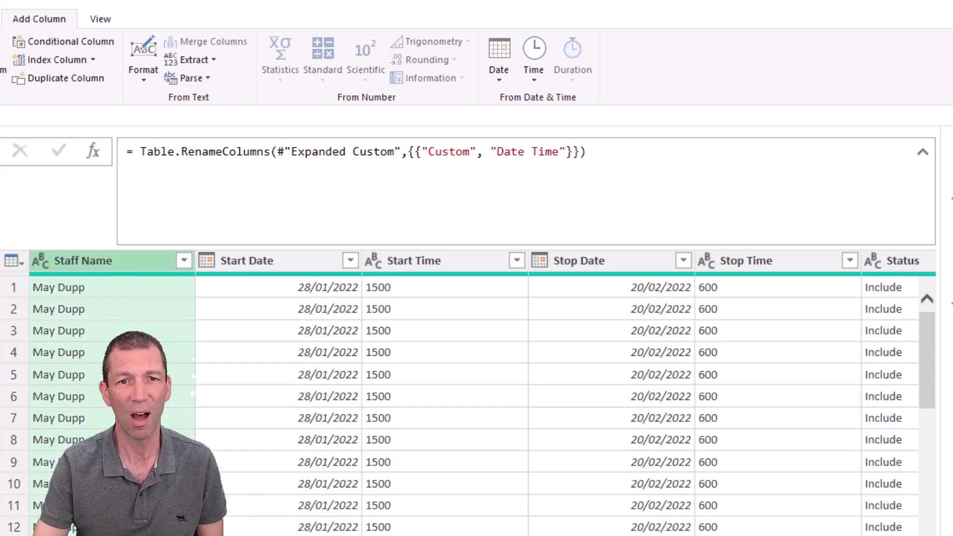
pyautogui.hscroll(10, 502, 392)
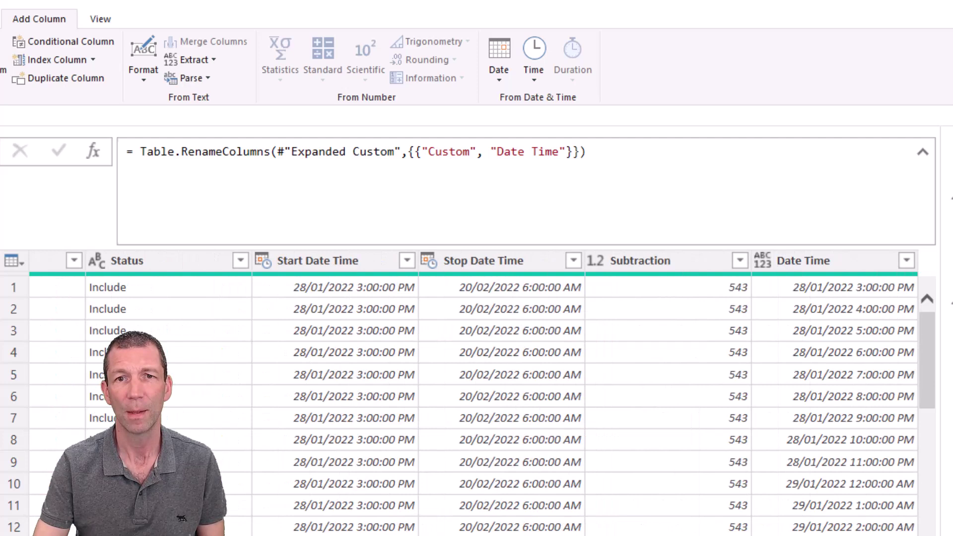
pyautogui.click(855, 266)
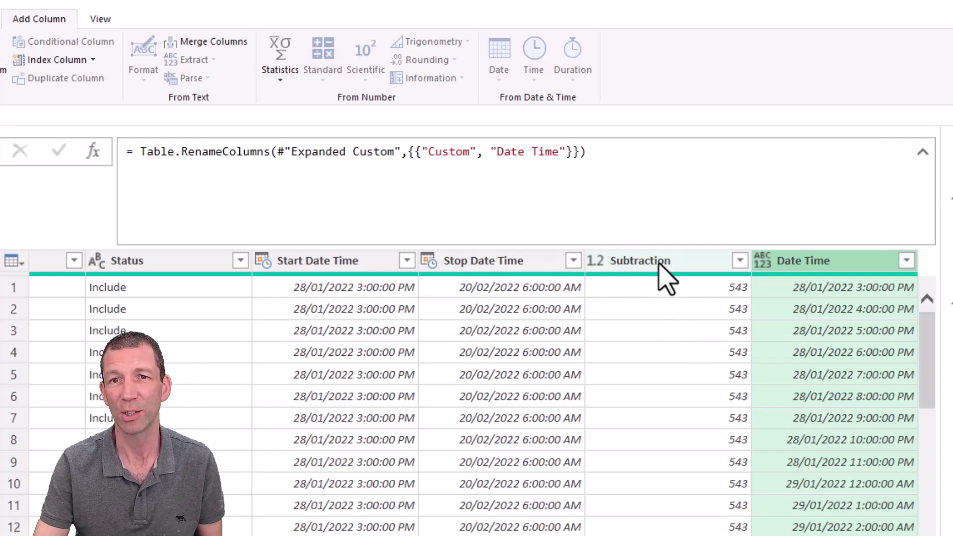
# Keep only Staff Name and Date Time, then pivot Staff Name counting Date Time (874, 269, 952).
pyautogui.rightClick(812, 269)
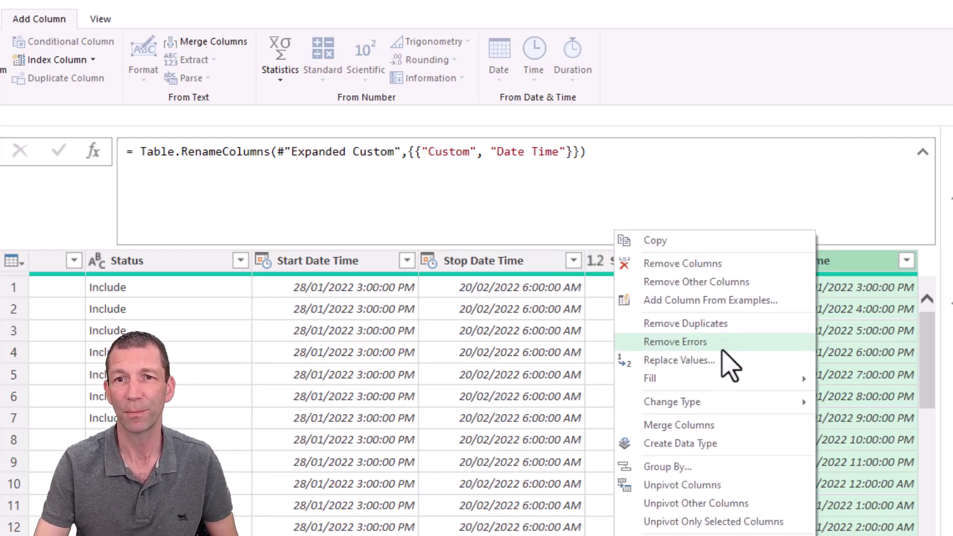
pyautogui.click(729, 288)
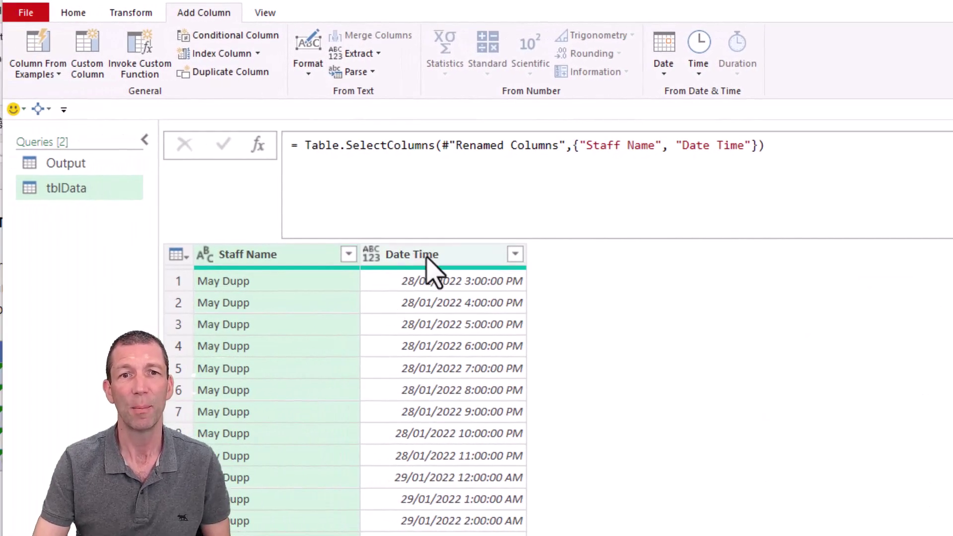
pyautogui.click(131, 14)
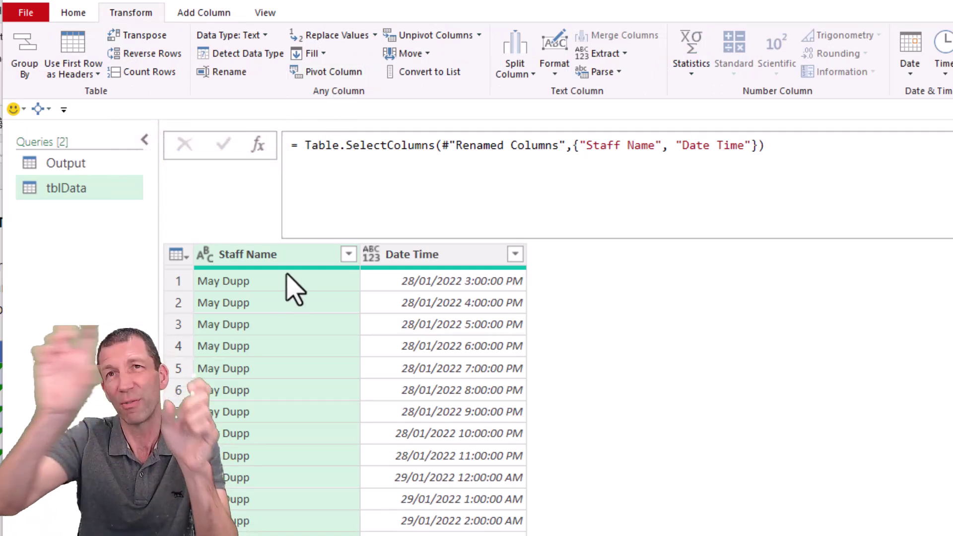
pyautogui.click(328, 72)
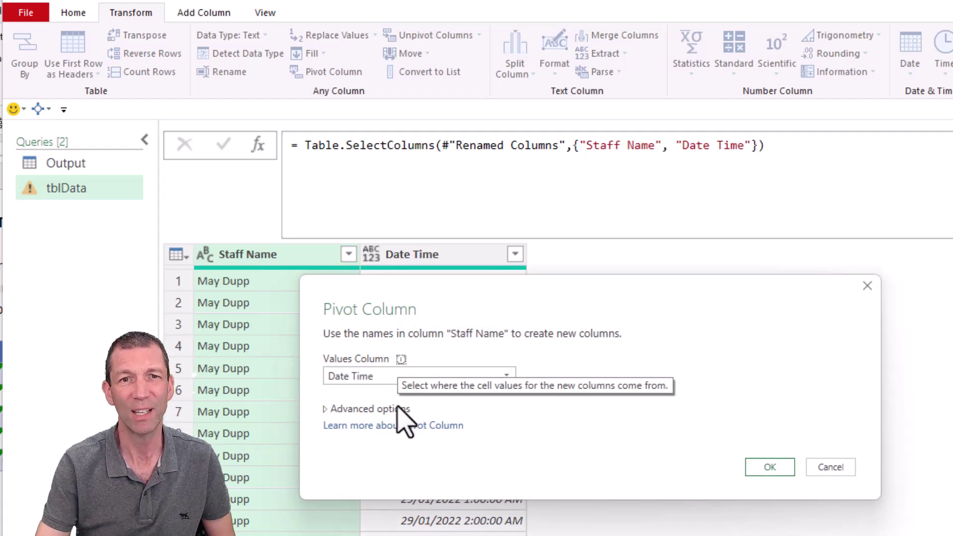
pyautogui.click(376, 410)
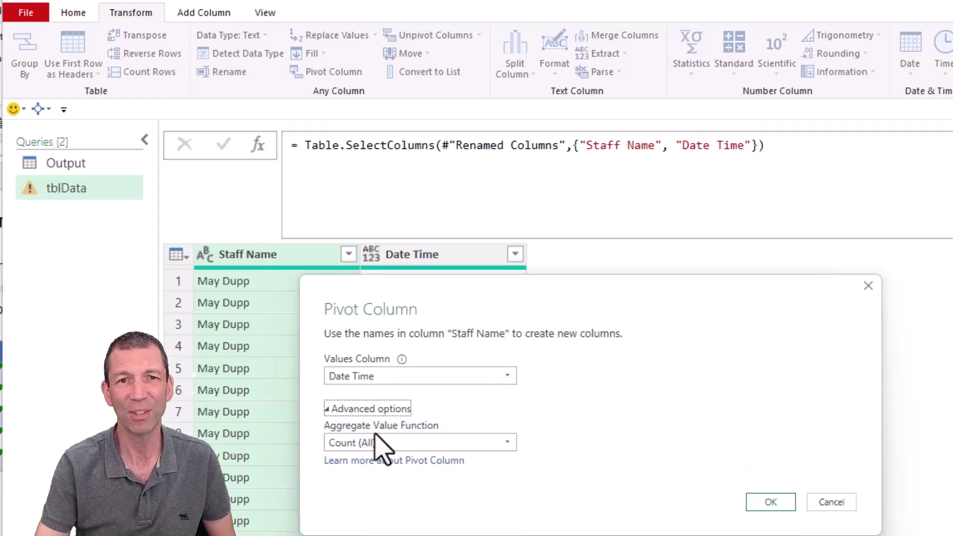
pyautogui.click(380, 443)
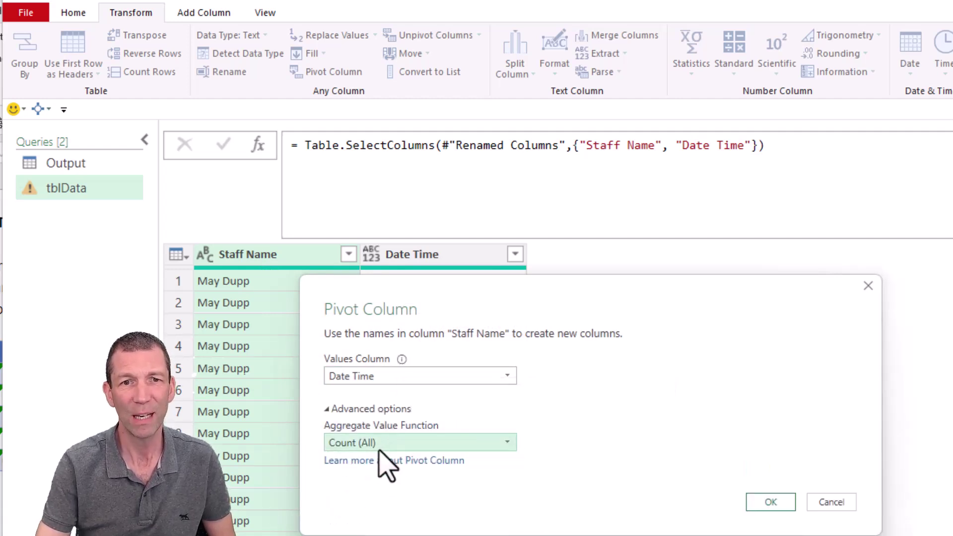
pyautogui.click(788, 507)
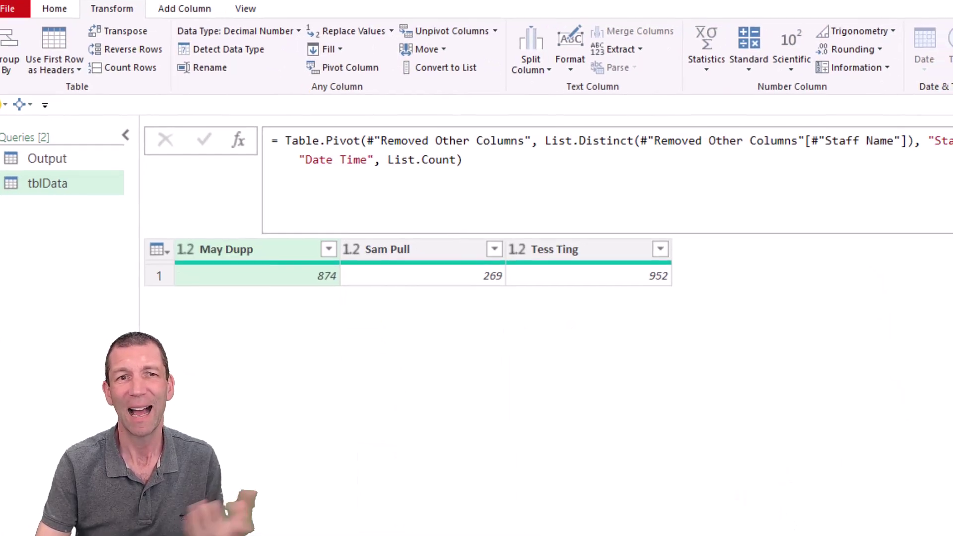
# Delete the pivot step and keep Subtraction alongside Staff Name and Date Time.
pyautogui.click(814, 481)
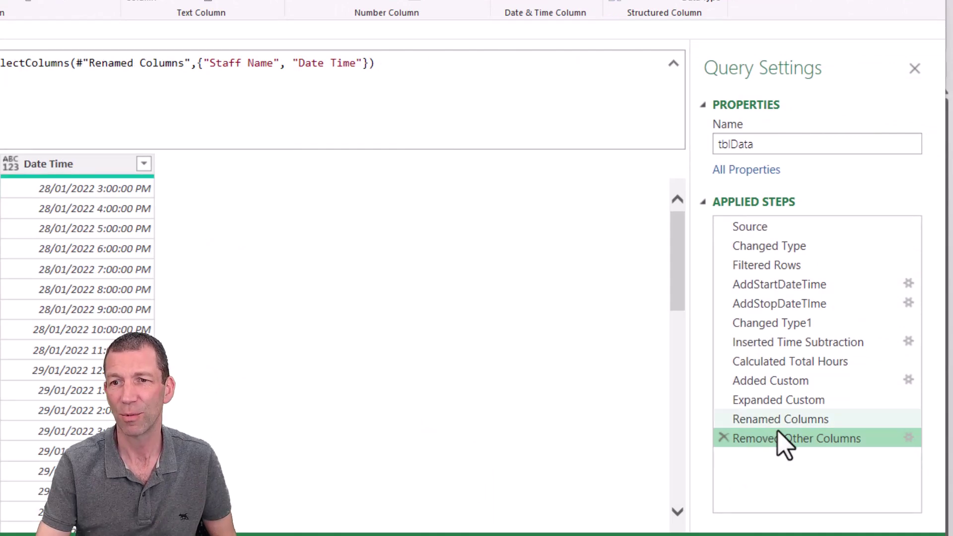
pyautogui.click(908, 438)
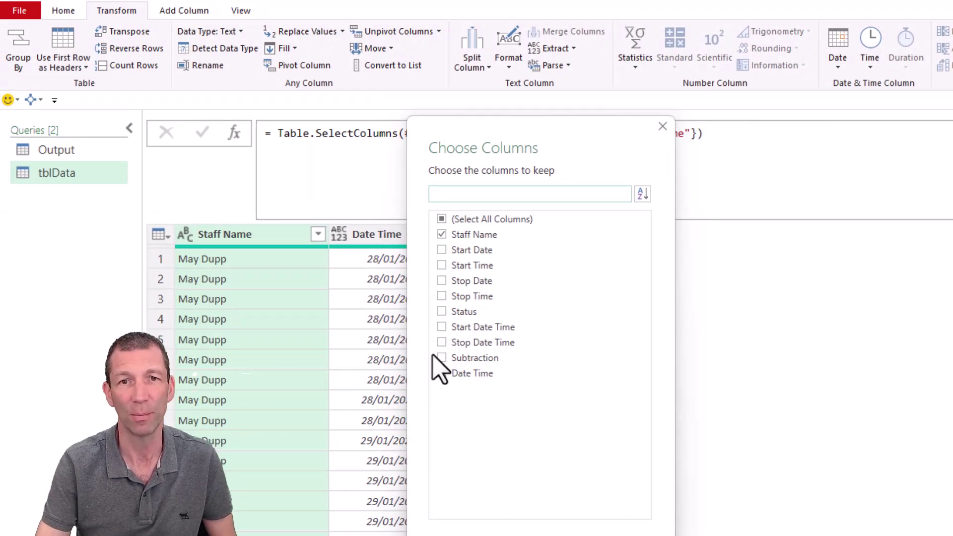
pyautogui.click(442, 358)
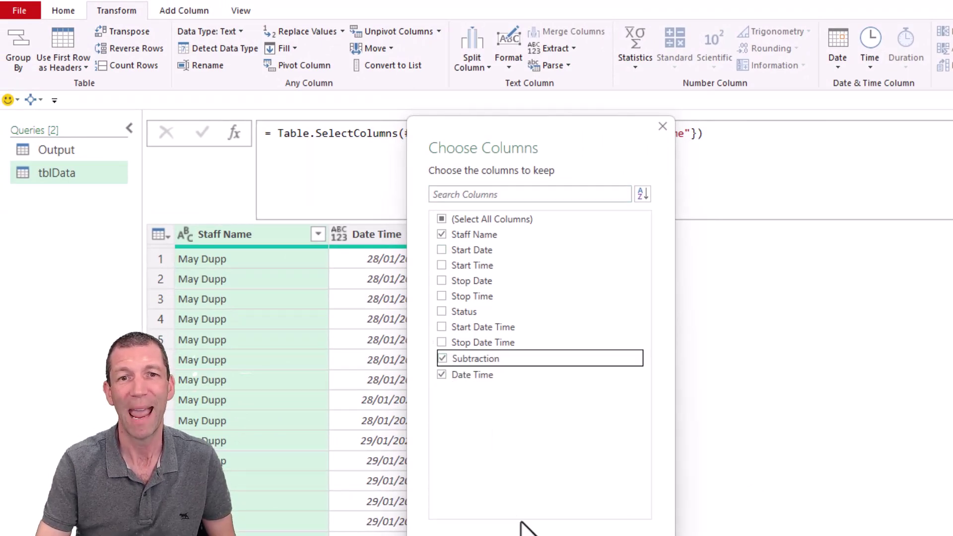
pyautogui.press('Return')
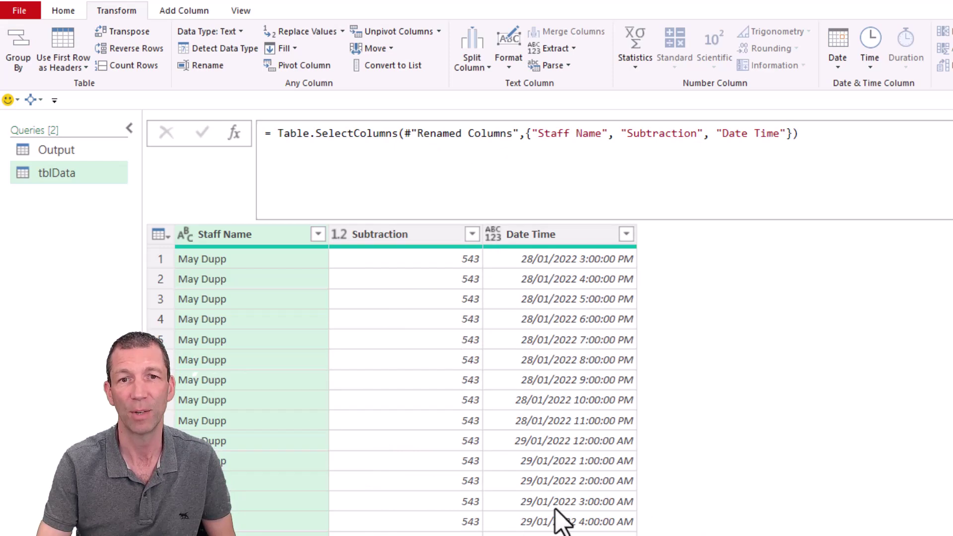
# Pivot Staff Name using Subtraction as values, aggregated with Count (All).
pyautogui.click(238, 237)
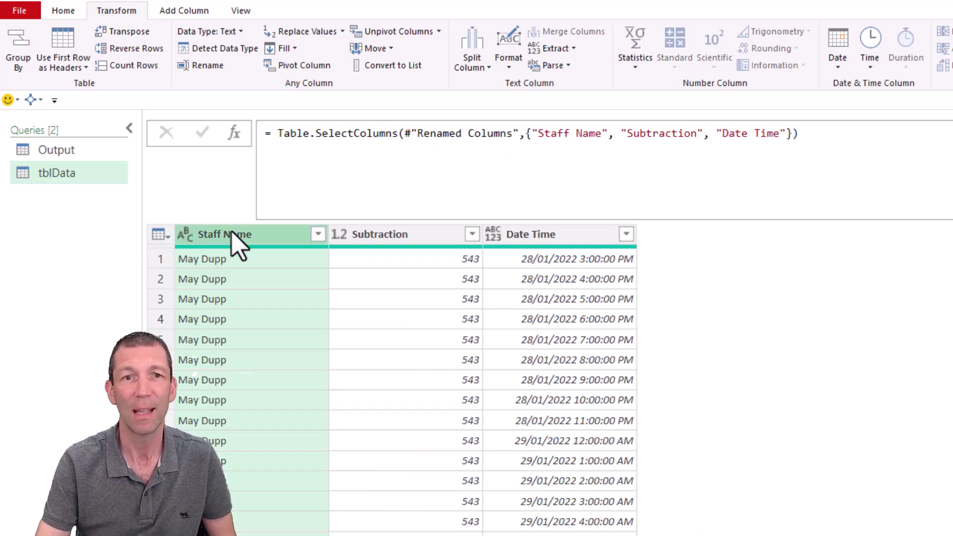
pyautogui.click(314, 63)
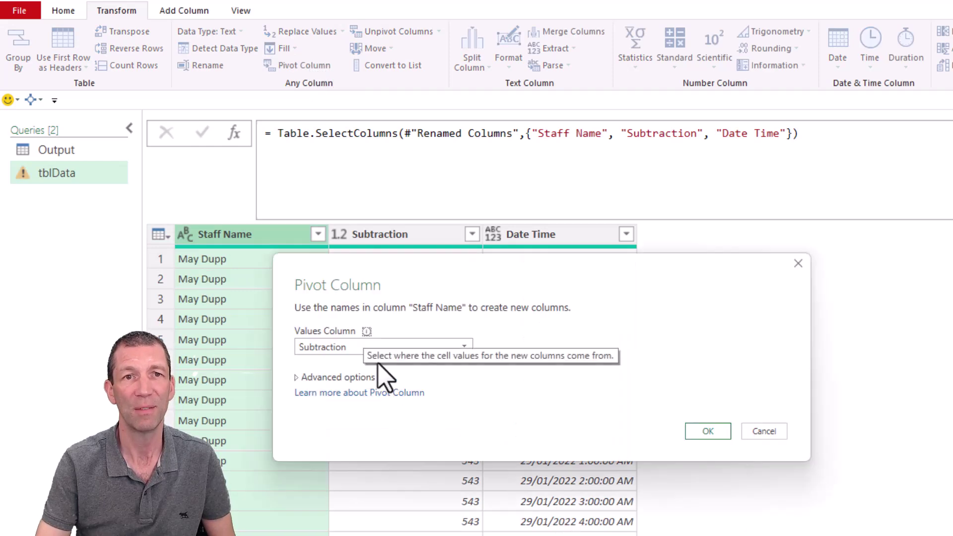
pyautogui.click(356, 348)
pyautogui.click(330, 380)
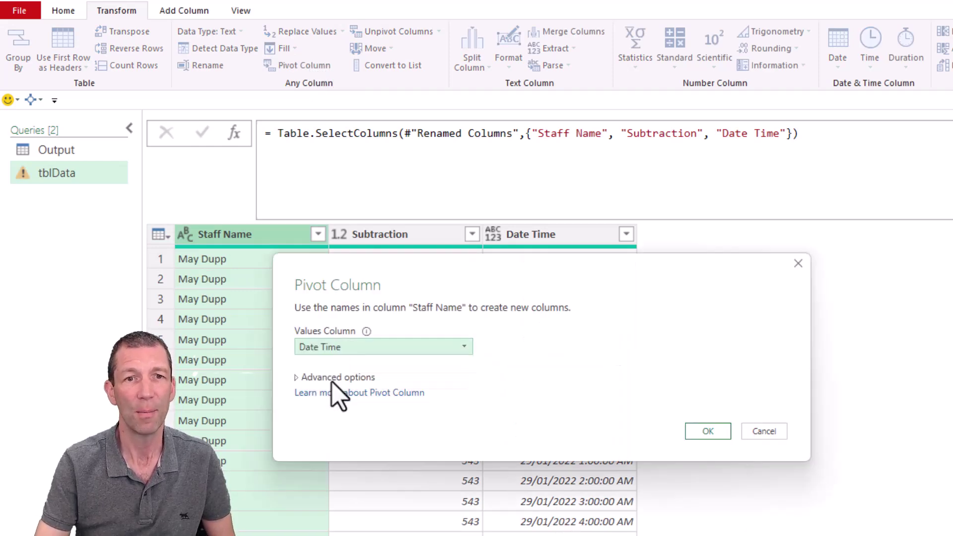
pyautogui.click(377, 349)
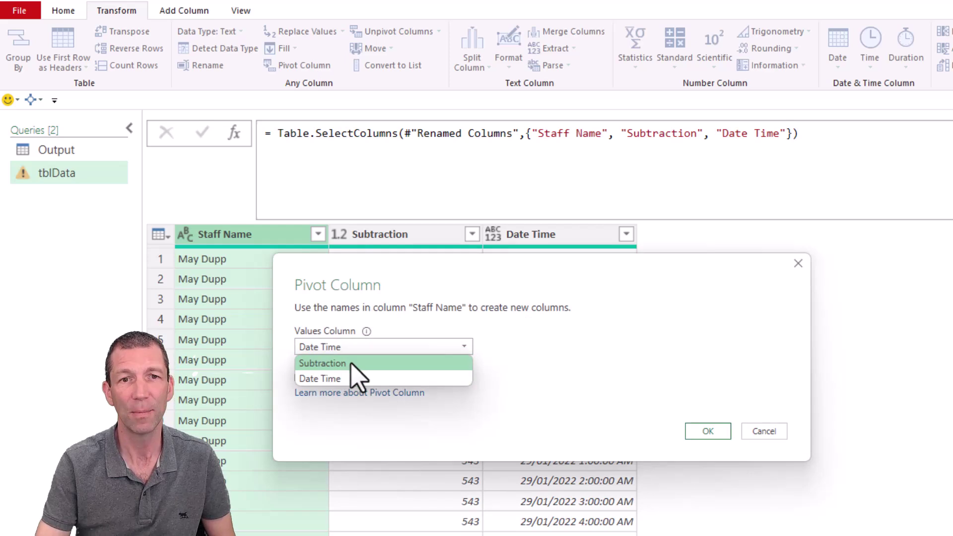
pyautogui.click(351, 362)
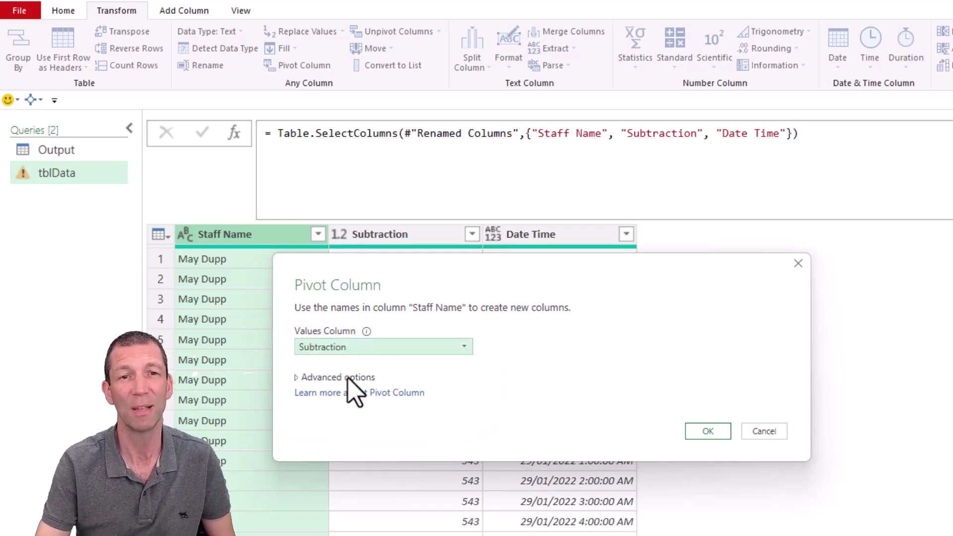
pyautogui.click(348, 378)
pyautogui.click(377, 408)
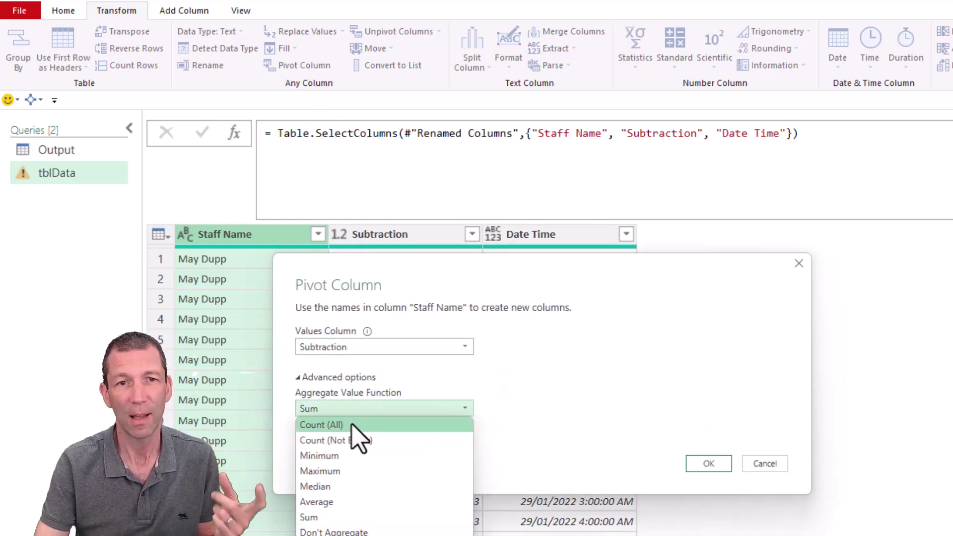
pyautogui.click(354, 423)
pyautogui.click(710, 465)
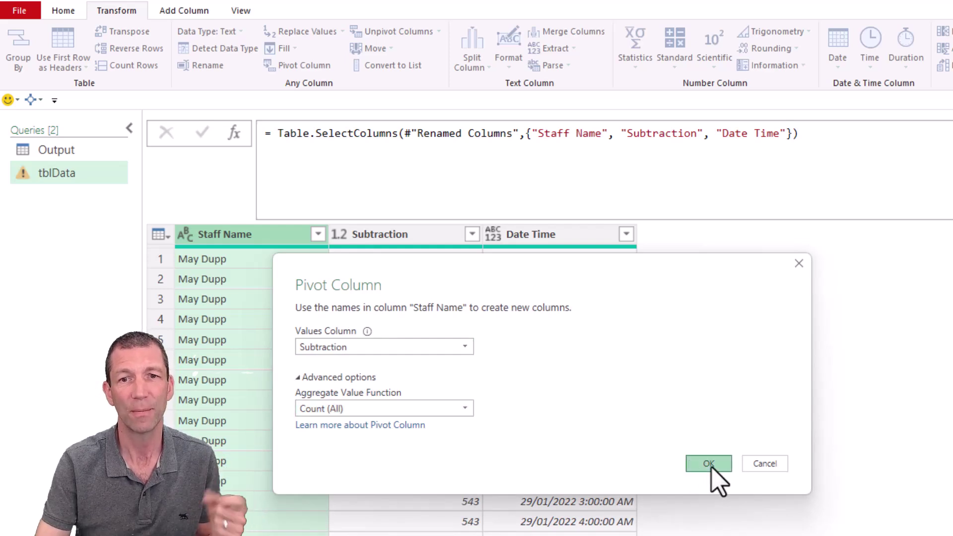
pyautogui.click(709, 464)
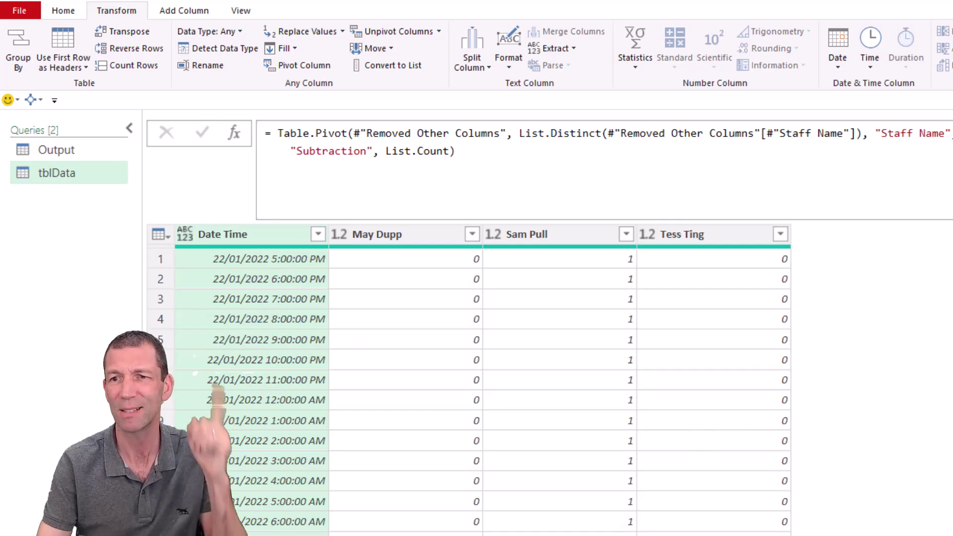
# At the Removed Other Columns step, transform Date Time to End of Month.
pyautogui.click(850, 432)
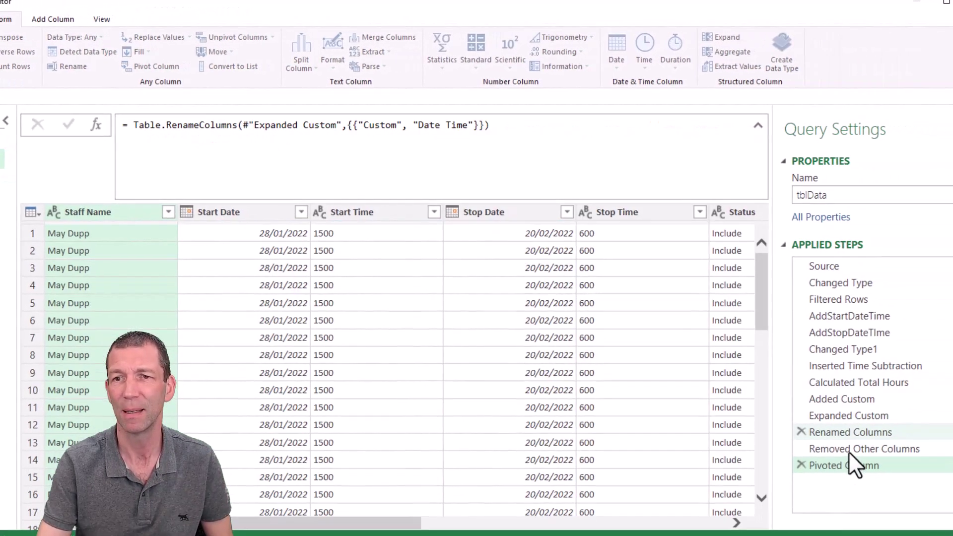
pyautogui.click(848, 449)
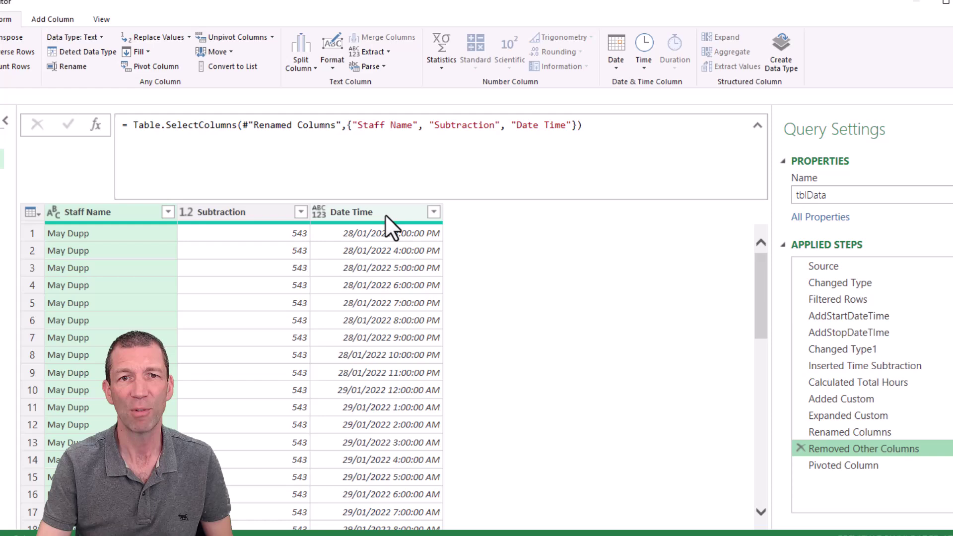
pyautogui.click(385, 214)
pyautogui.rightClick(381, 215)
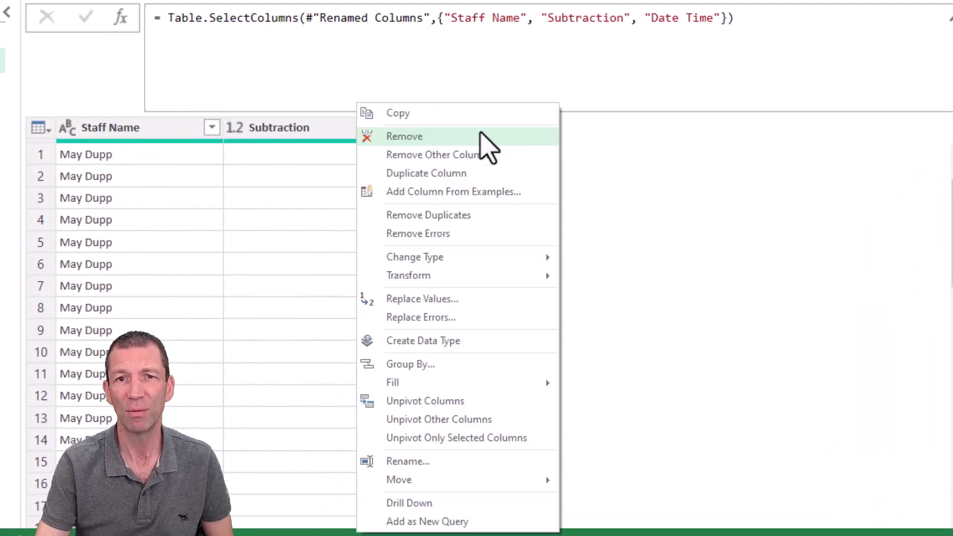
pyautogui.moveTo(447, 278)
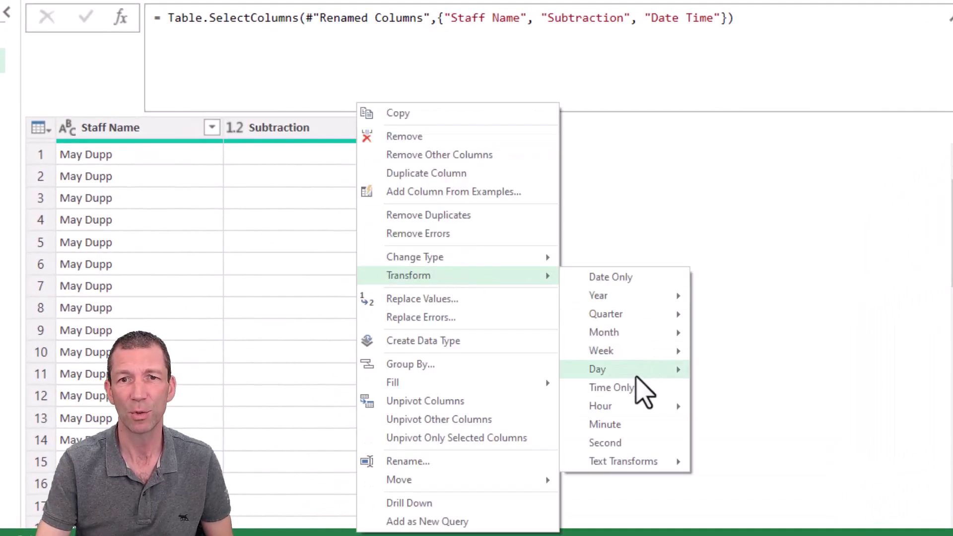
pyautogui.moveTo(640, 332)
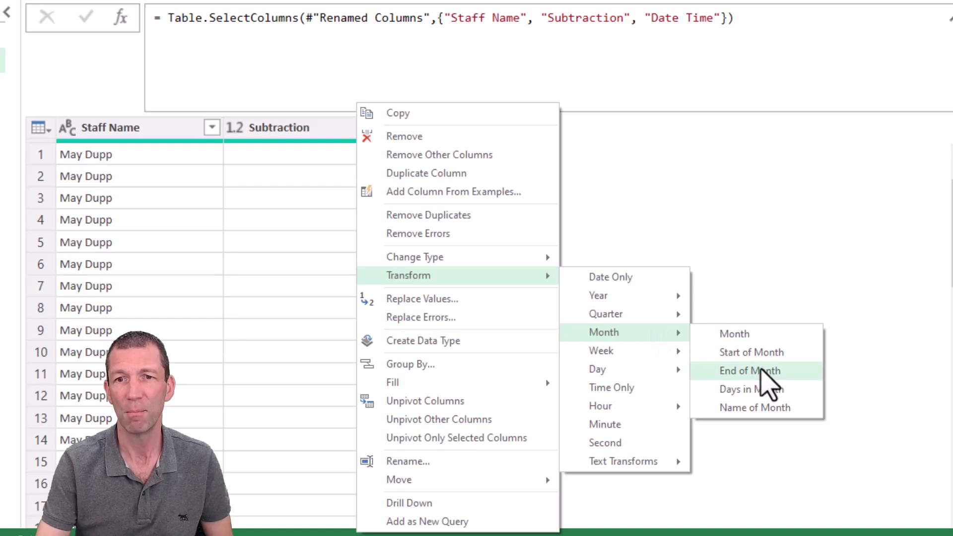
pyautogui.click(761, 371)
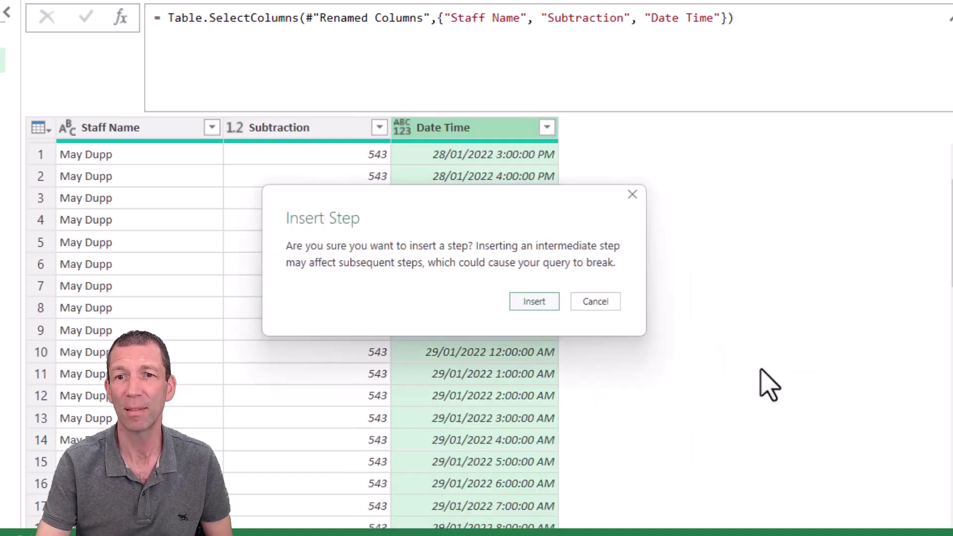
pyautogui.click(525, 298)
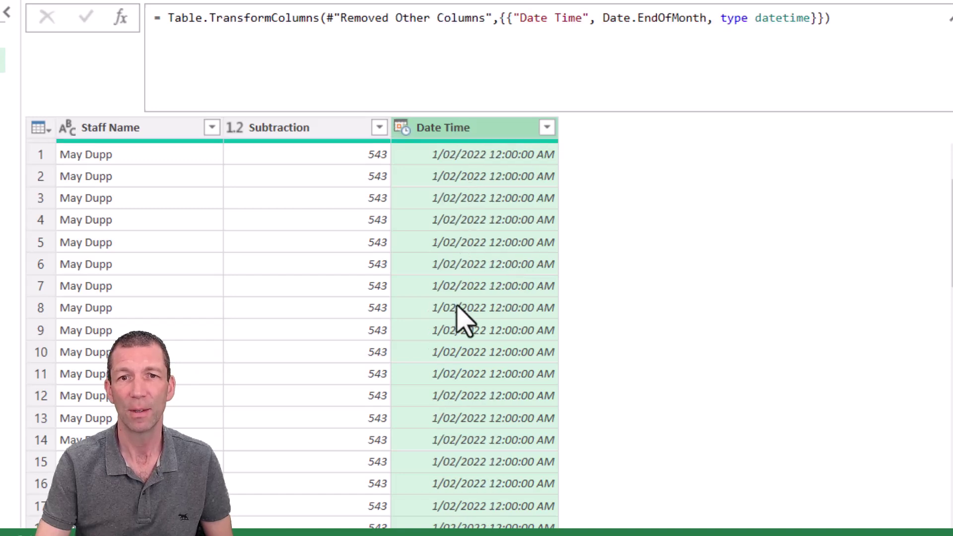
# Change the Date Time column's type to Date as an inserted step.
pyautogui.click(402, 128)
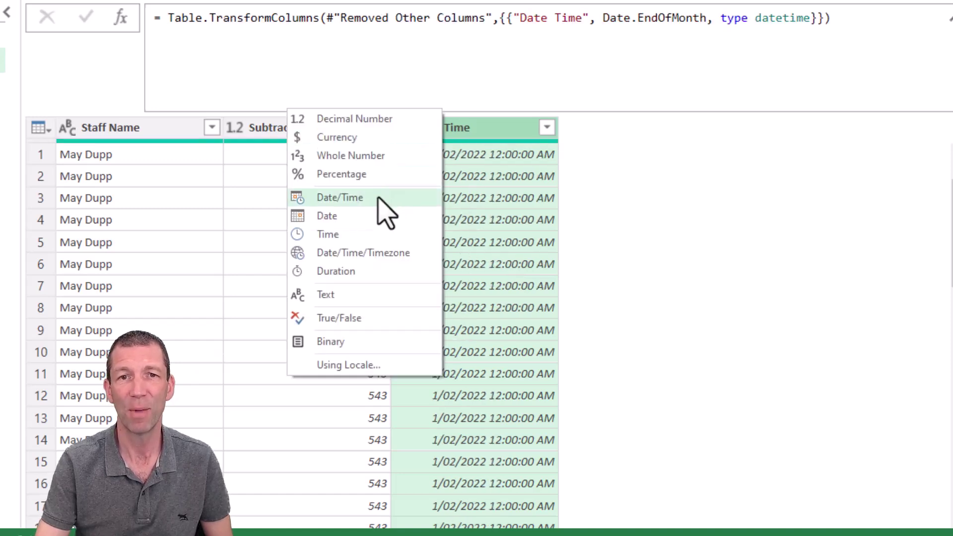
pyautogui.click(366, 219)
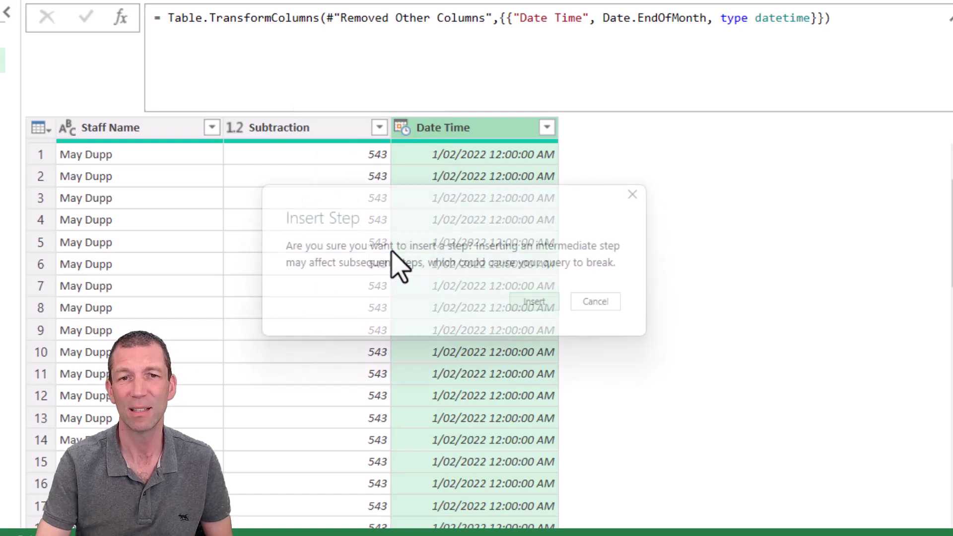
pyautogui.click(532, 300)
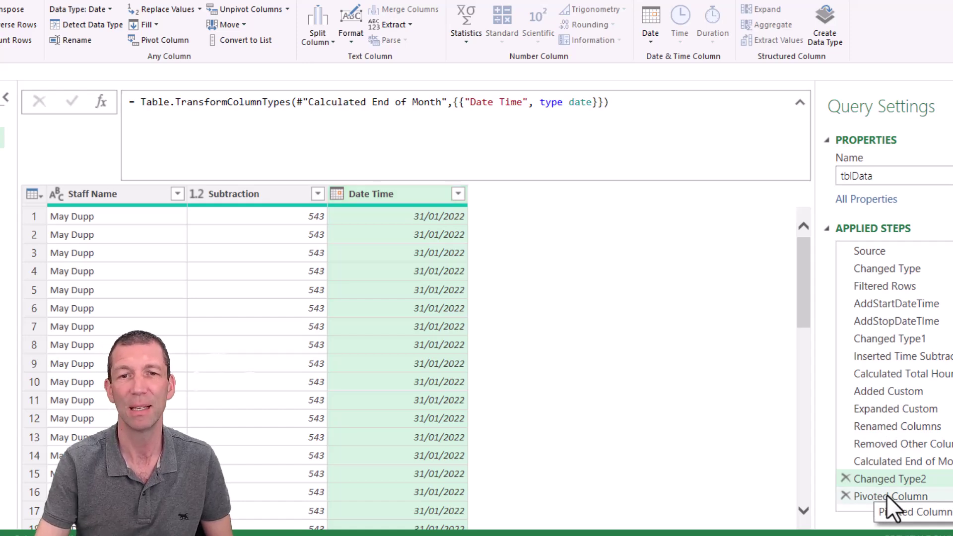
# View the Pivoted Column step showing month-end rows with hour counts per staff member.
pyautogui.click(887, 495)
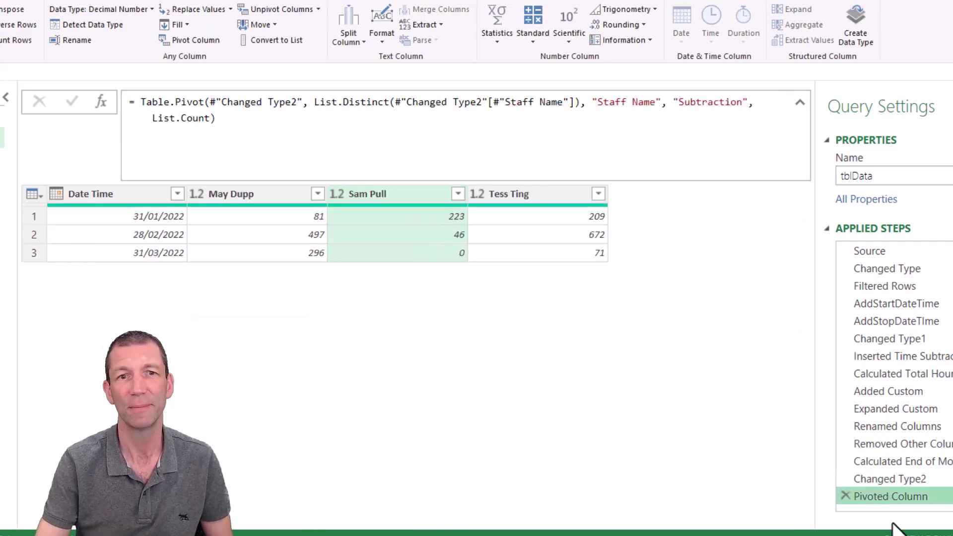